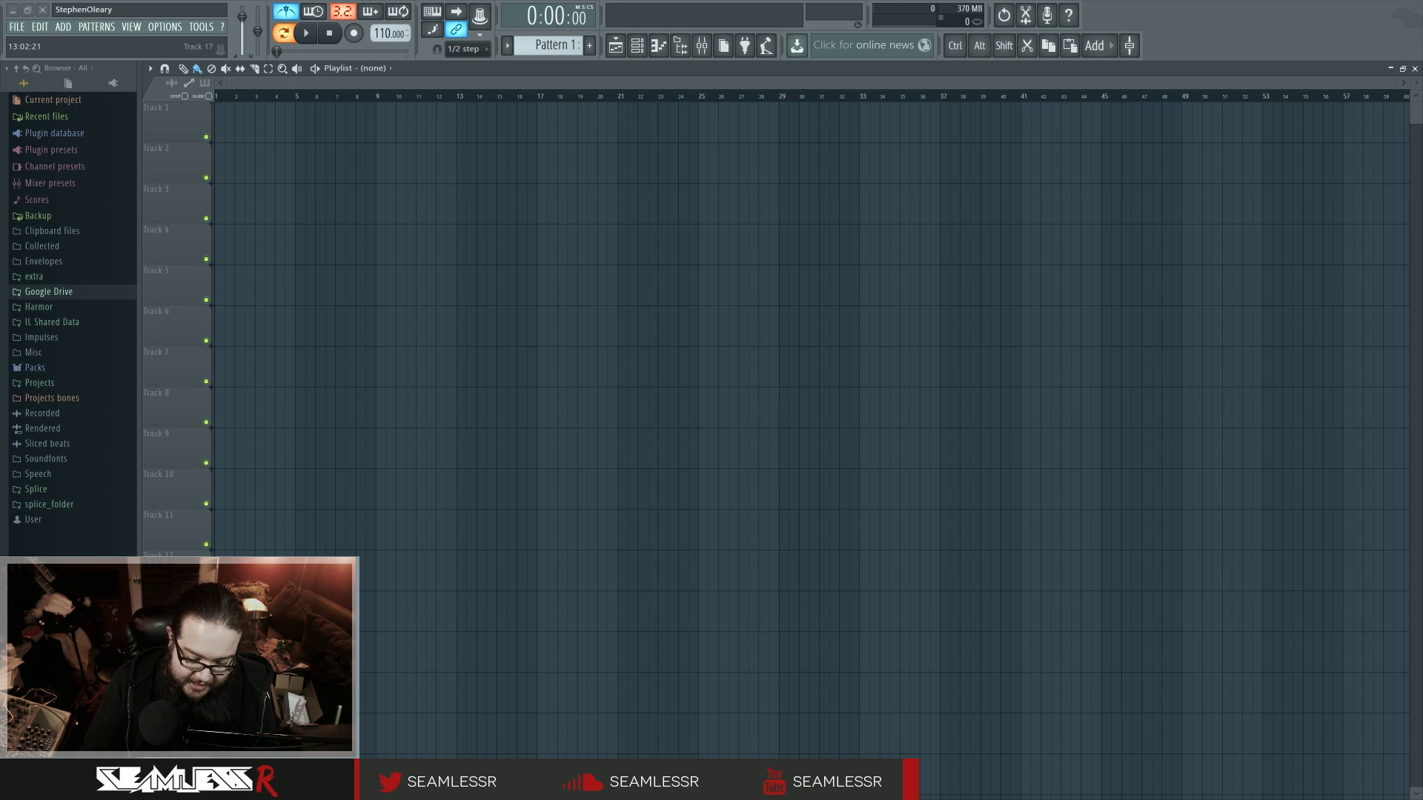
Step: In the Splice browser window, look through the Modular Aggression samples and preview SRMA_1_Sandy_9_G# and SRMA_1_Flood_4_F#
{"action": "key", "text": "alt+Tab"}
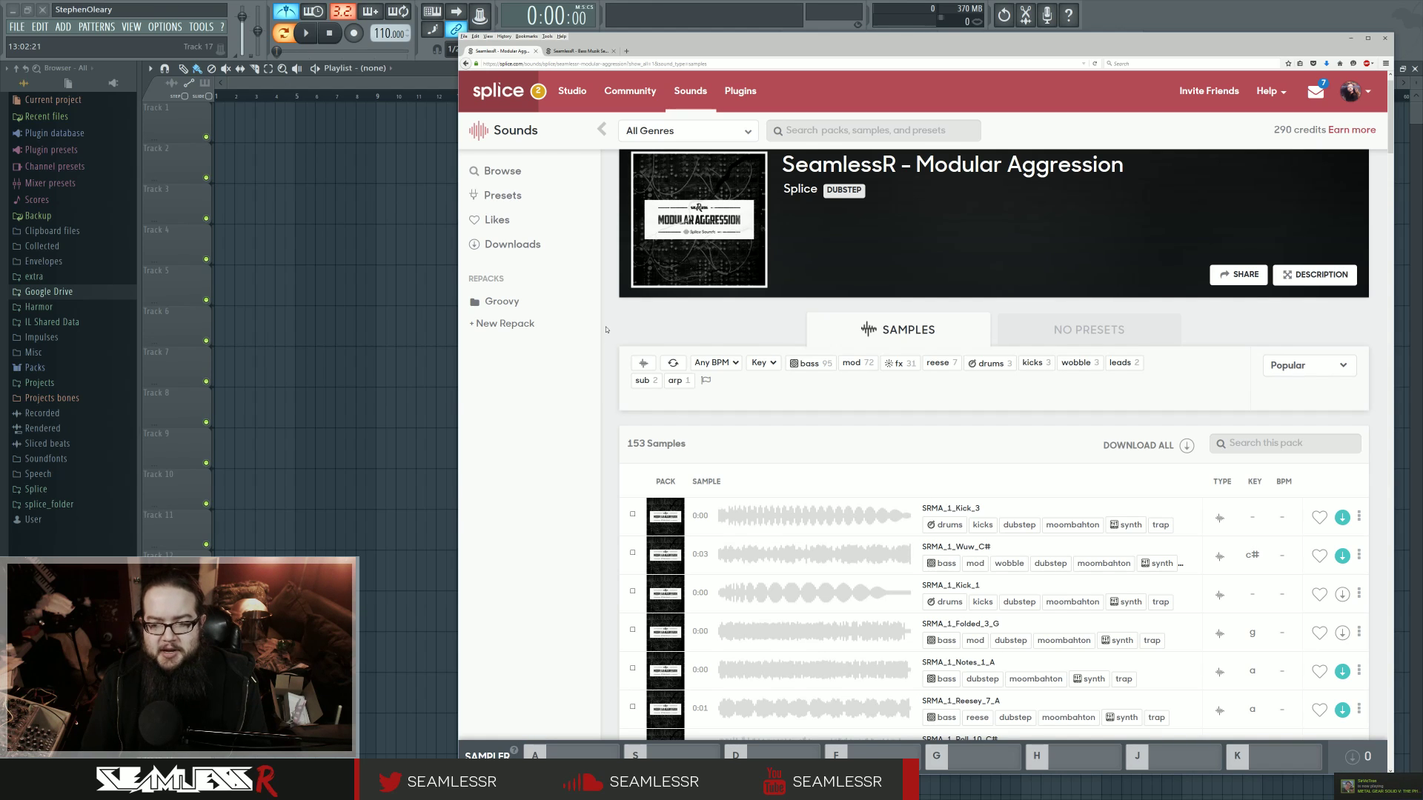
{"action": "scroll", "coordinate": [606, 329], "scroll_direction": "down", "scroll_amount": 2}
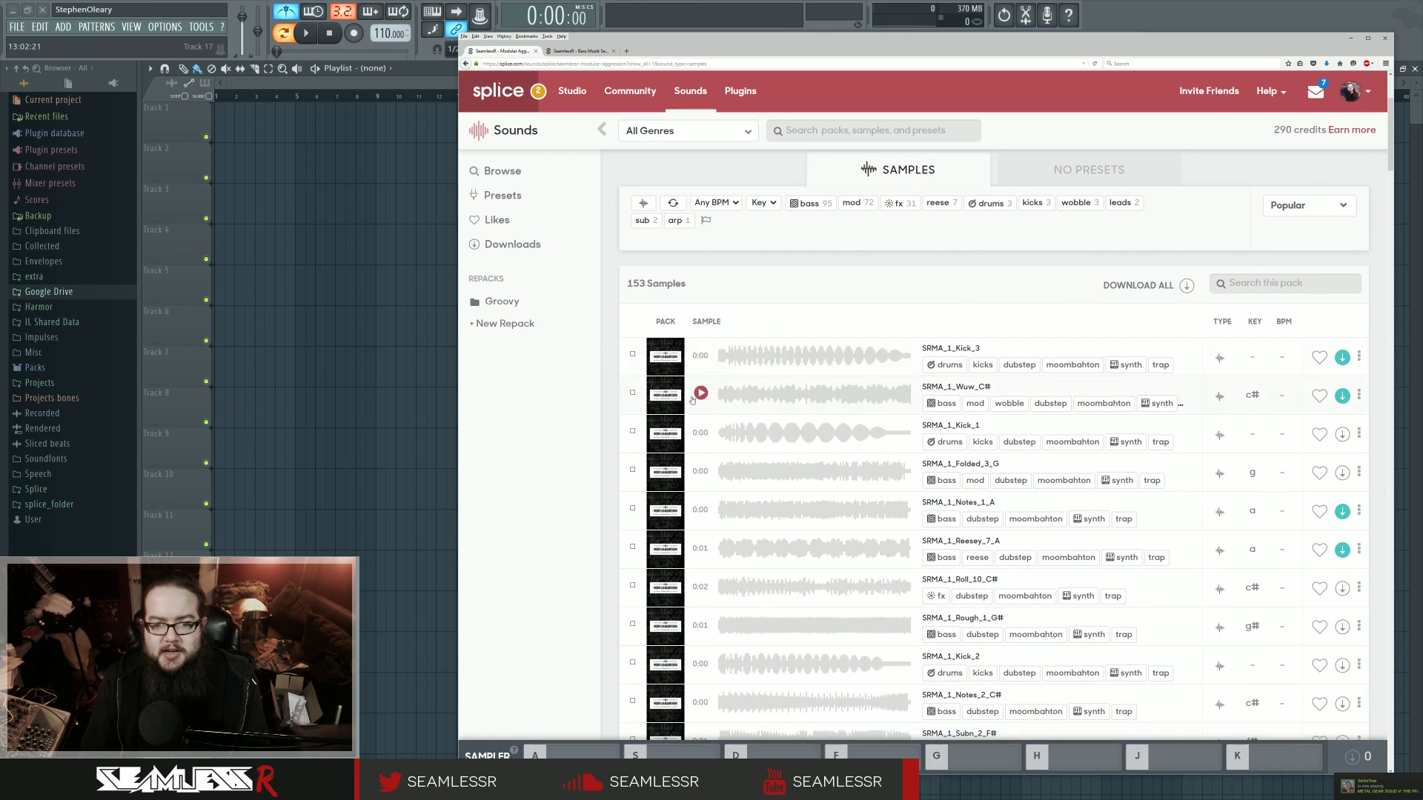
{"action": "scroll", "coordinate": [757, 287], "scroll_direction": "up", "scroll_amount": 2}
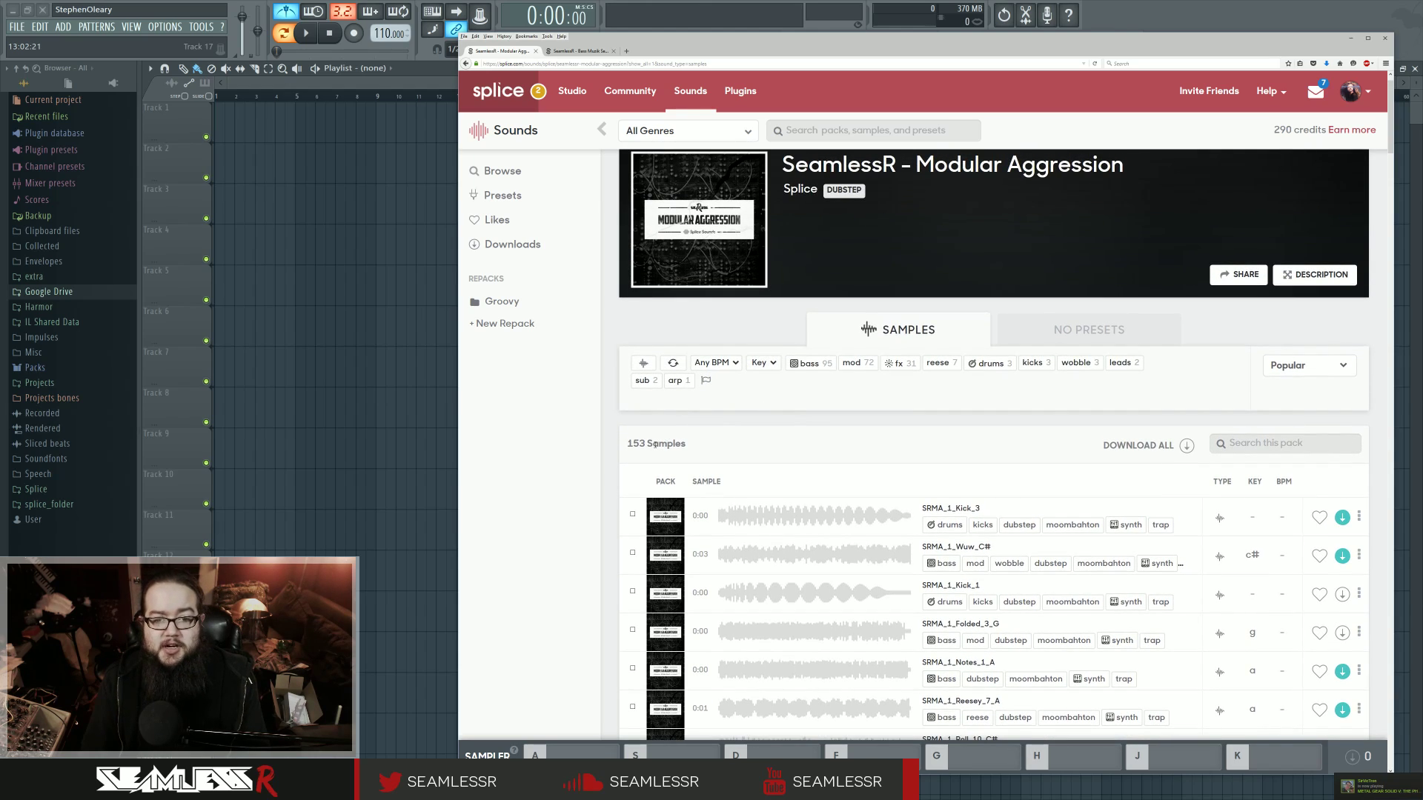
{"action": "scroll", "coordinate": [743, 440], "scroll_direction": "down", "scroll_amount": 10}
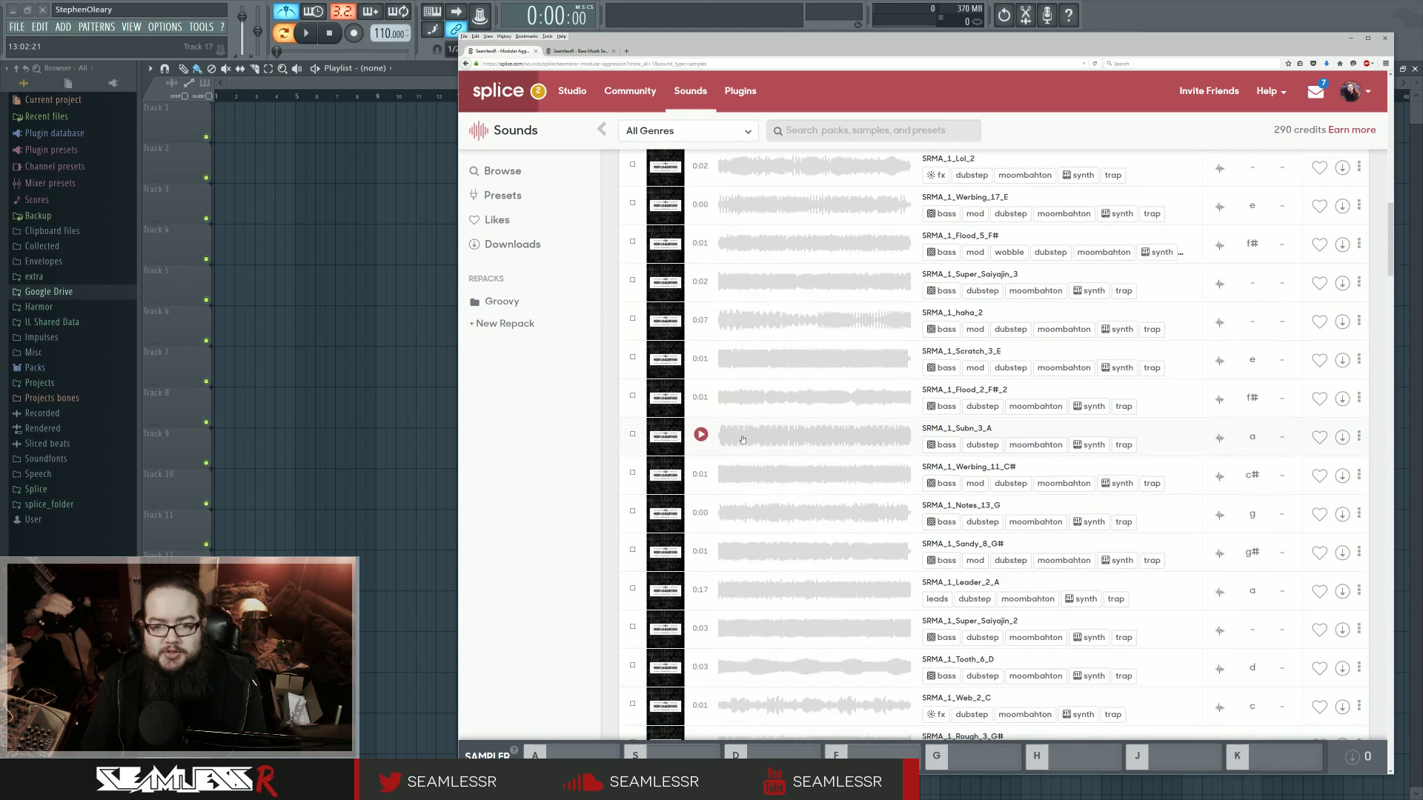
{"action": "scroll", "coordinate": [743, 440], "scroll_direction": "down", "scroll_amount": 10}
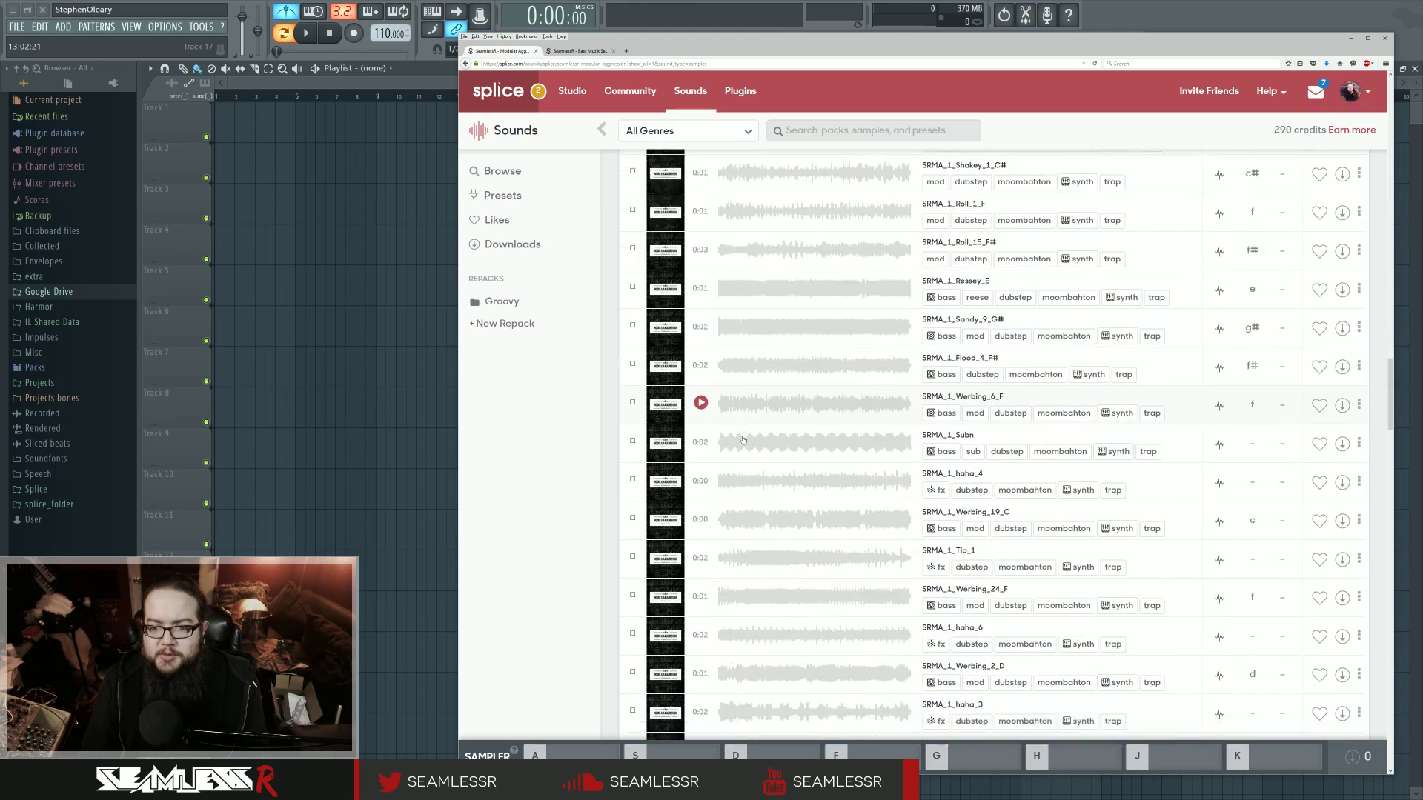
{"action": "scroll", "coordinate": [749, 443], "scroll_direction": "down", "scroll_amount": 1}
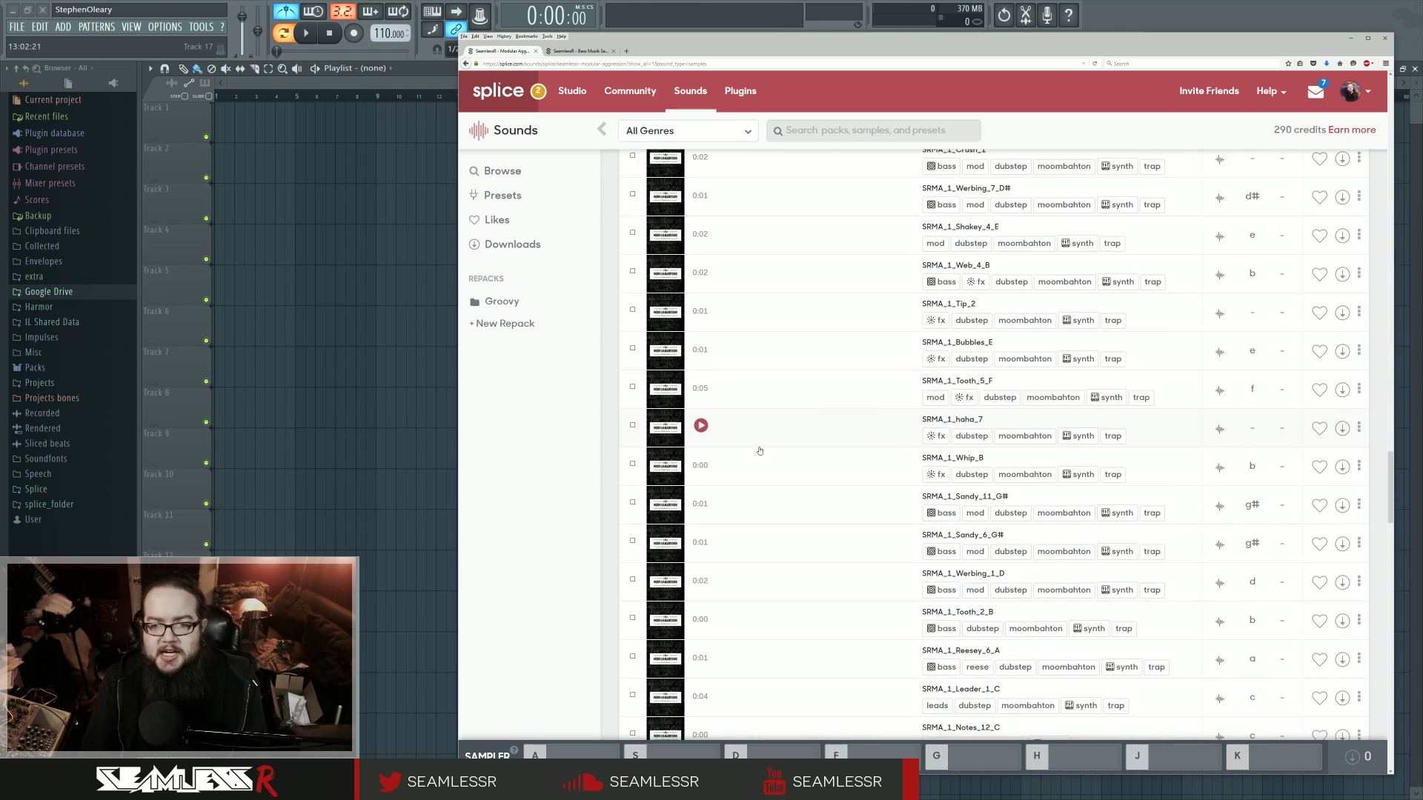
{"action": "scroll", "coordinate": [760, 450], "scroll_direction": "down", "scroll_amount": 6}
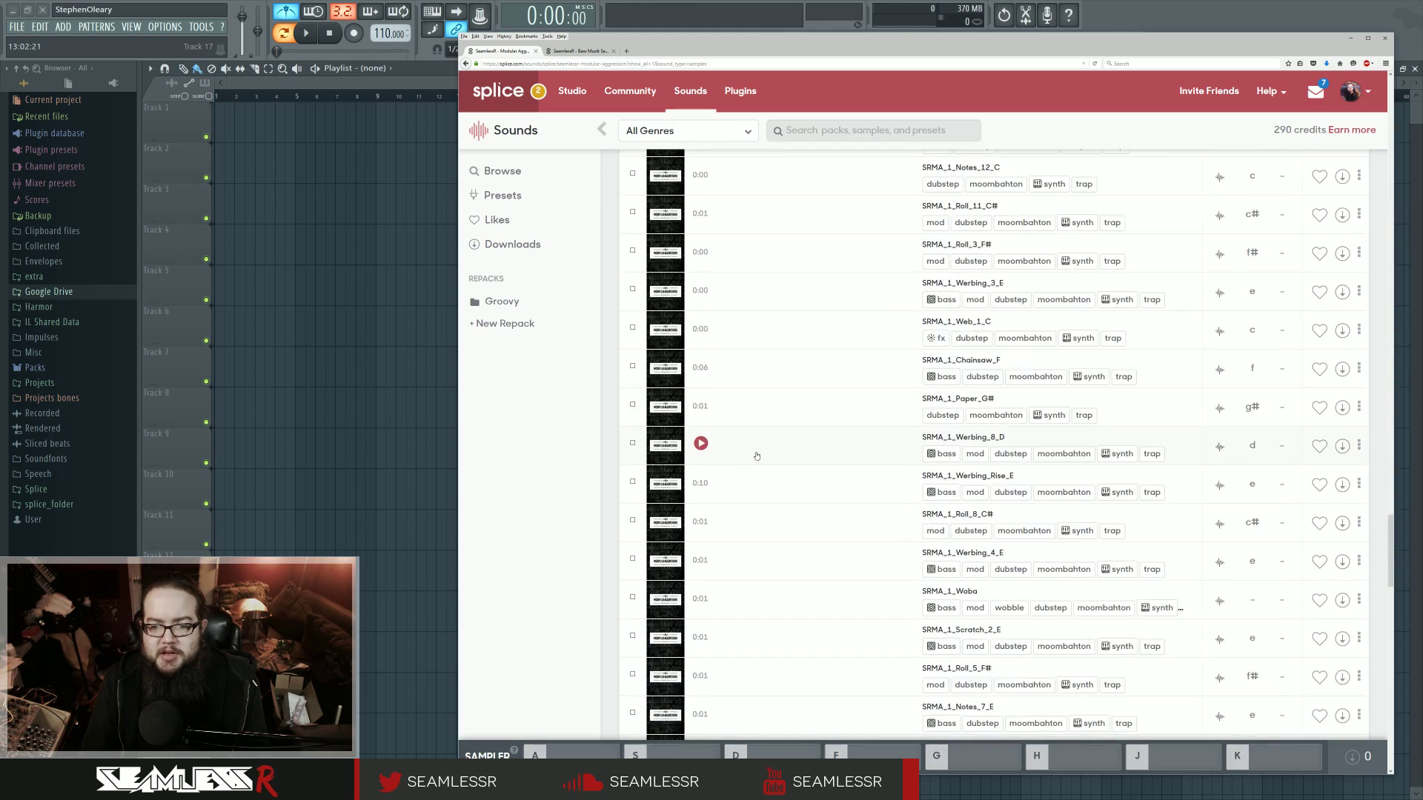
{"action": "scroll", "coordinate": [757, 455], "scroll_direction": "down", "scroll_amount": 5}
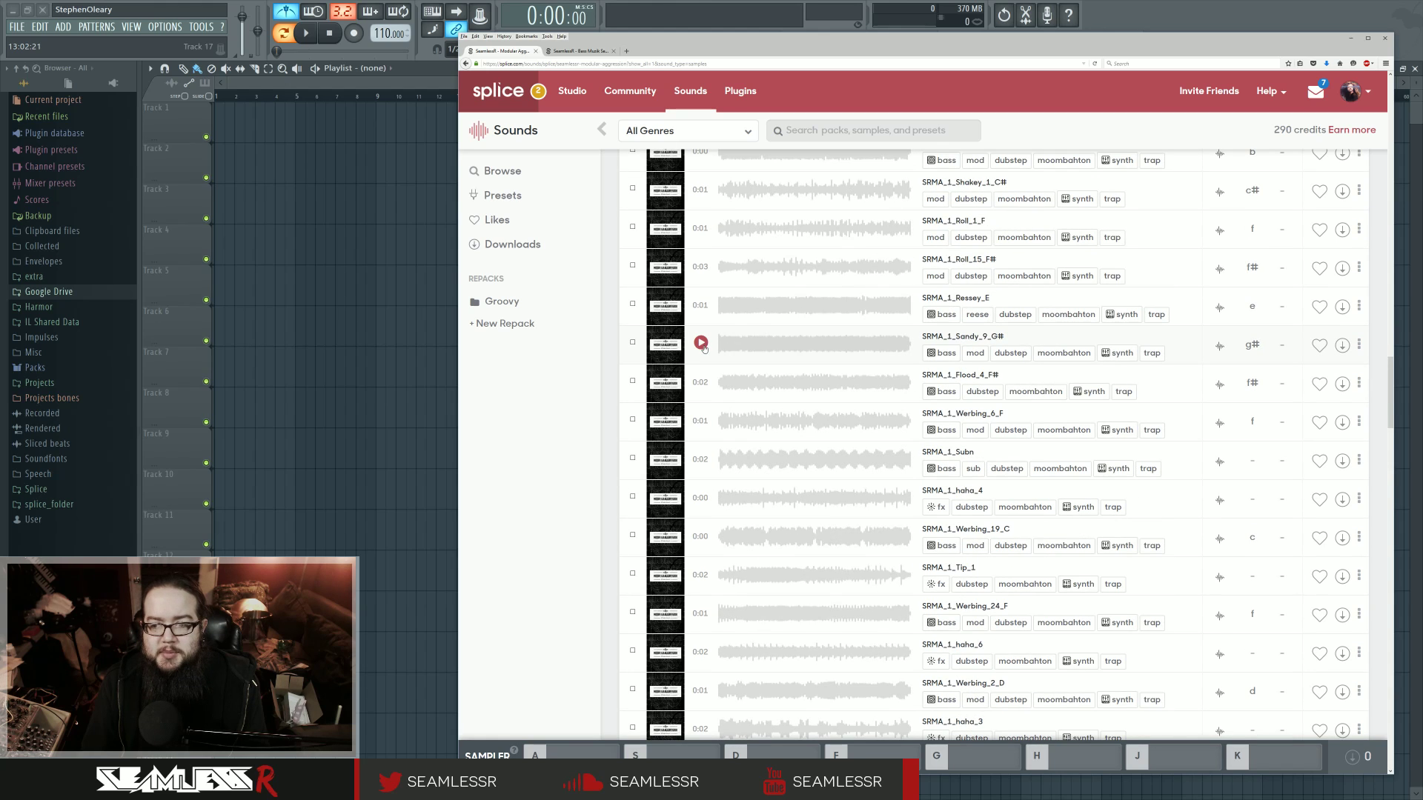
{"action": "left_click", "coordinate": [704, 349]}
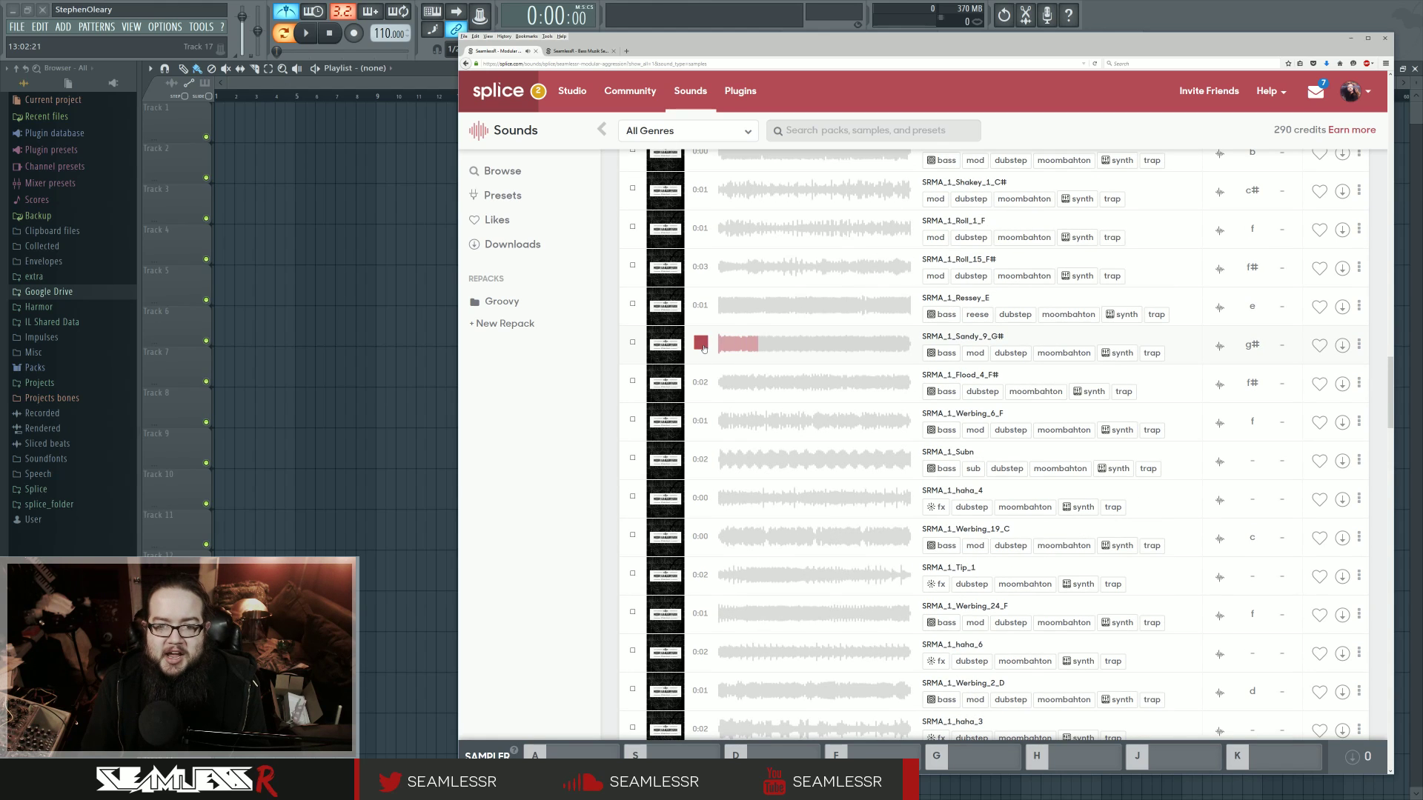
{"action": "left_click", "coordinate": [700, 381]}
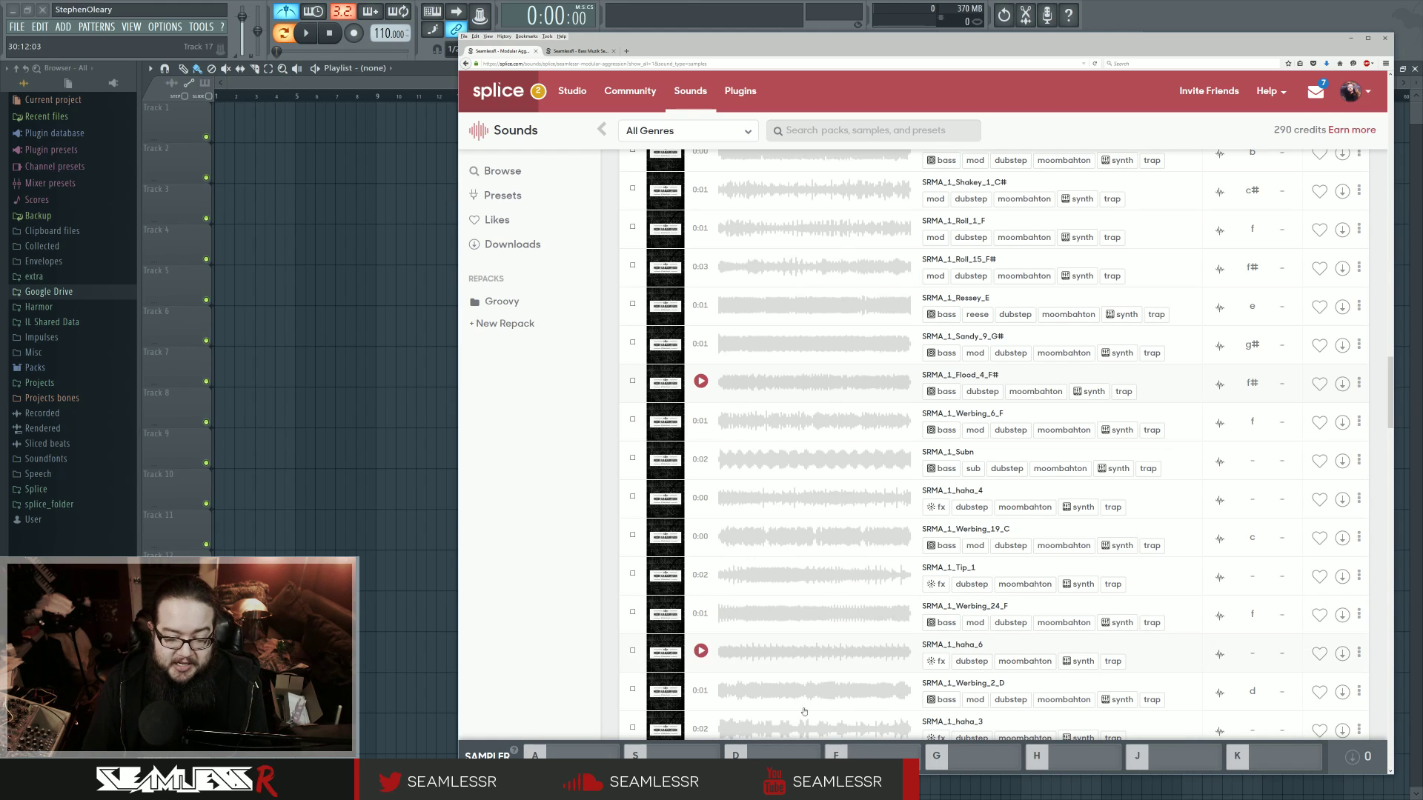
Step: Load SRMA_1_haha_1, SRMA_1_Tooth_8 and SRMA_1_Sand_1_E into sampler slots A, S and D, and download all three
{"action": "left_click_drag", "start_coordinate": [808, 776], "coordinate": [808, 750]}
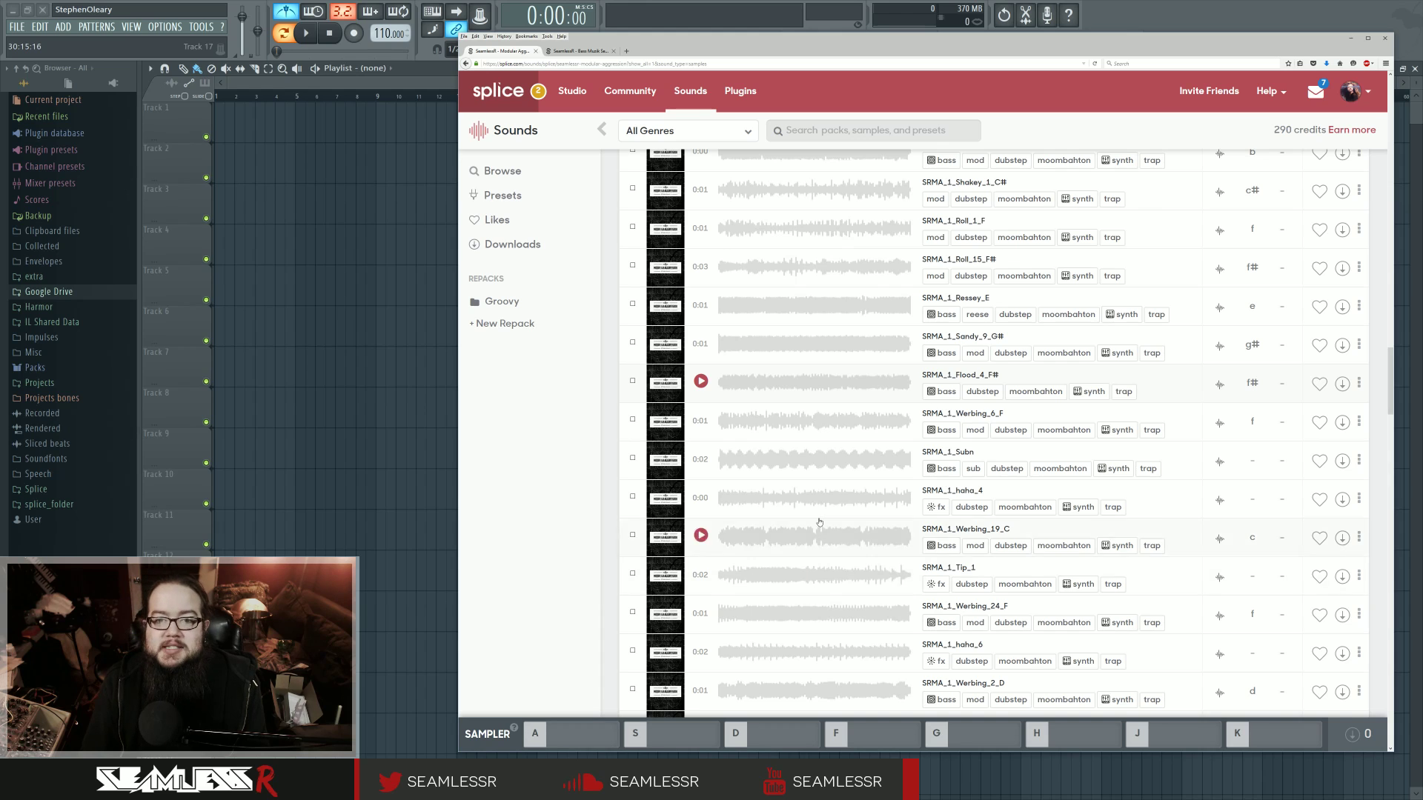
{"action": "scroll", "coordinate": [816, 524], "scroll_direction": "up", "scroll_amount": 10}
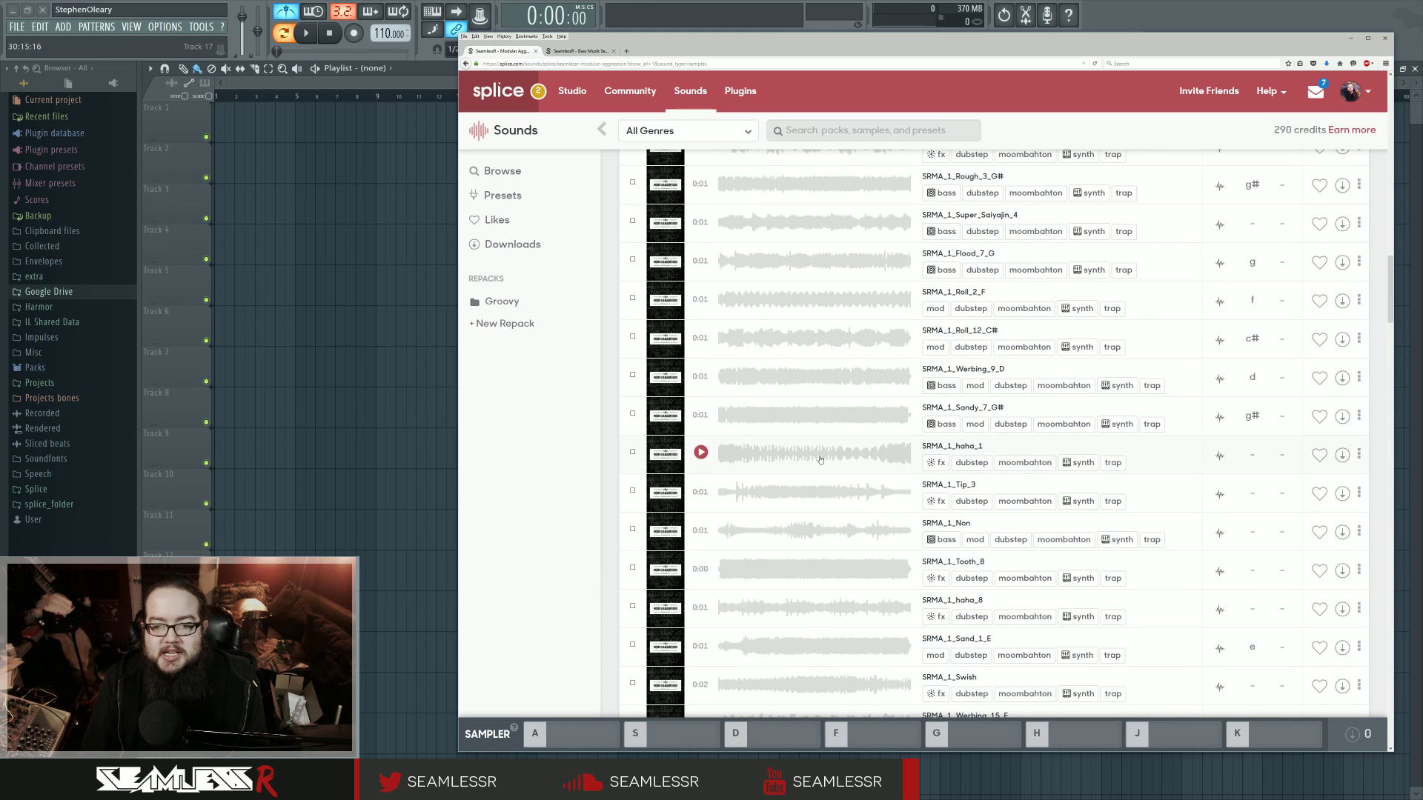
{"action": "left_click_drag", "start_coordinate": [785, 456], "coordinate": [593, 732]}
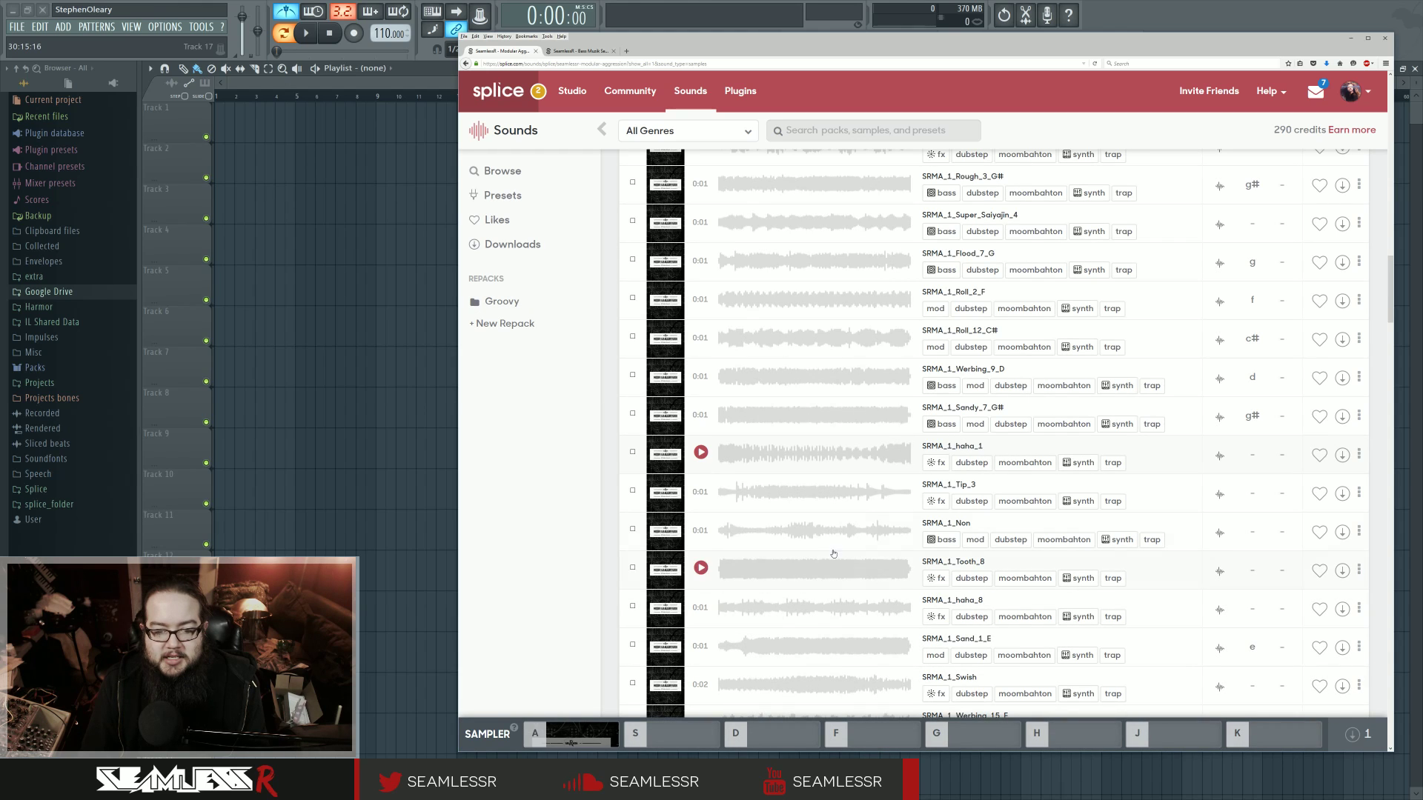
{"action": "left_click_drag", "start_coordinate": [795, 567], "coordinate": [680, 742]}
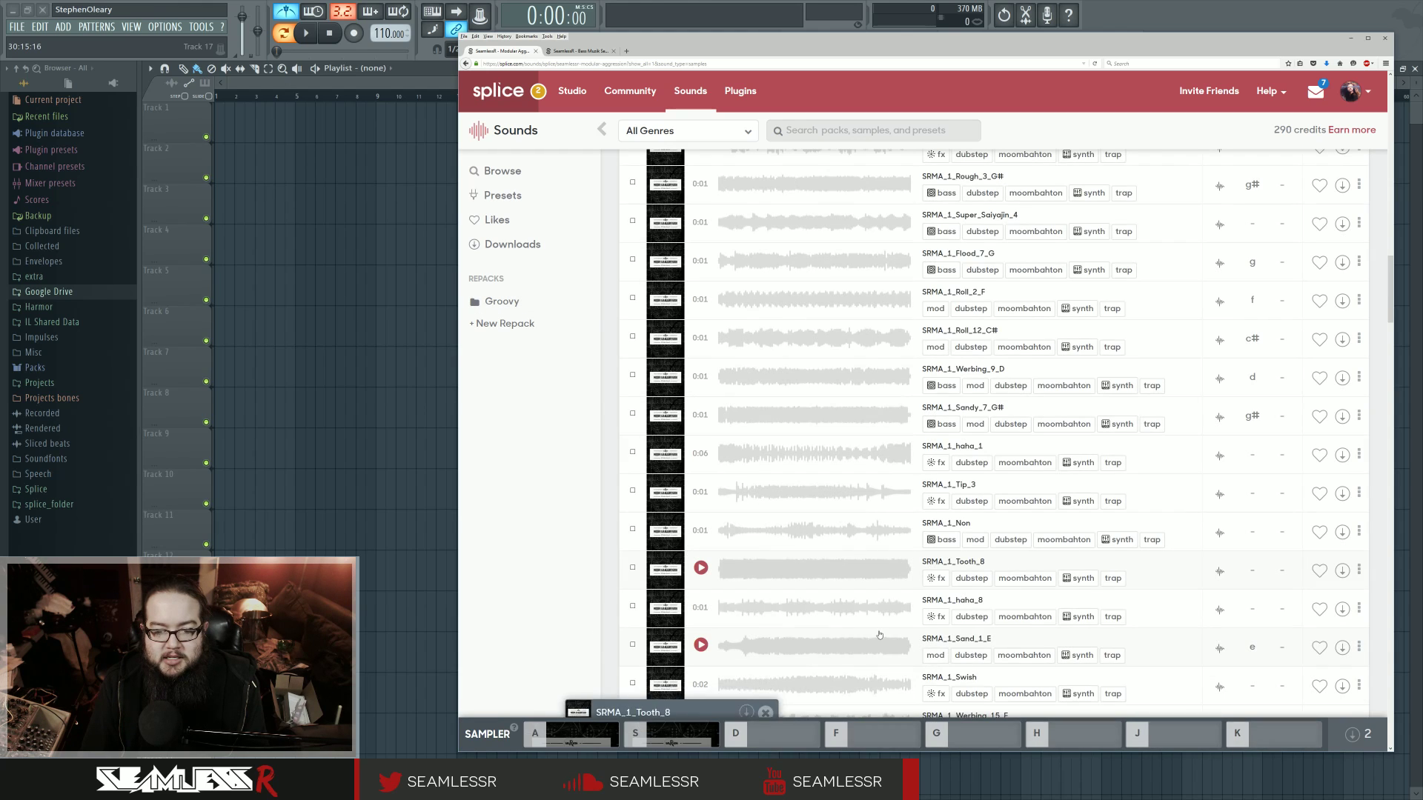
{"action": "left_click_drag", "start_coordinate": [799, 654], "coordinate": [773, 744]}
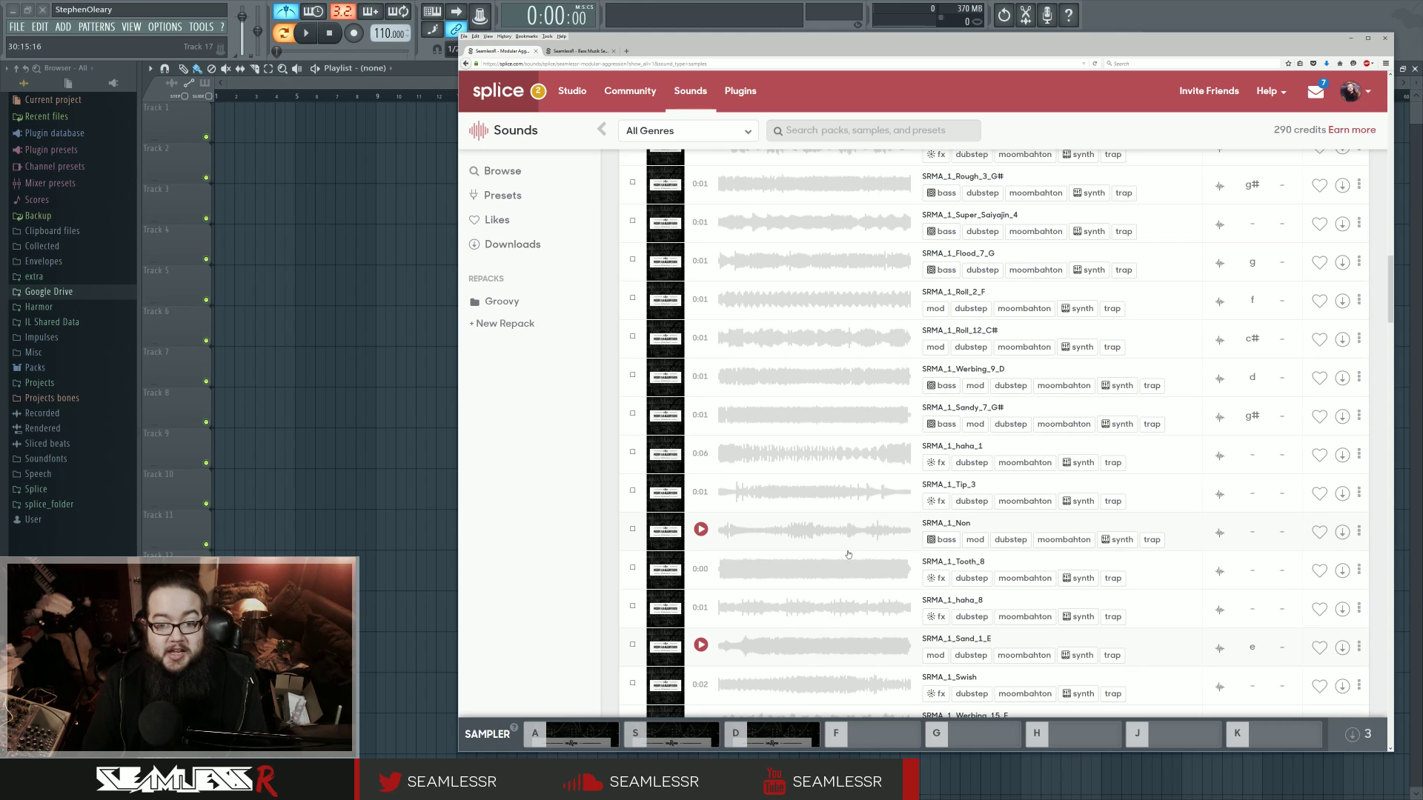
{"action": "scroll", "coordinate": [850, 555], "scroll_direction": "down", "scroll_amount": 1}
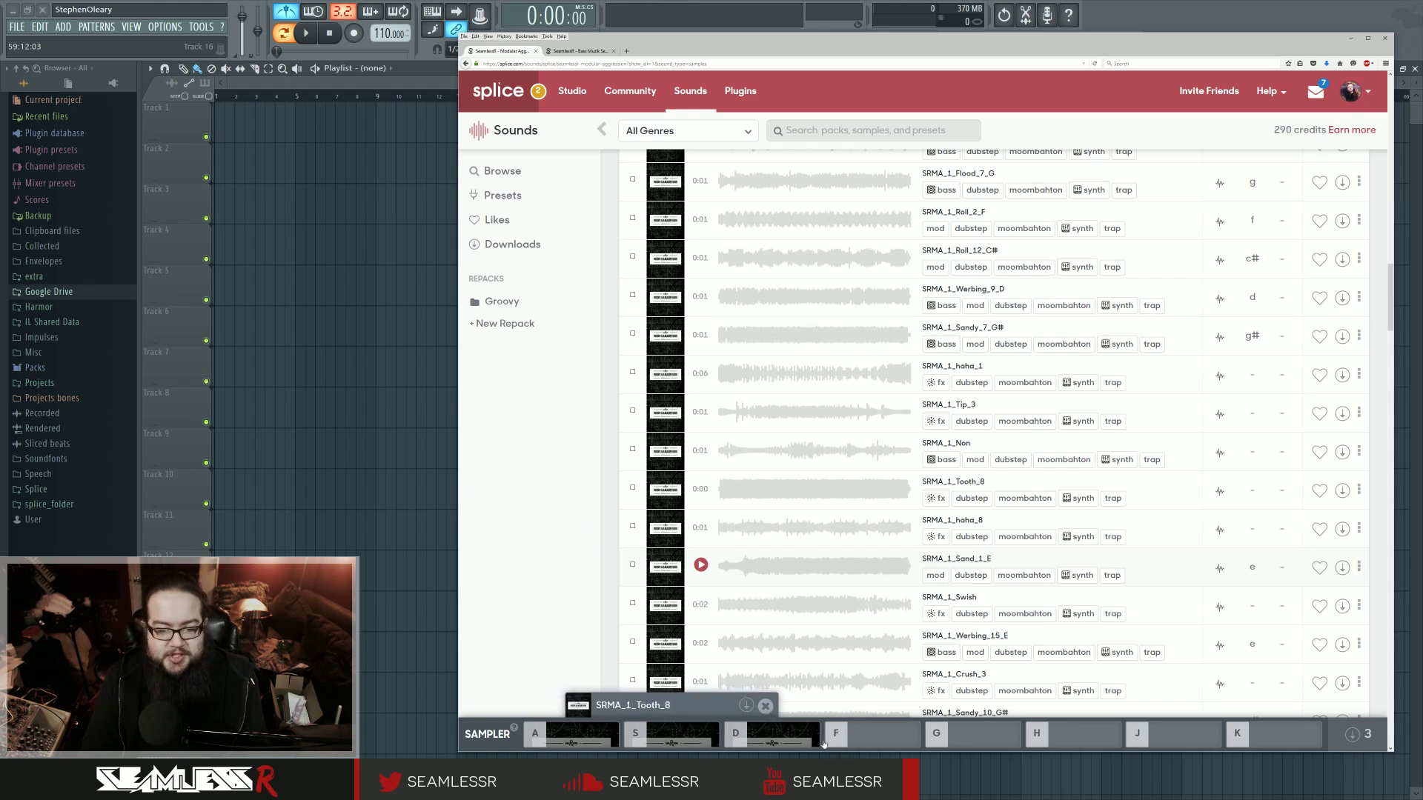
{"action": "left_click", "coordinate": [1354, 734]}
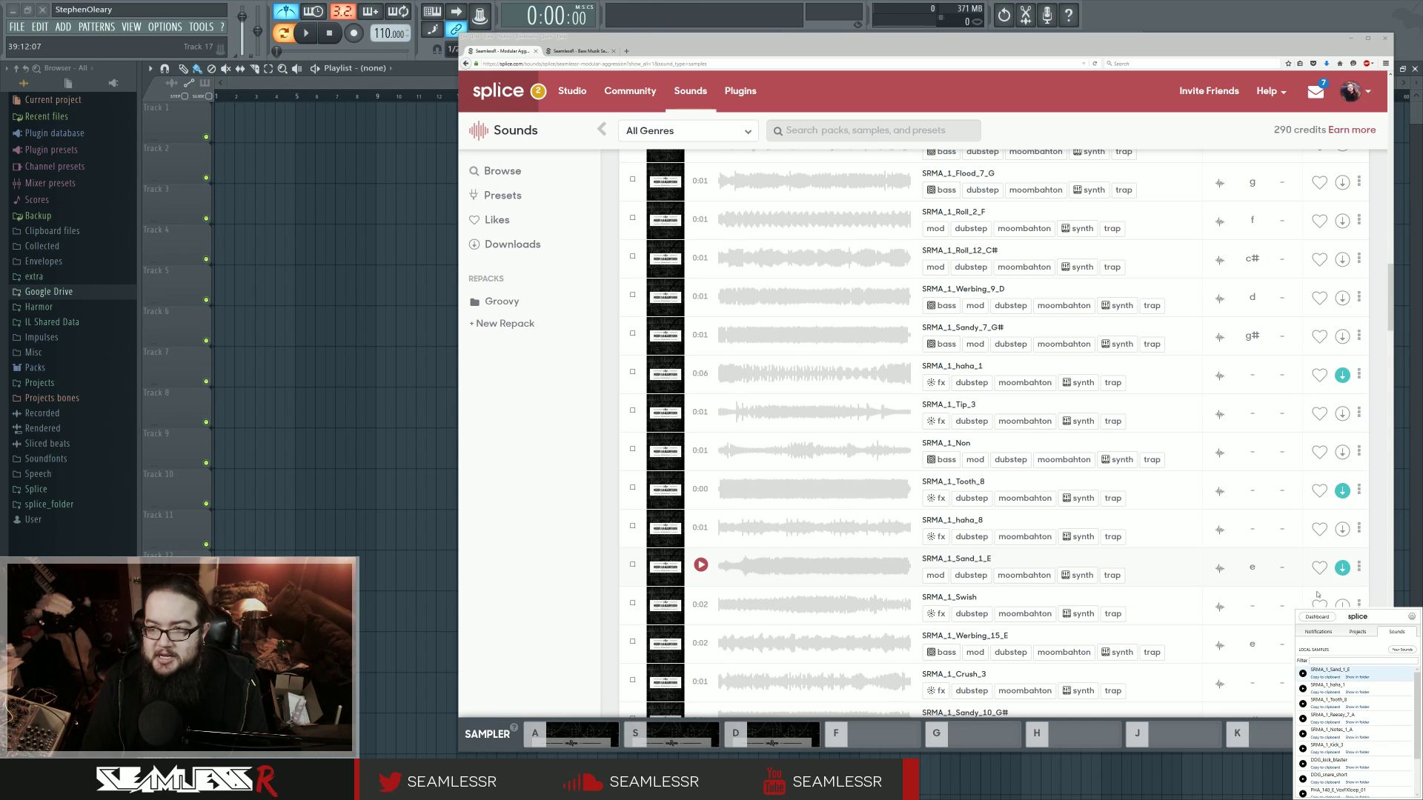
Step: Return to FL Studio and place SRMA_1_Sand_1_E from Splice's local samples on playlist Track 10 in bar 39
{"action": "left_click", "coordinate": [1350, 38]}
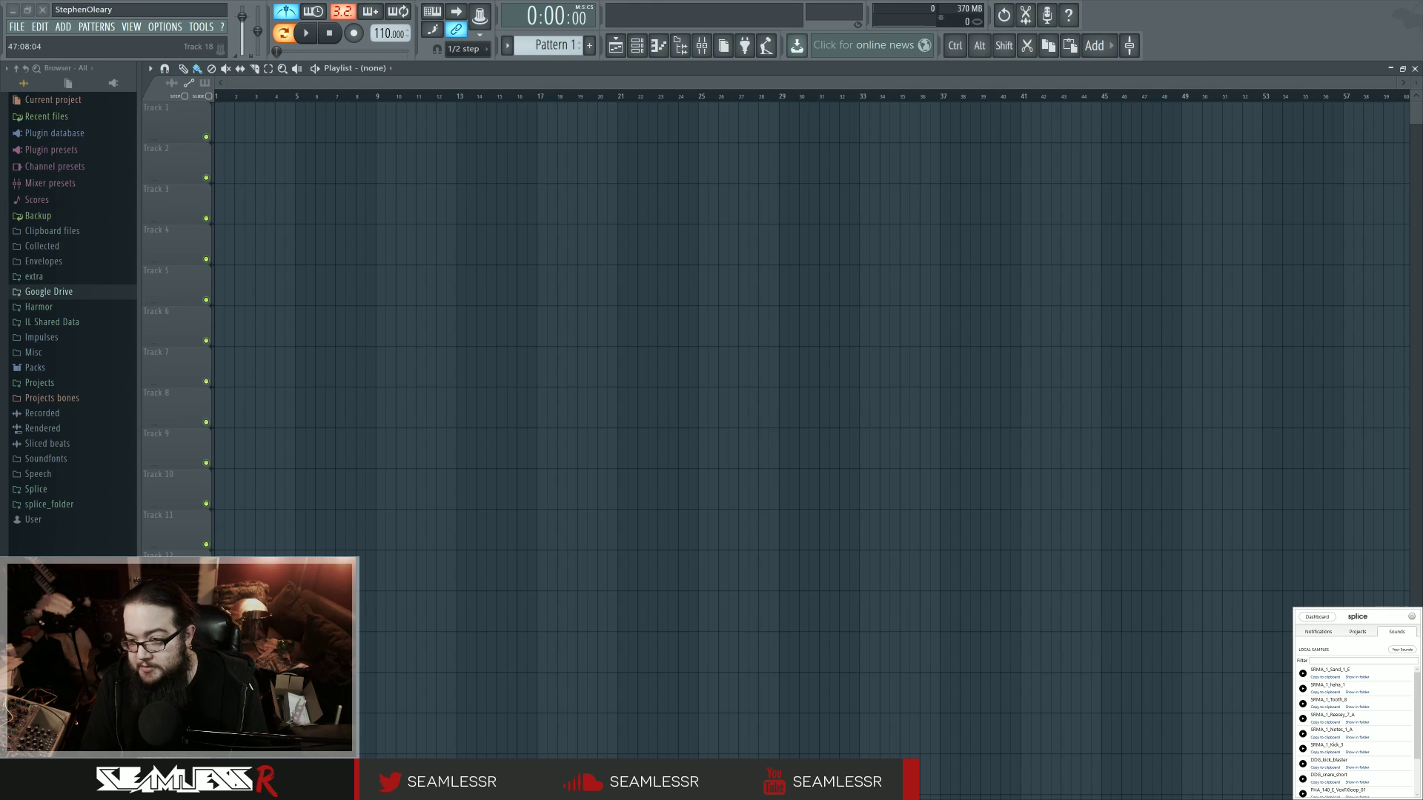
{"action": "left_click_drag", "start_coordinate": [1323, 669], "coordinate": [990, 520]}
{"action": "scroll", "coordinate": [1000, 492], "scroll_direction": "up", "scroll_amount": 10}
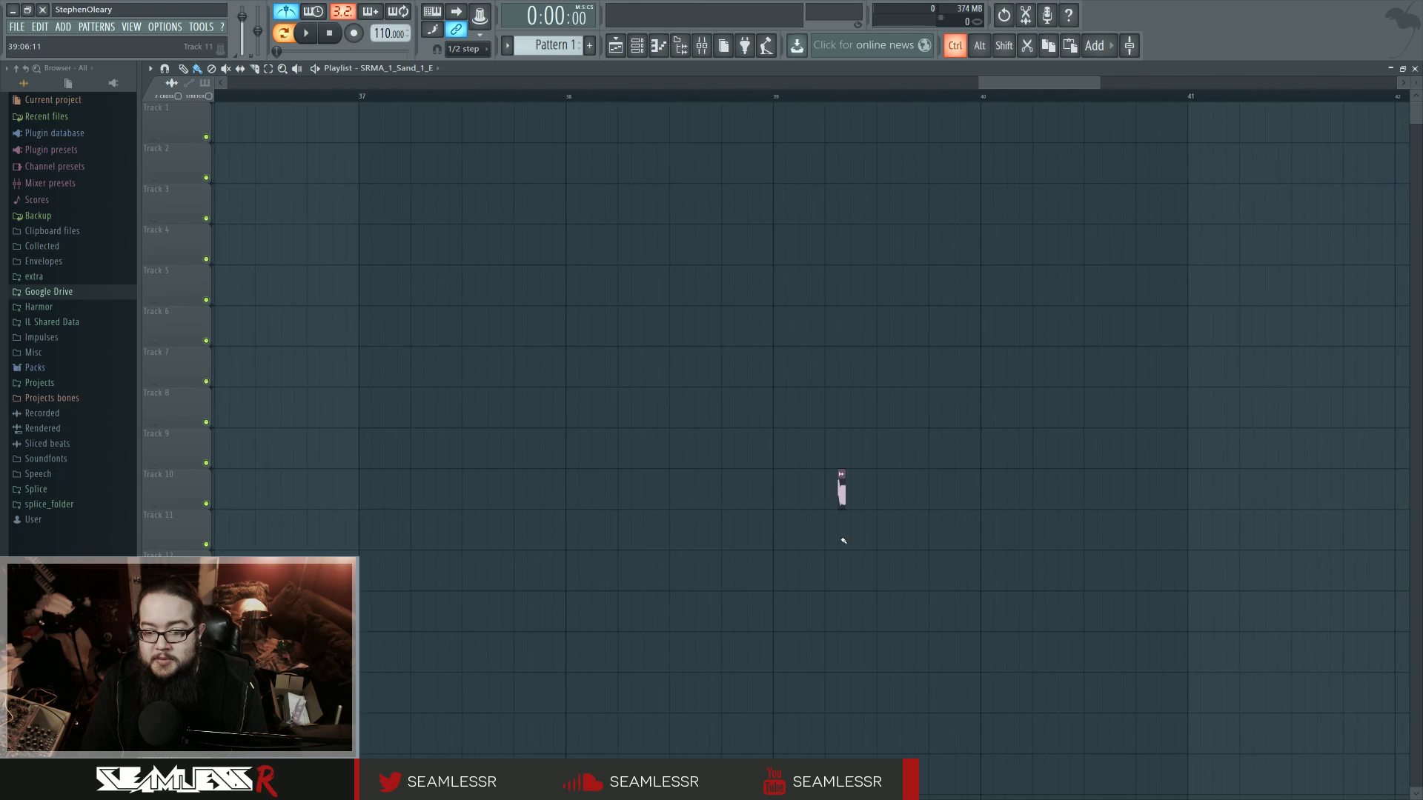
Step: Audition the SRMA_1_Sand_1_E clip from the waveform in its sample settings, then close the settings
{"action": "double_click", "coordinate": [831, 495]}
{"action": "left_click", "coordinate": [440, 376]}
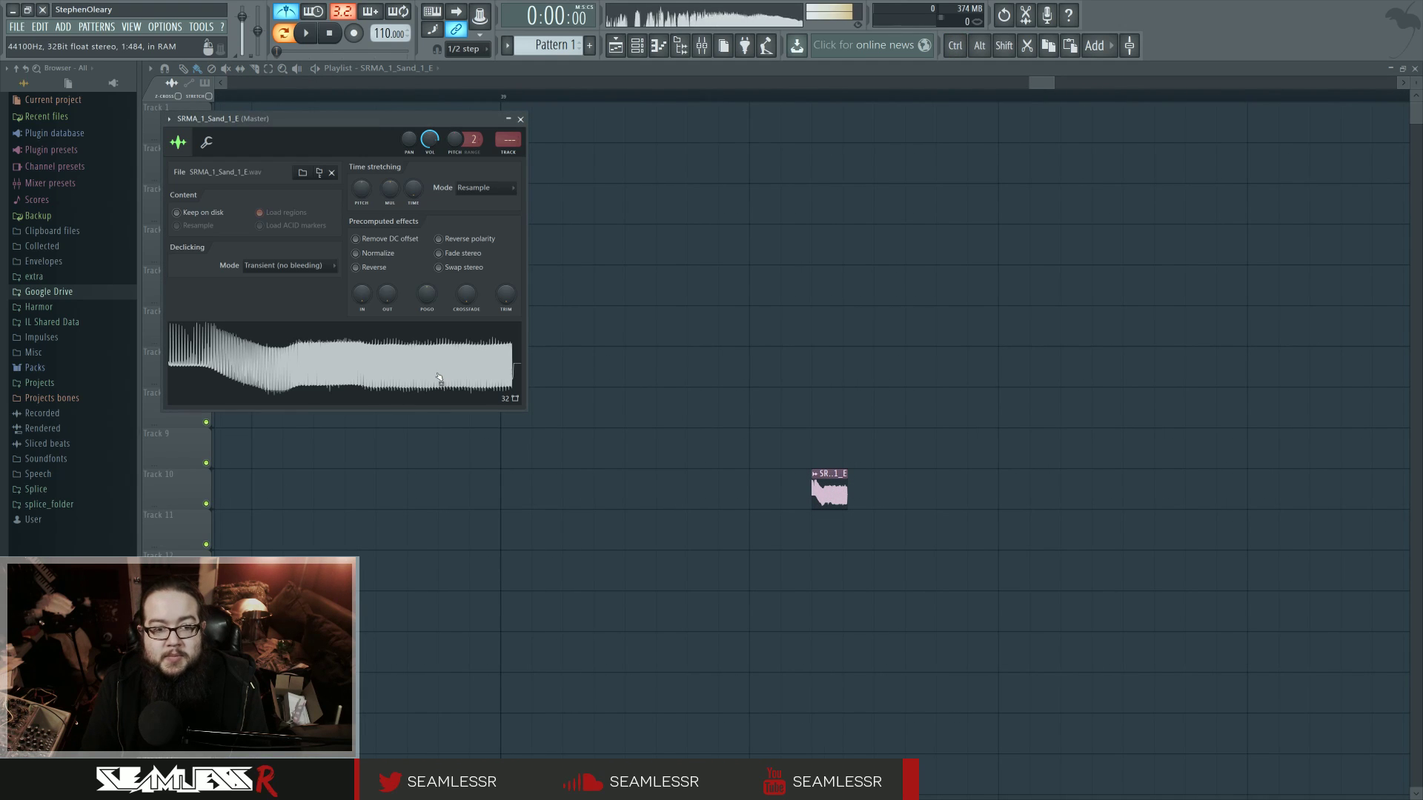
{"action": "mouse_move", "coordinate": [845, 497]}
{"action": "left_mouse_down"}
{"action": "mouse_move", "coordinate": [904, 498]}
{"action": "mouse_move", "coordinate": [849, 498]}
{"action": "left_mouse_up"}
{"action": "double_click", "coordinate": [841, 497]}
{"action": "left_click", "coordinate": [436, 368]}
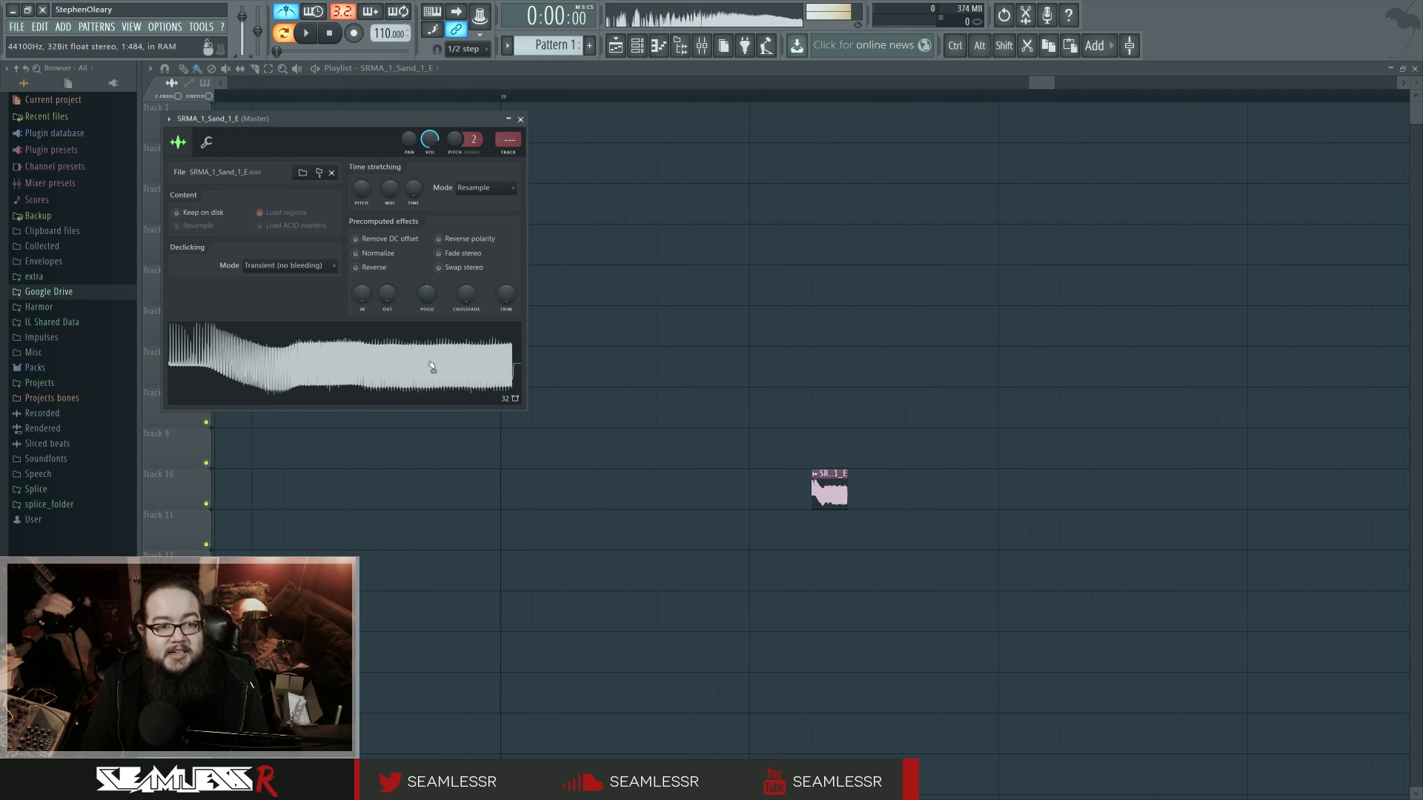
{"action": "right_click", "coordinate": [712, 360]}
{"action": "scroll", "coordinate": [801, 483], "scroll_direction": "down", "scroll_amount": 2}
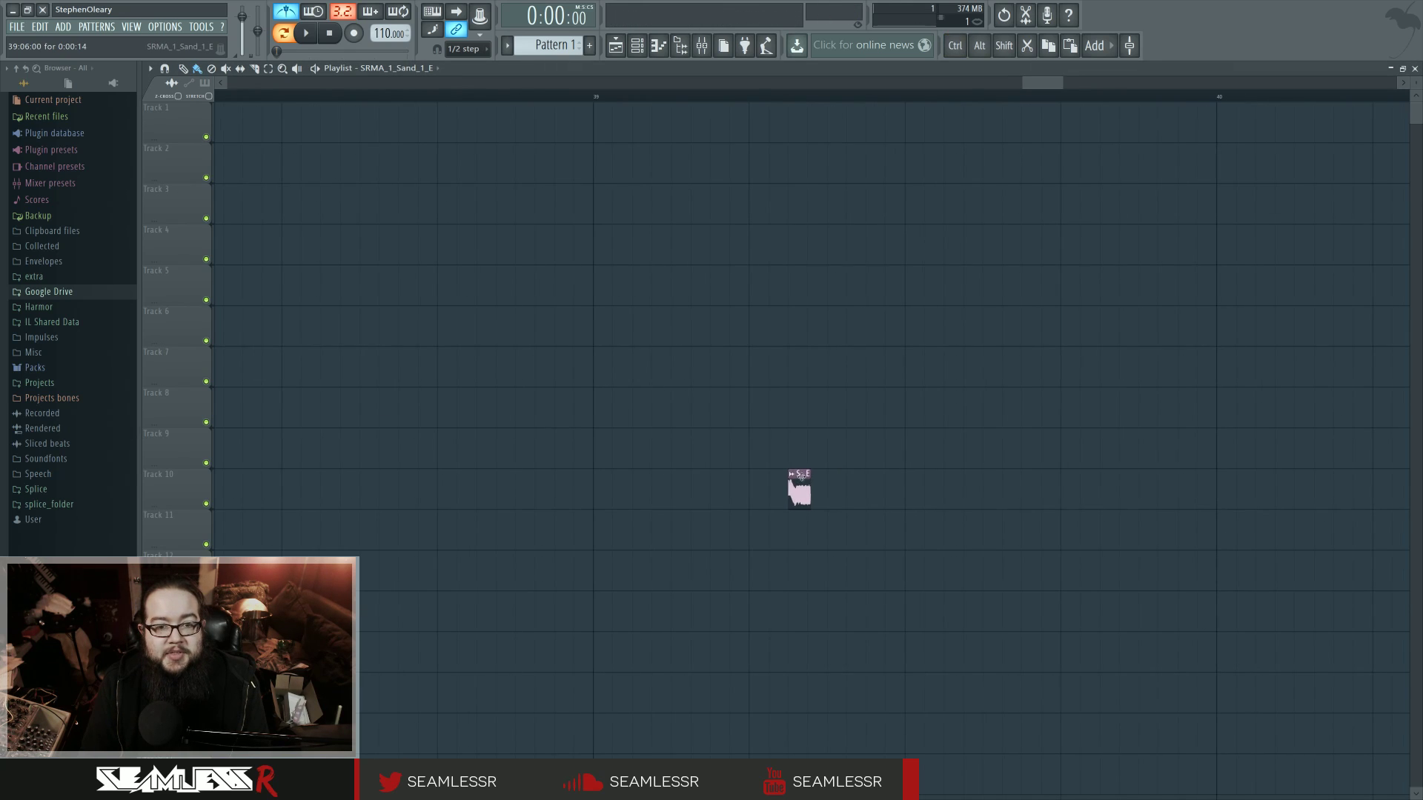
Step: Move the SRMA_1_Sand_1_E clip to Track 5 in bar 38 and show the channel rack and the clip's sample settings
{"action": "left_click_drag", "start_coordinate": [798, 489], "coordinate": [524, 279]}
{"action": "left_click", "coordinate": [636, 51]}
{"action": "double_click", "coordinate": [526, 285]}
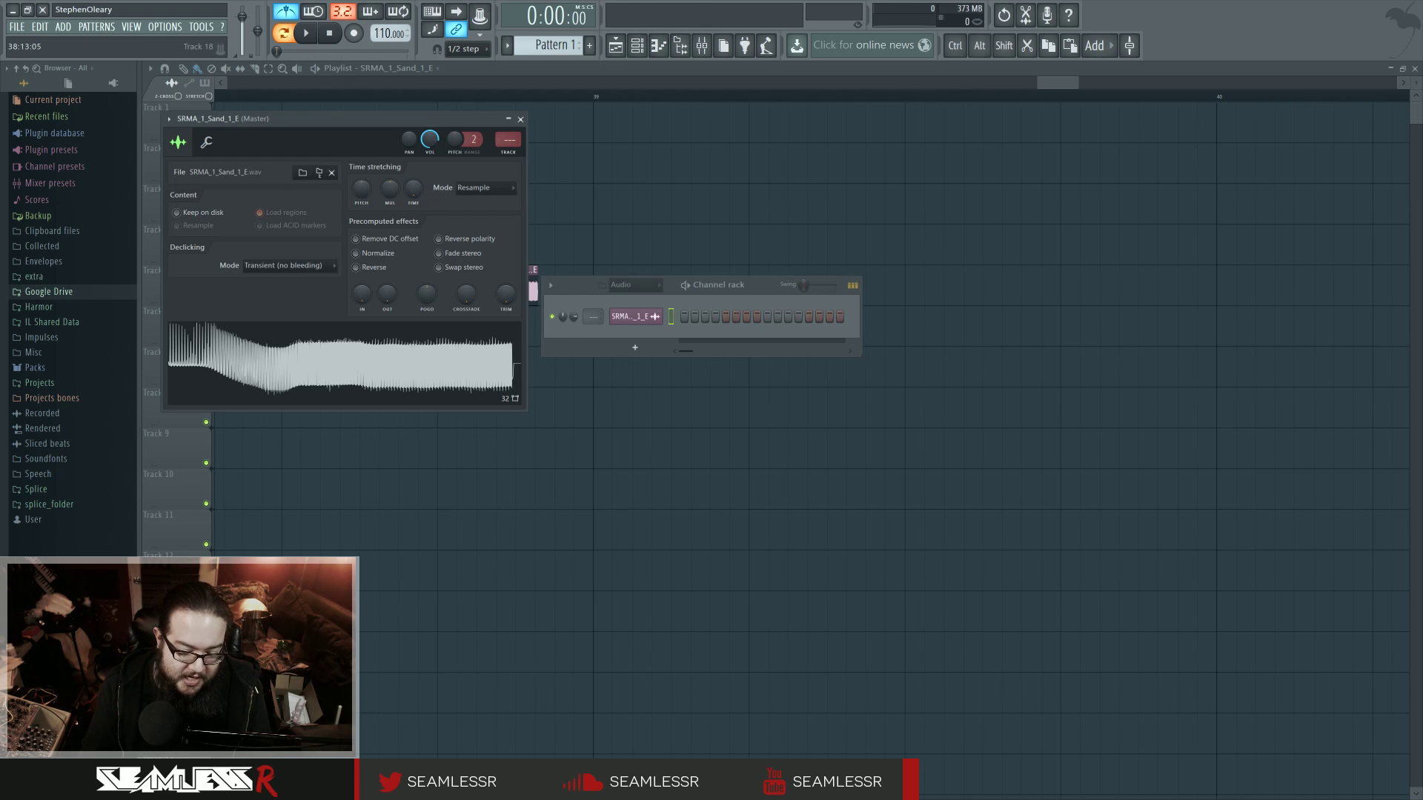
Step: Switch to Splice in the browser and preview the Hard Brass Pluck and Harass presets from the Bass Muzik Serum Presets pack
{"action": "key", "text": "alt+Tab"}
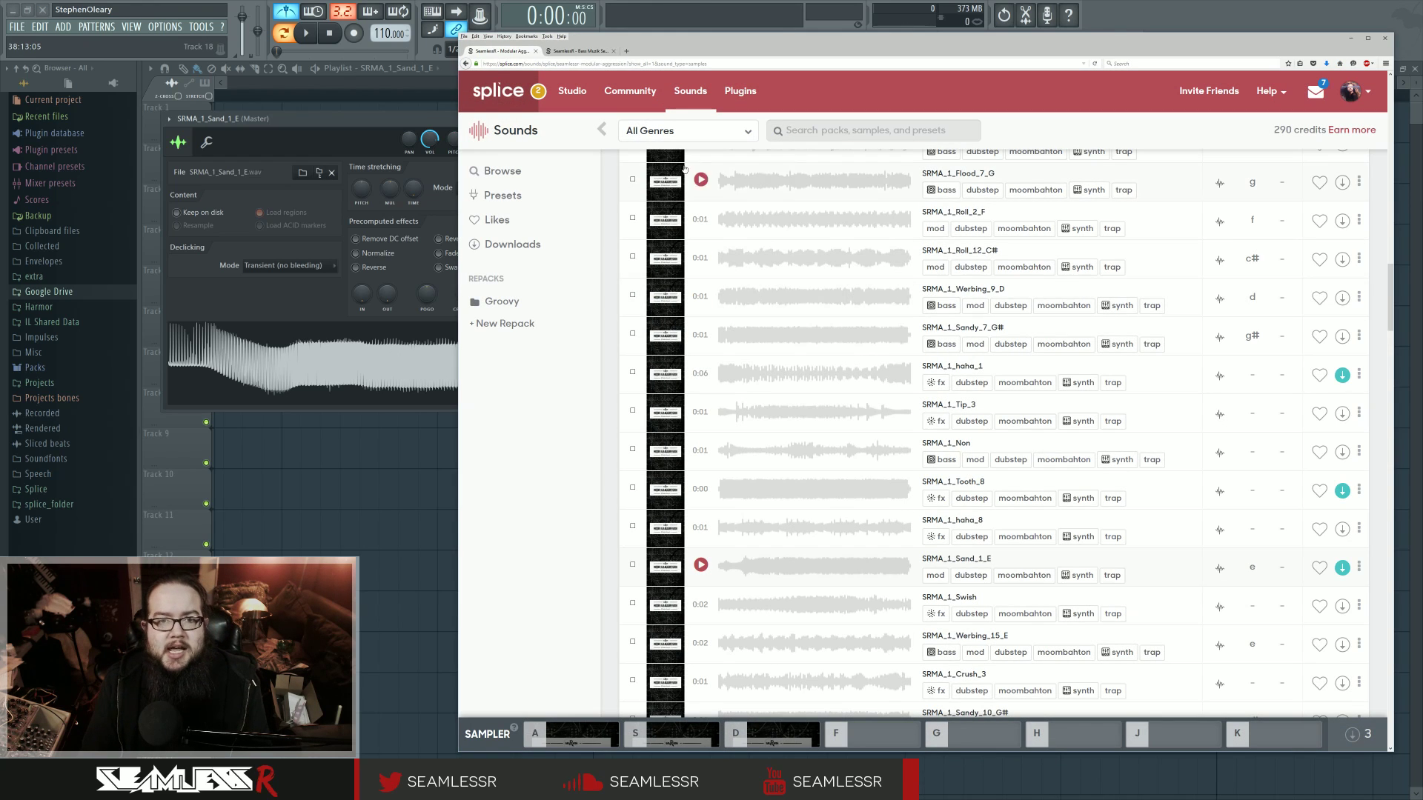
{"action": "left_click", "coordinate": [579, 54]}
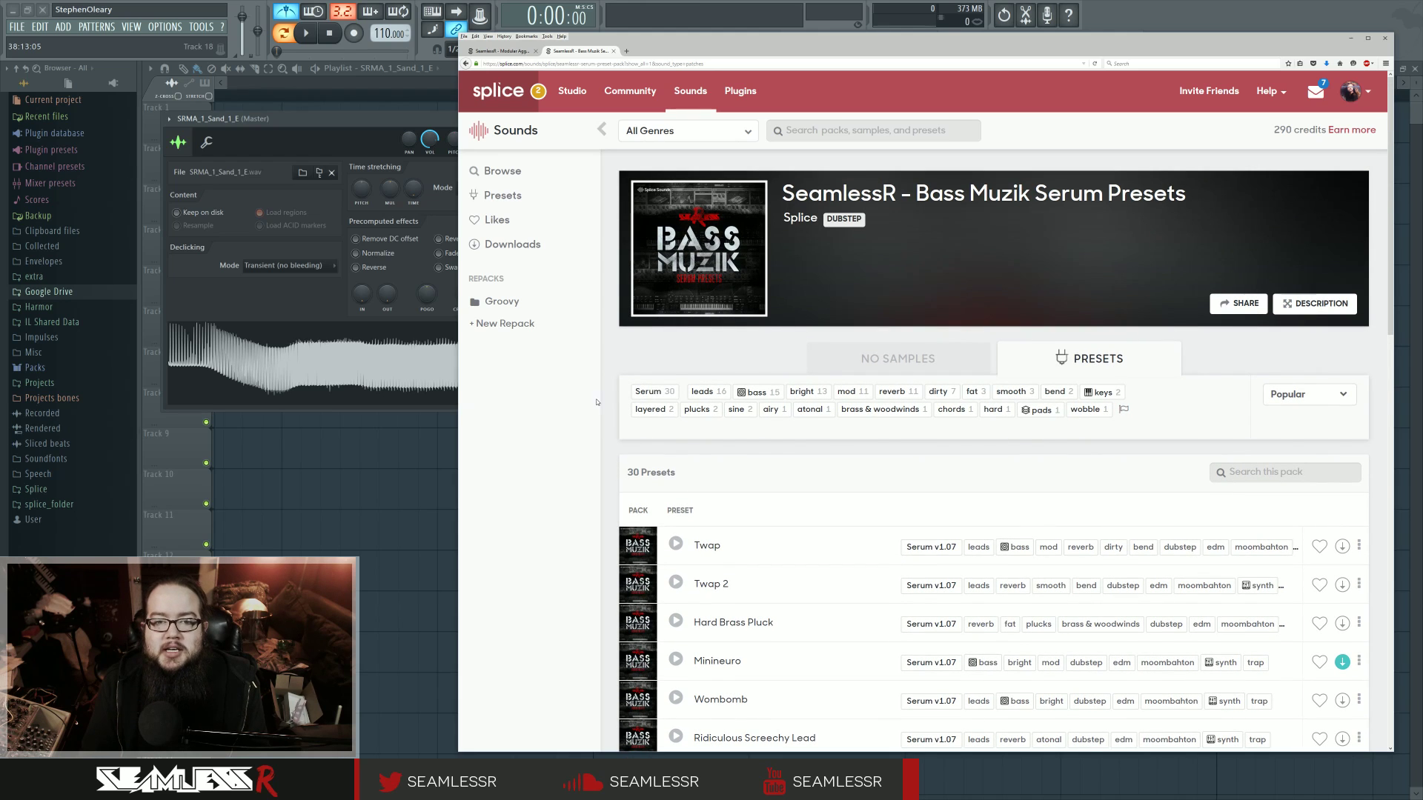
{"action": "scroll", "coordinate": [612, 394], "scroll_direction": "down", "scroll_amount": 5}
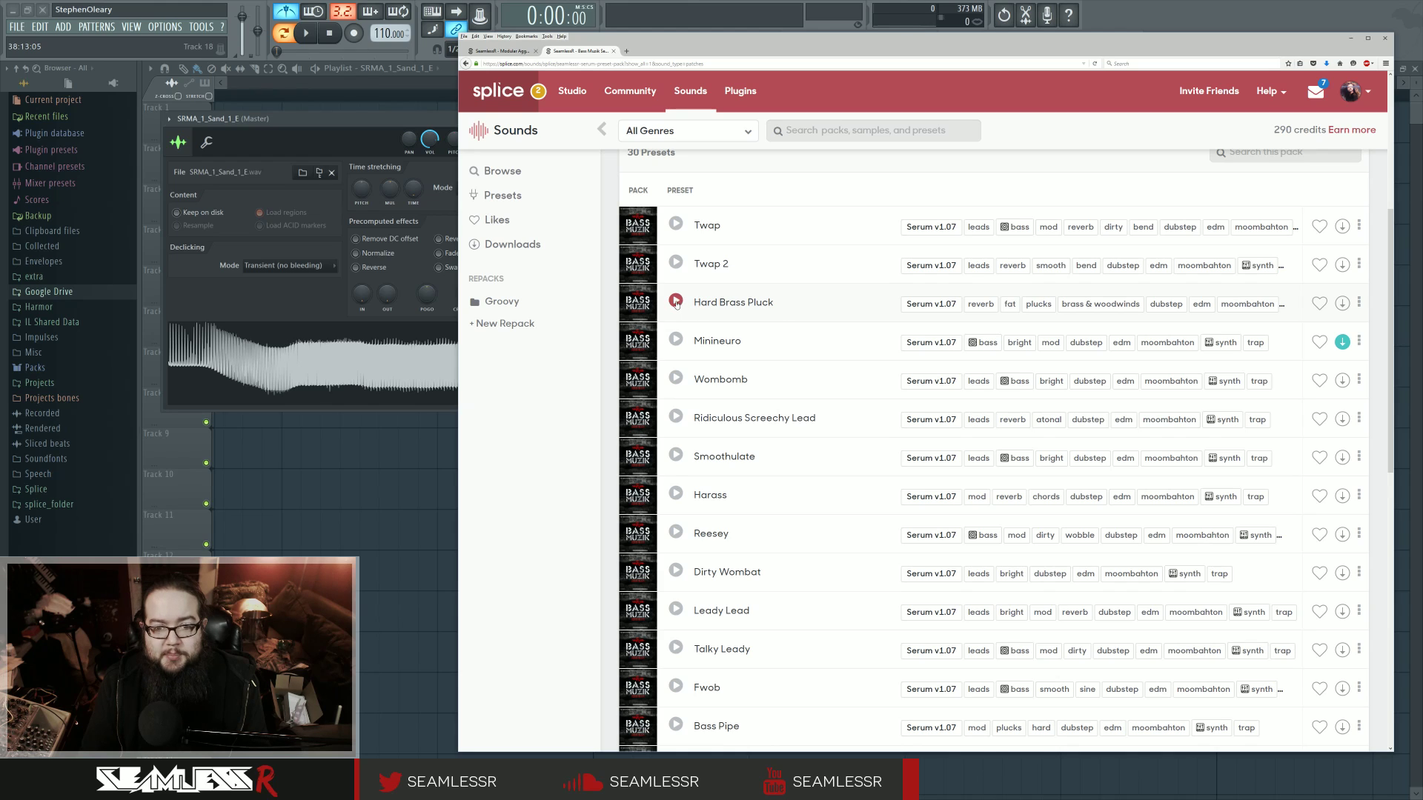
{"action": "left_click", "coordinate": [676, 302]}
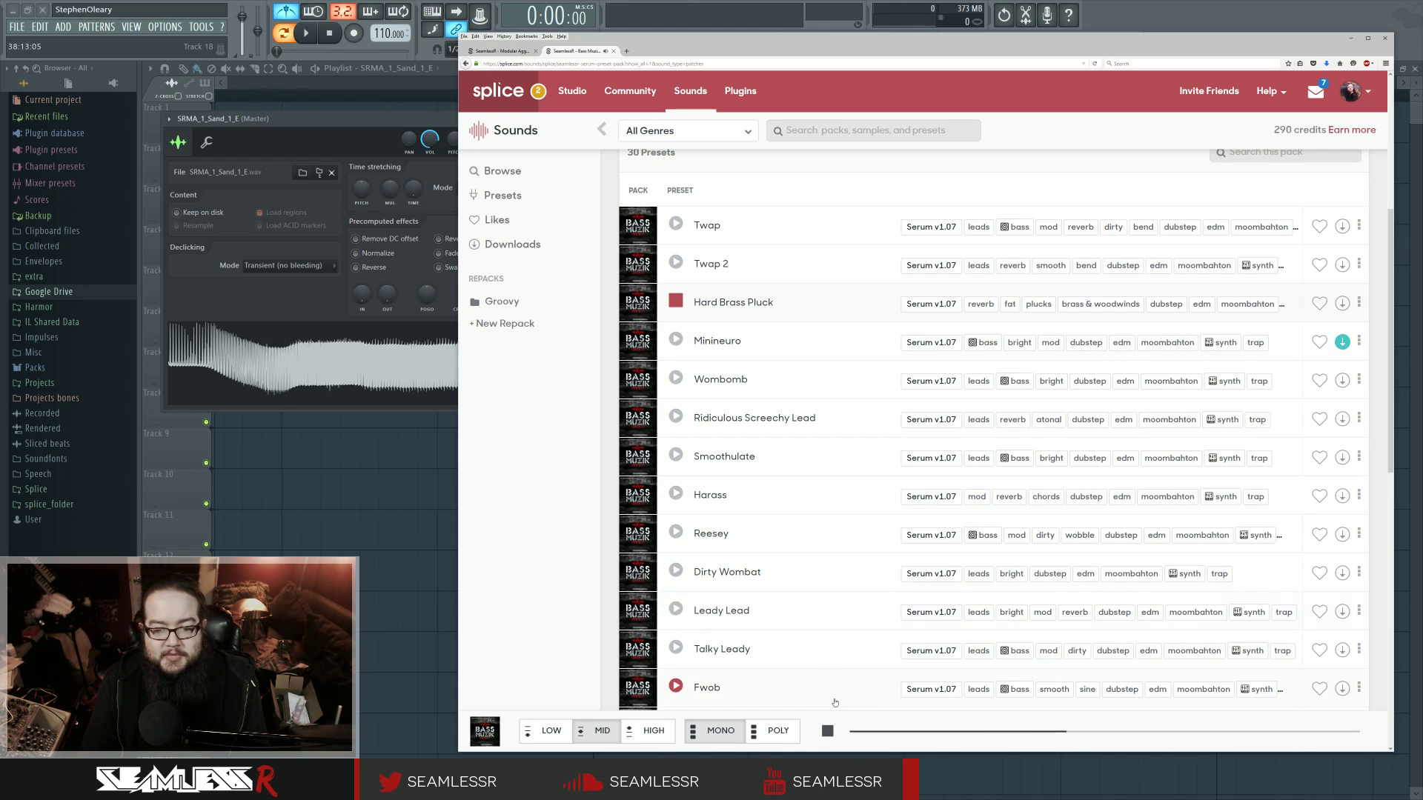
{"action": "left_click", "coordinate": [827, 732]}
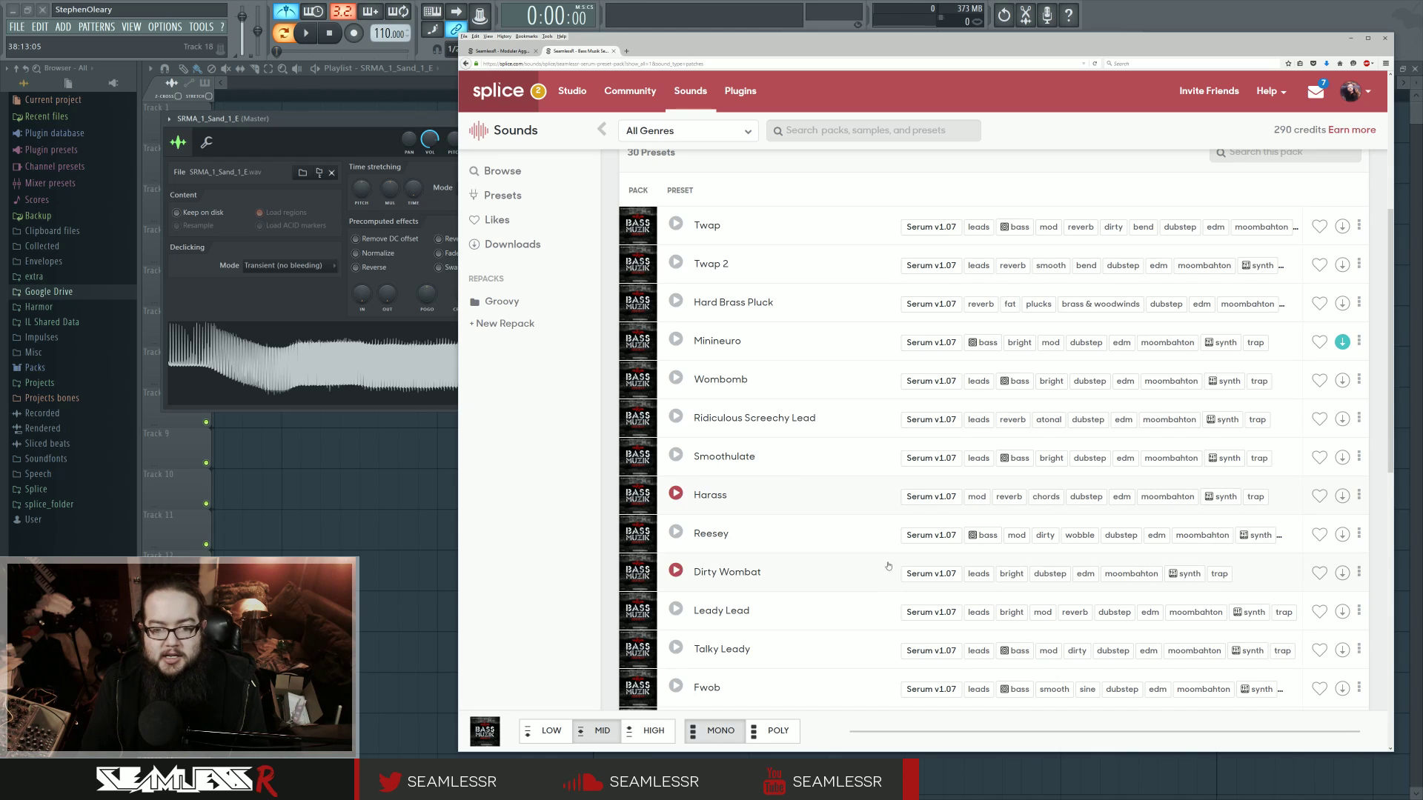
{"action": "left_click", "coordinate": [679, 496]}
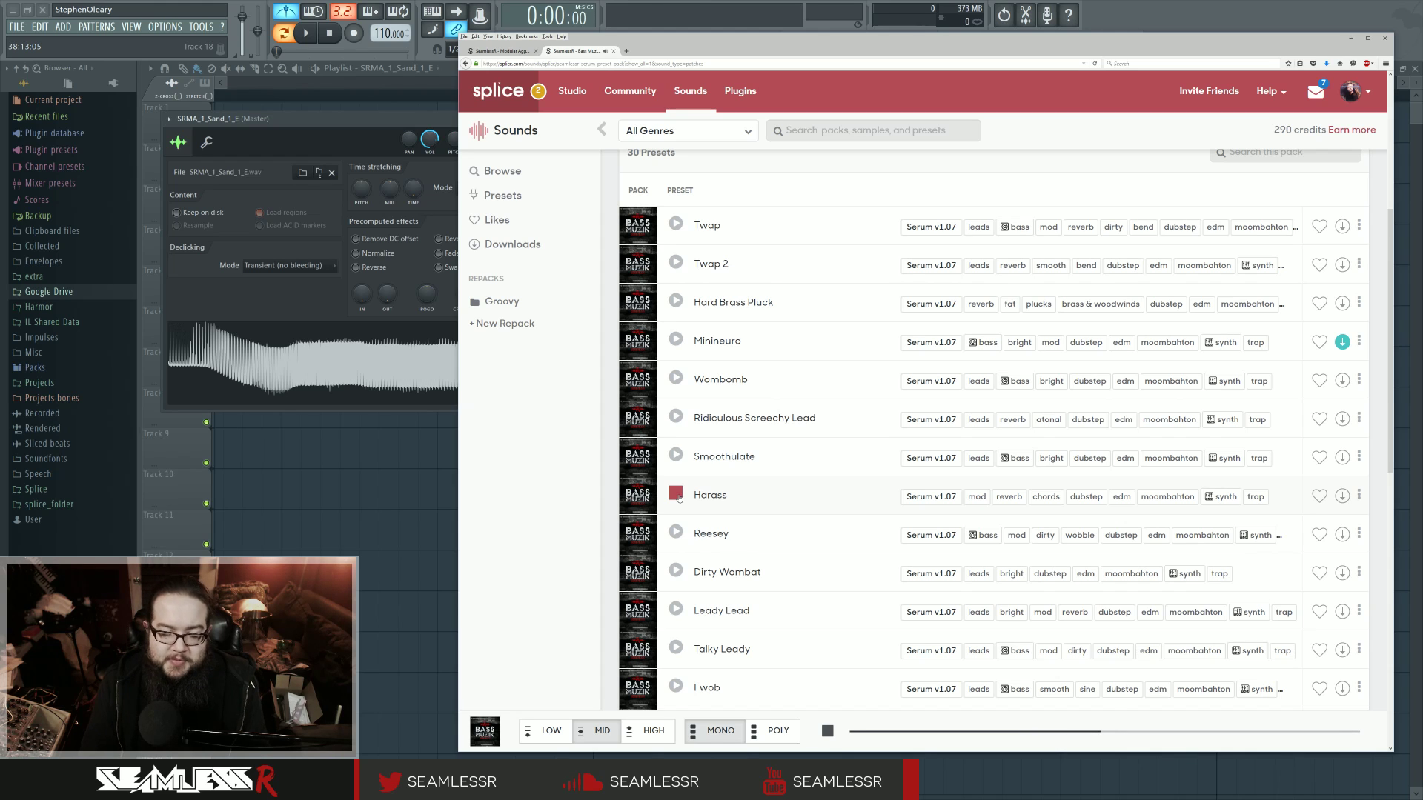
{"action": "left_click", "coordinate": [678, 497]}
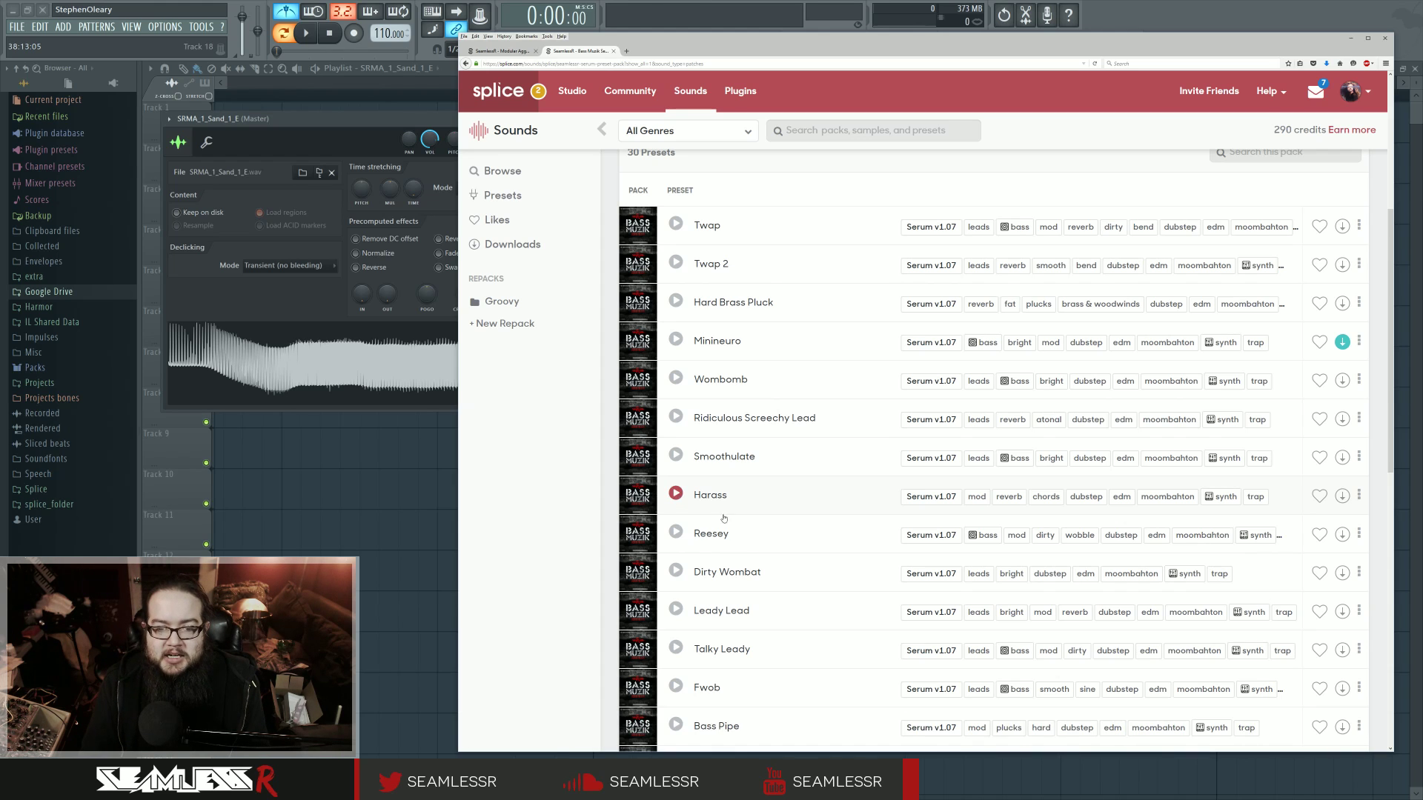
Step: Look through the rest of the Bass Muzik Serum preset list and return to the pack's header
{"action": "scroll", "coordinate": [792, 536], "scroll_direction": "down", "scroll_amount": 4}
{"action": "left_click", "coordinate": [792, 535]}
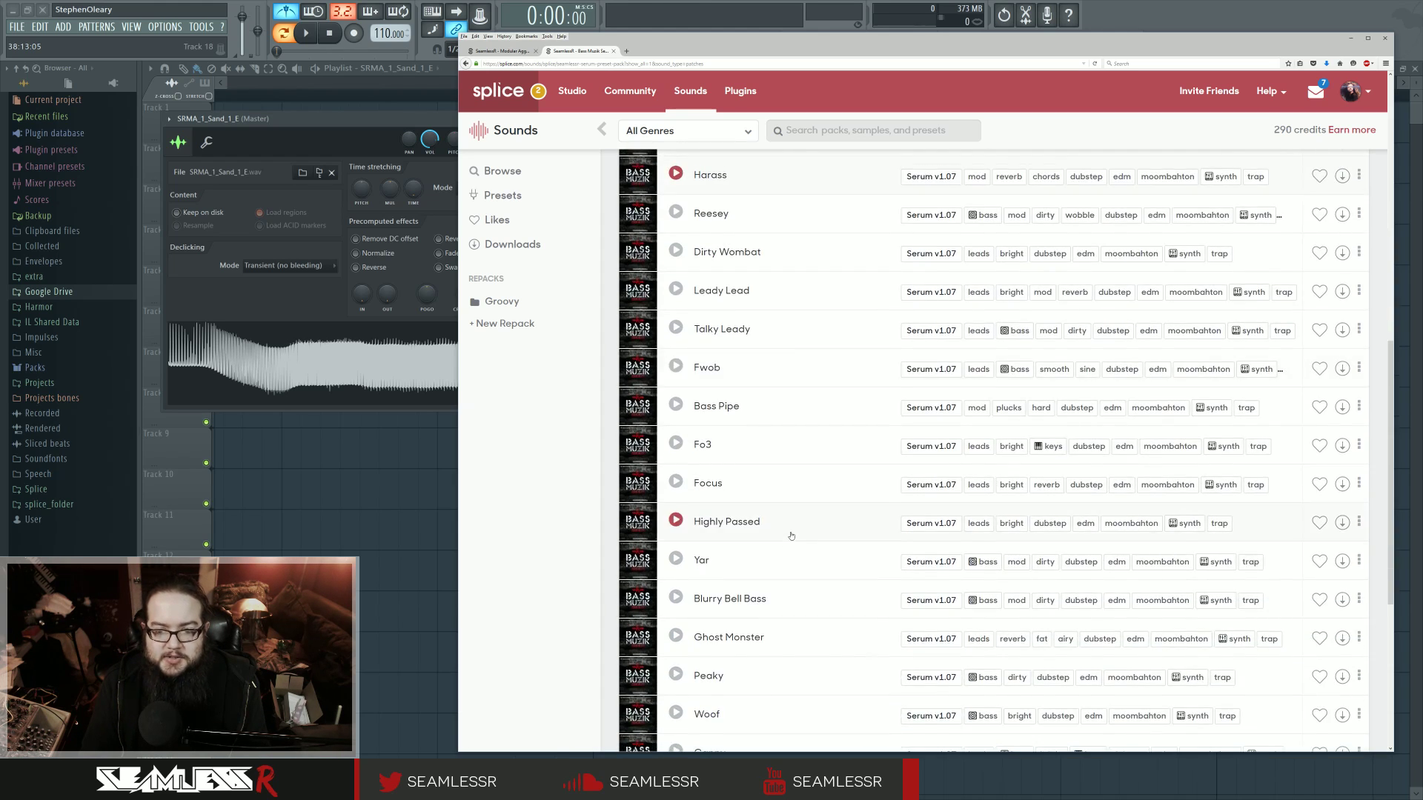
{"action": "scroll", "coordinate": [792, 535], "scroll_direction": "down", "scroll_amount": 4}
{"action": "scroll", "coordinate": [792, 535], "scroll_direction": "up", "scroll_amount": 12}
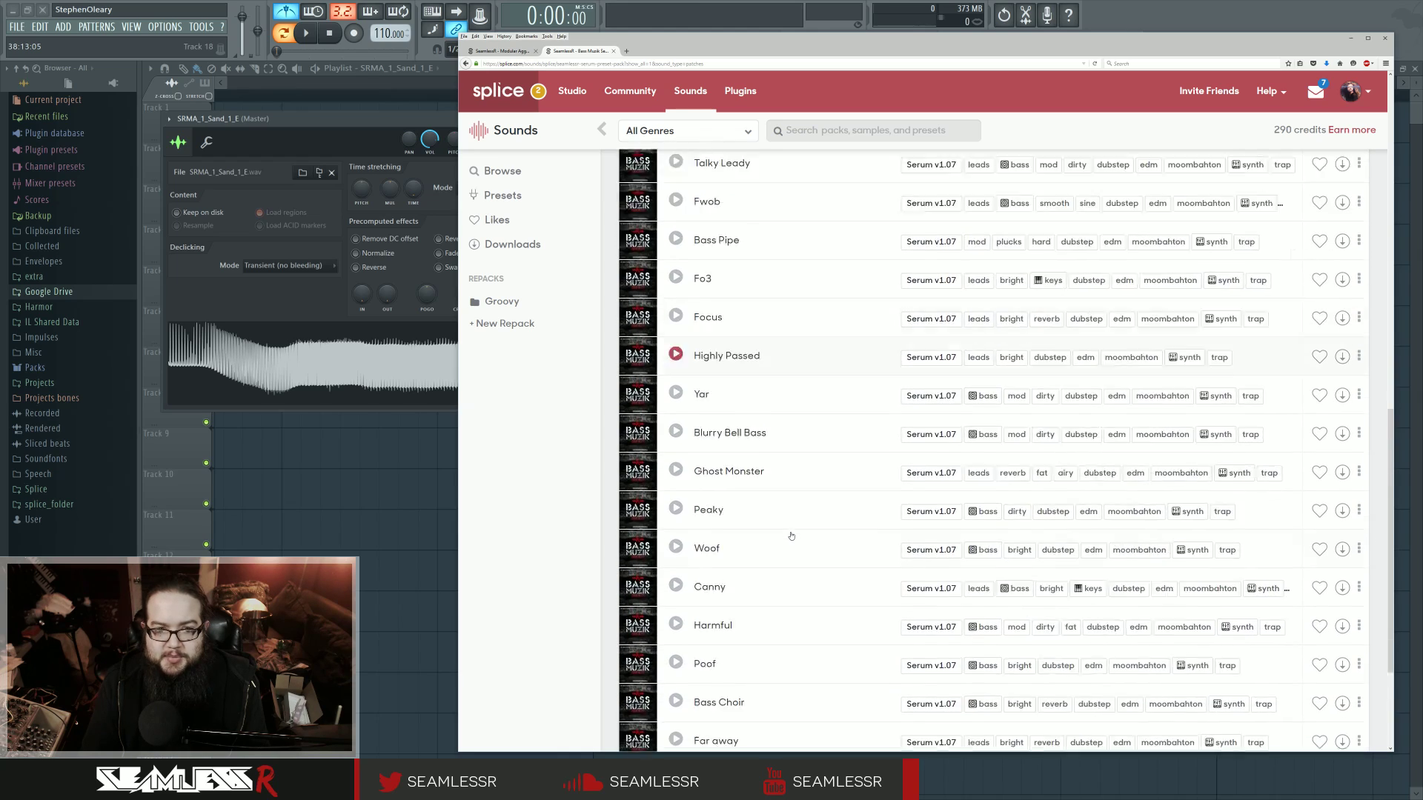
{"action": "scroll", "coordinate": [791, 535], "scroll_direction": "up", "scroll_amount": 1}
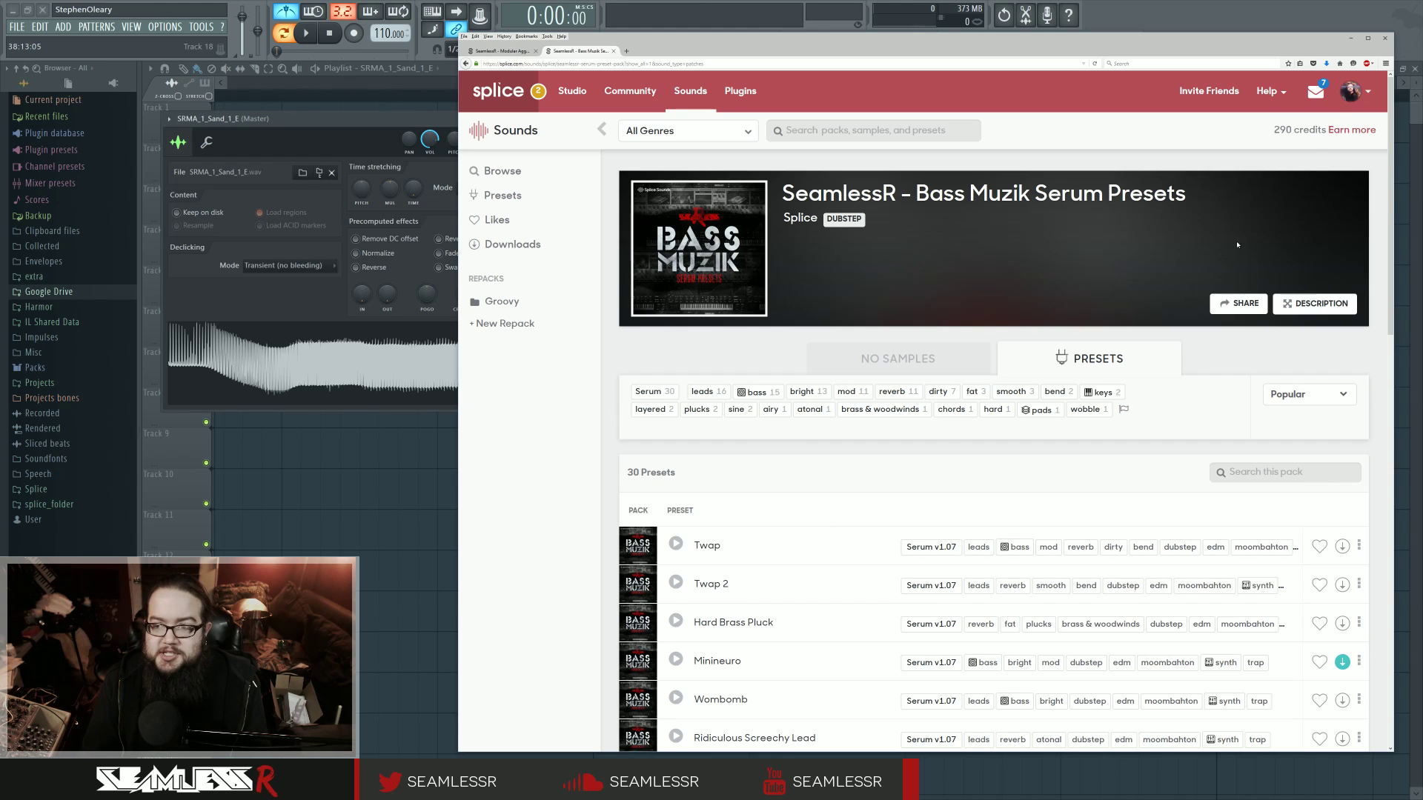
Step: Return to FL Studio, close the sample settings and delete the SRMA_1_Sand_1_E clip from Track 5
{"action": "left_click", "coordinate": [1349, 41]}
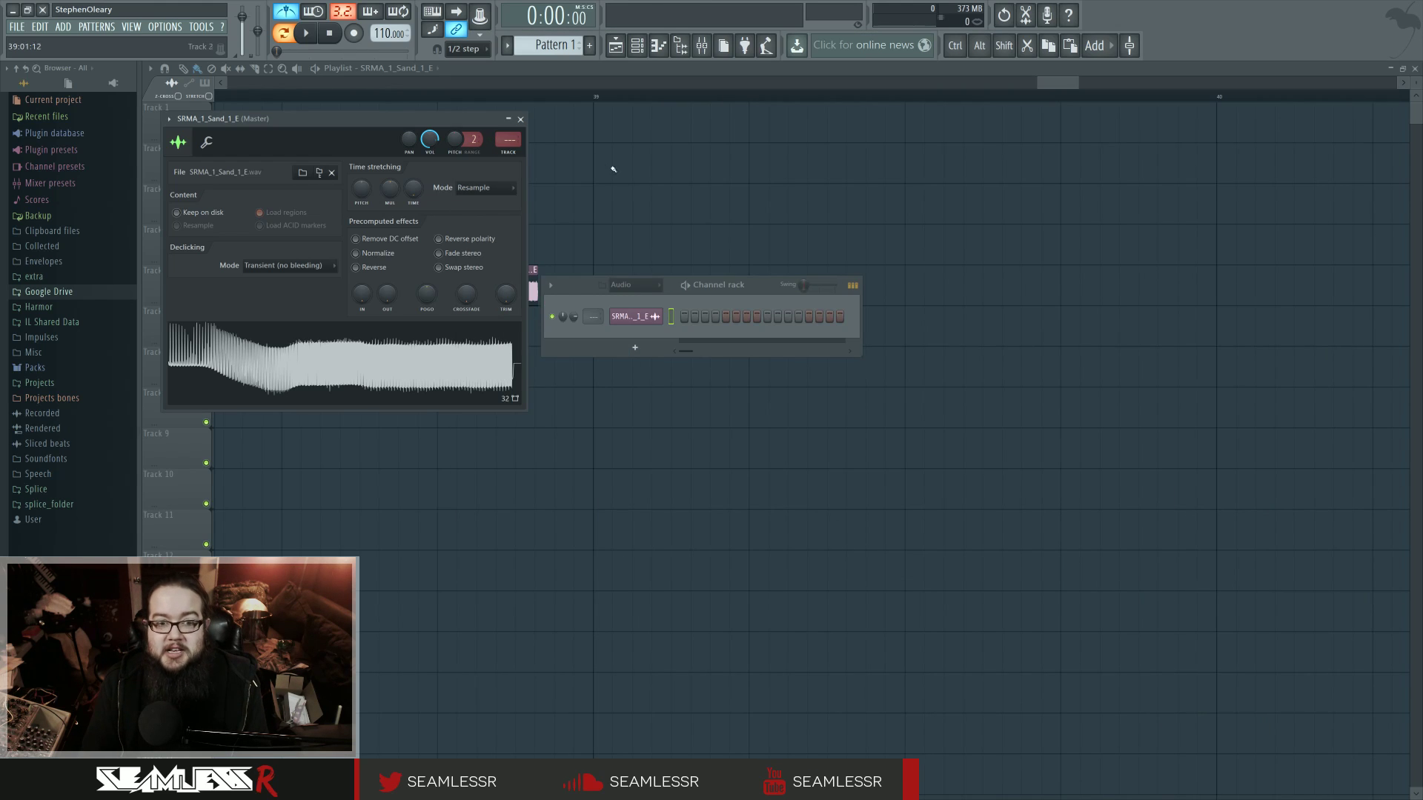
{"action": "left_click", "coordinate": [512, 119]}
{"action": "right_click", "coordinate": [527, 287]}
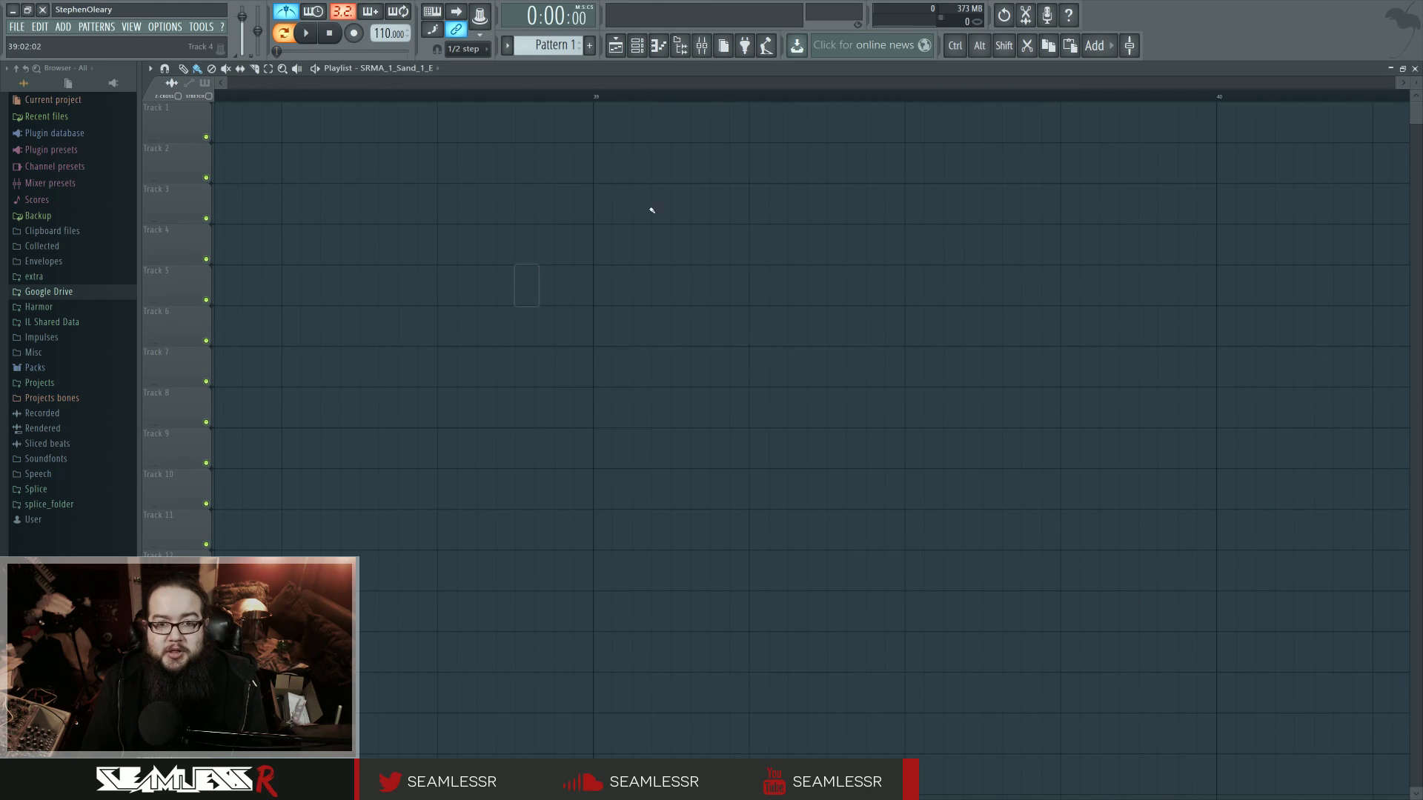
Step: Add a Serum instrument to the project, hide its wrapper options and place its window below the channel rack's title
{"action": "left_click", "coordinate": [636, 46]}
{"action": "left_click", "coordinate": [637, 46]}
{"action": "left_click", "coordinate": [637, 46]}
{"action": "key", "text": "F8"}
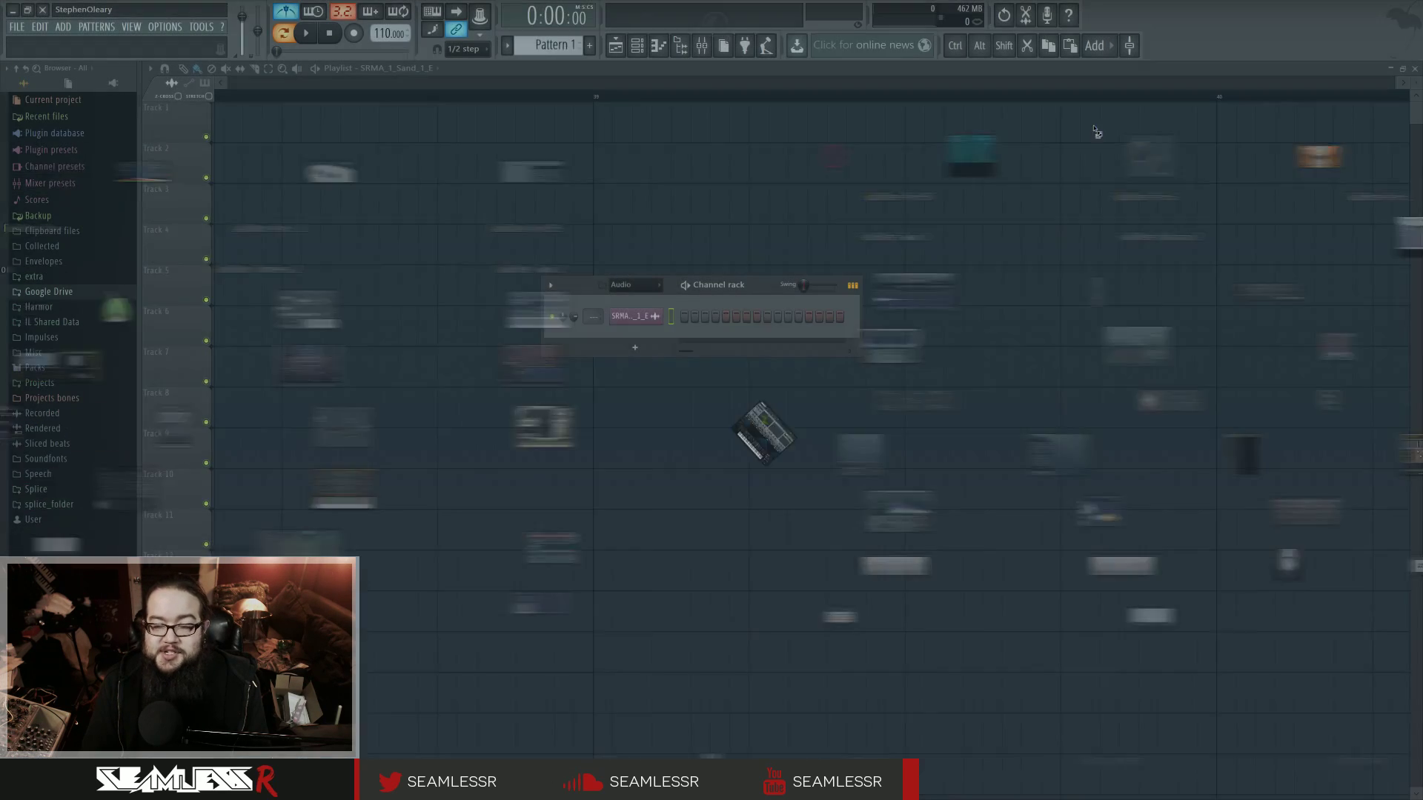
{"action": "left_click", "coordinate": [656, 489]}
{"action": "left_click_drag", "start_coordinate": [437, 135], "coordinate": [830, 269]}
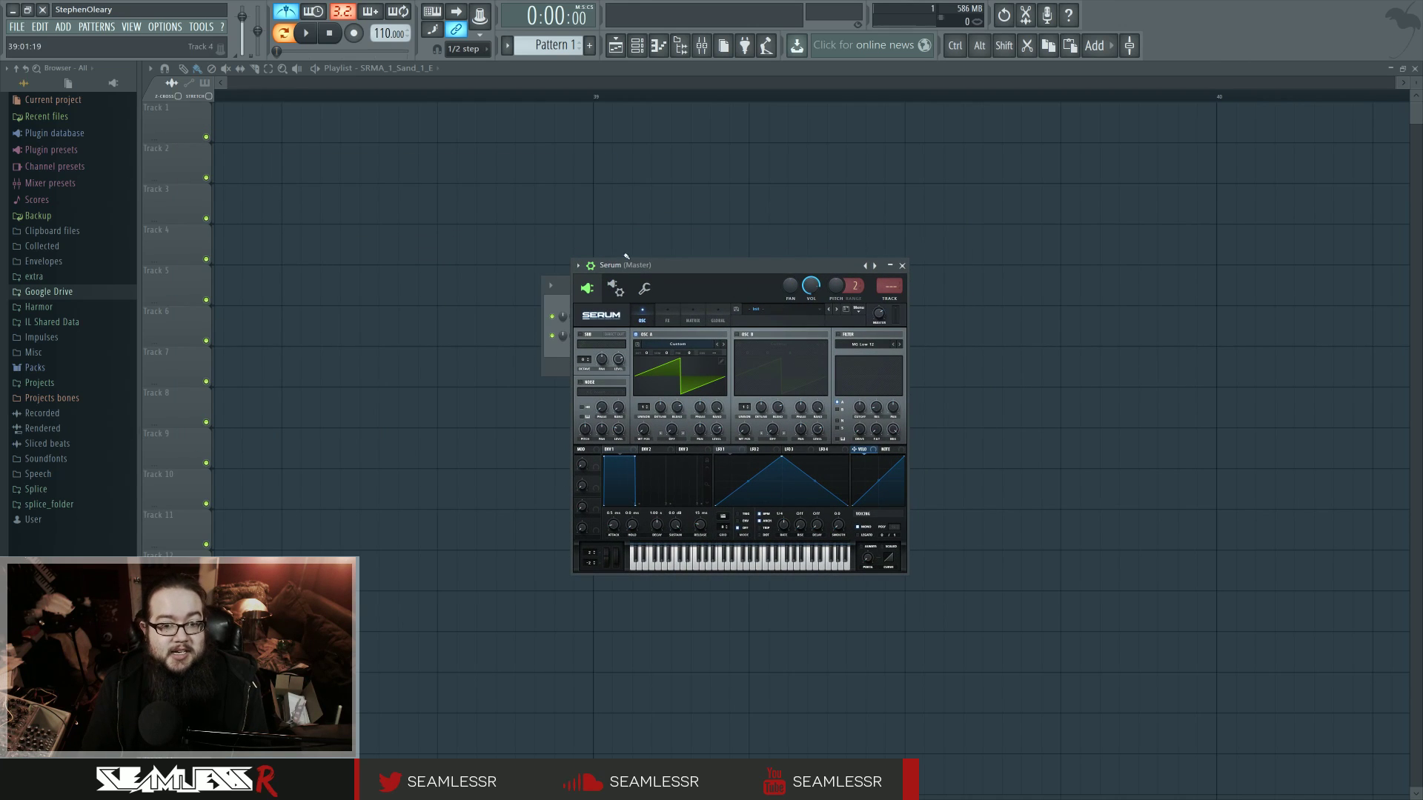
{"action": "left_click", "coordinate": [591, 266]}
{"action": "left_click_drag", "start_coordinate": [671, 267], "coordinate": [680, 339]}
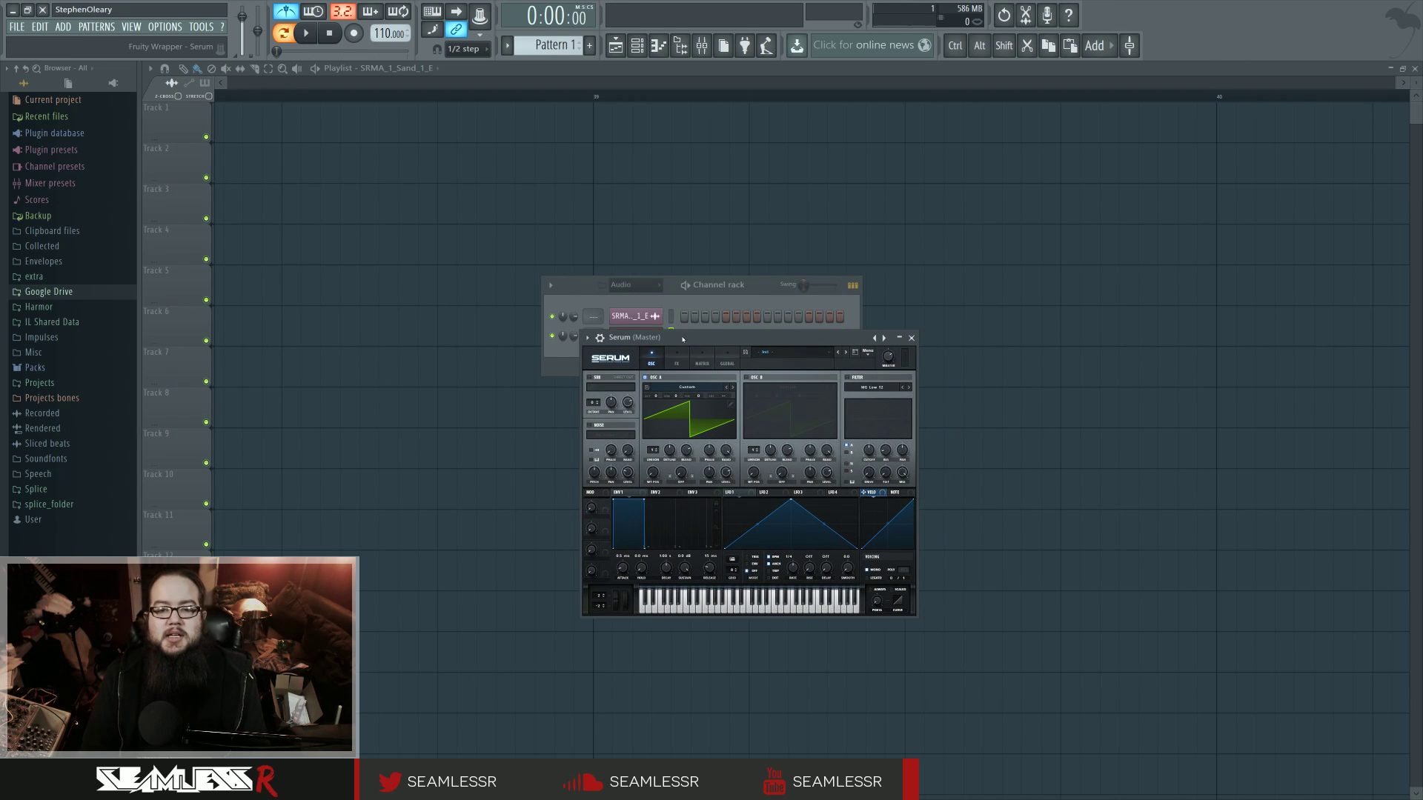
Step: Load a preset from the SeamlessR Splice Serum Pack folder in Serum's User presets
{"action": "left_click", "coordinate": [778, 352]}
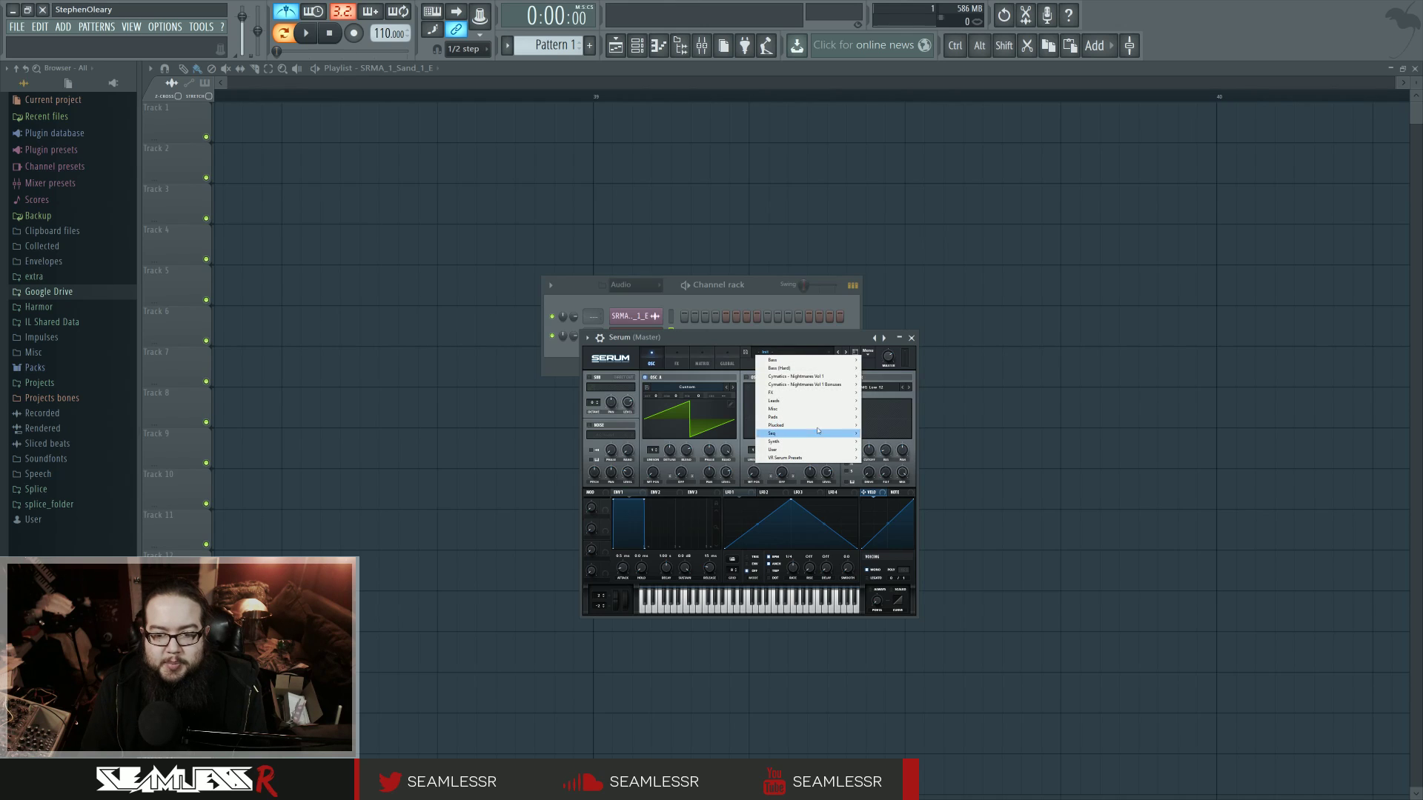
{"action": "mouse_move", "coordinate": [815, 450]}
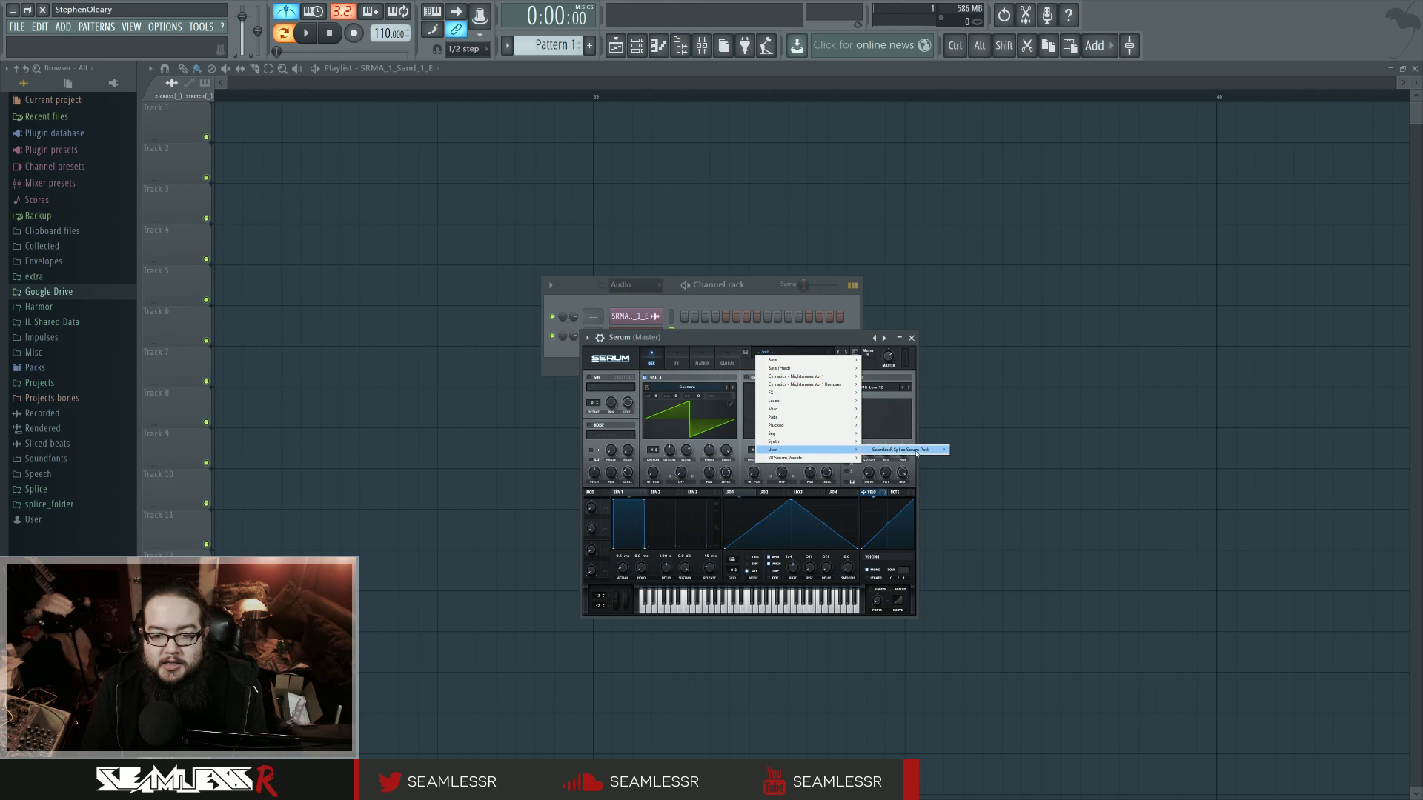
{"action": "mouse_move", "coordinate": [904, 450]}
{"action": "left_click", "coordinate": [977, 450]}
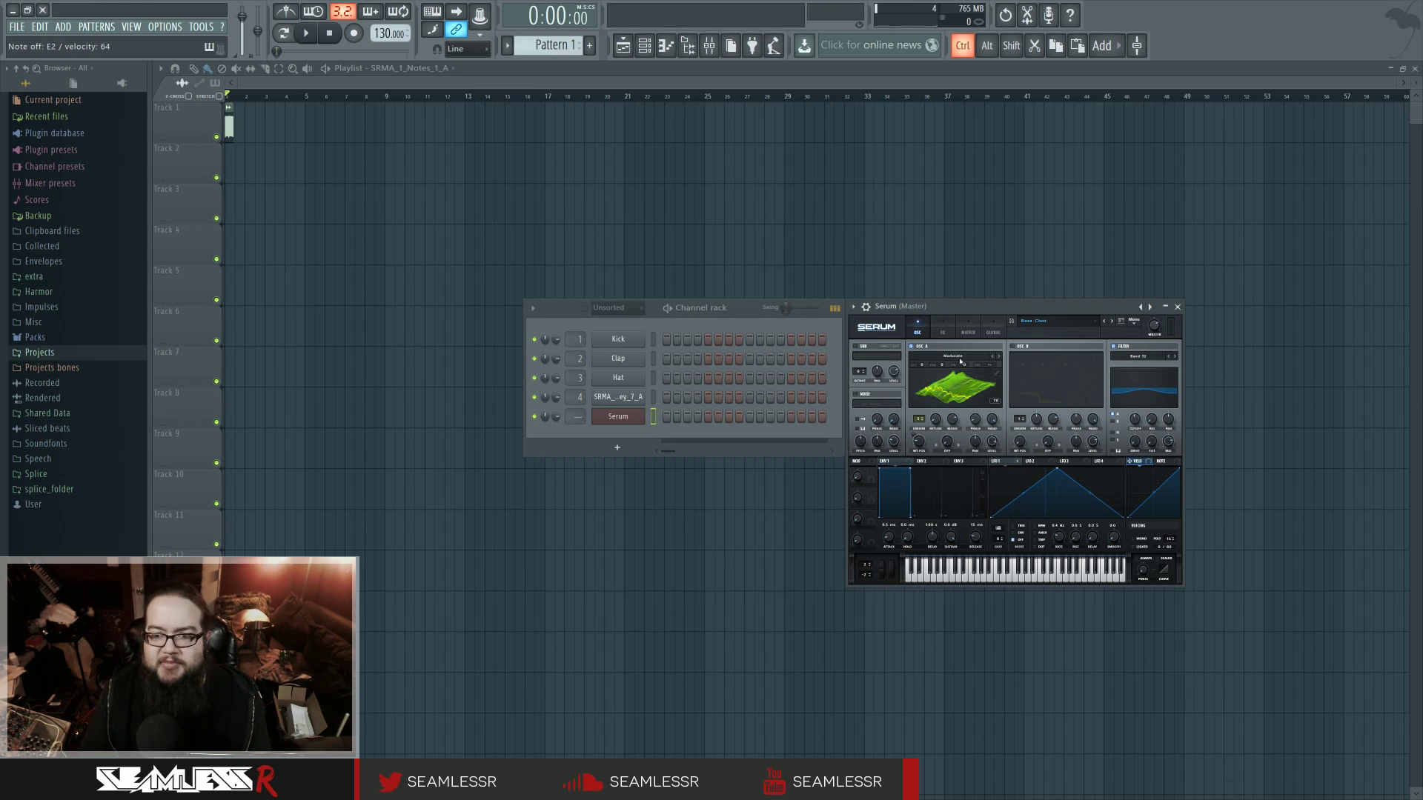
Step: Audition the next three presets of the pack in Serum, adjusting Macro 1 on the third one
{"action": "left_click", "coordinate": [1111, 324]}
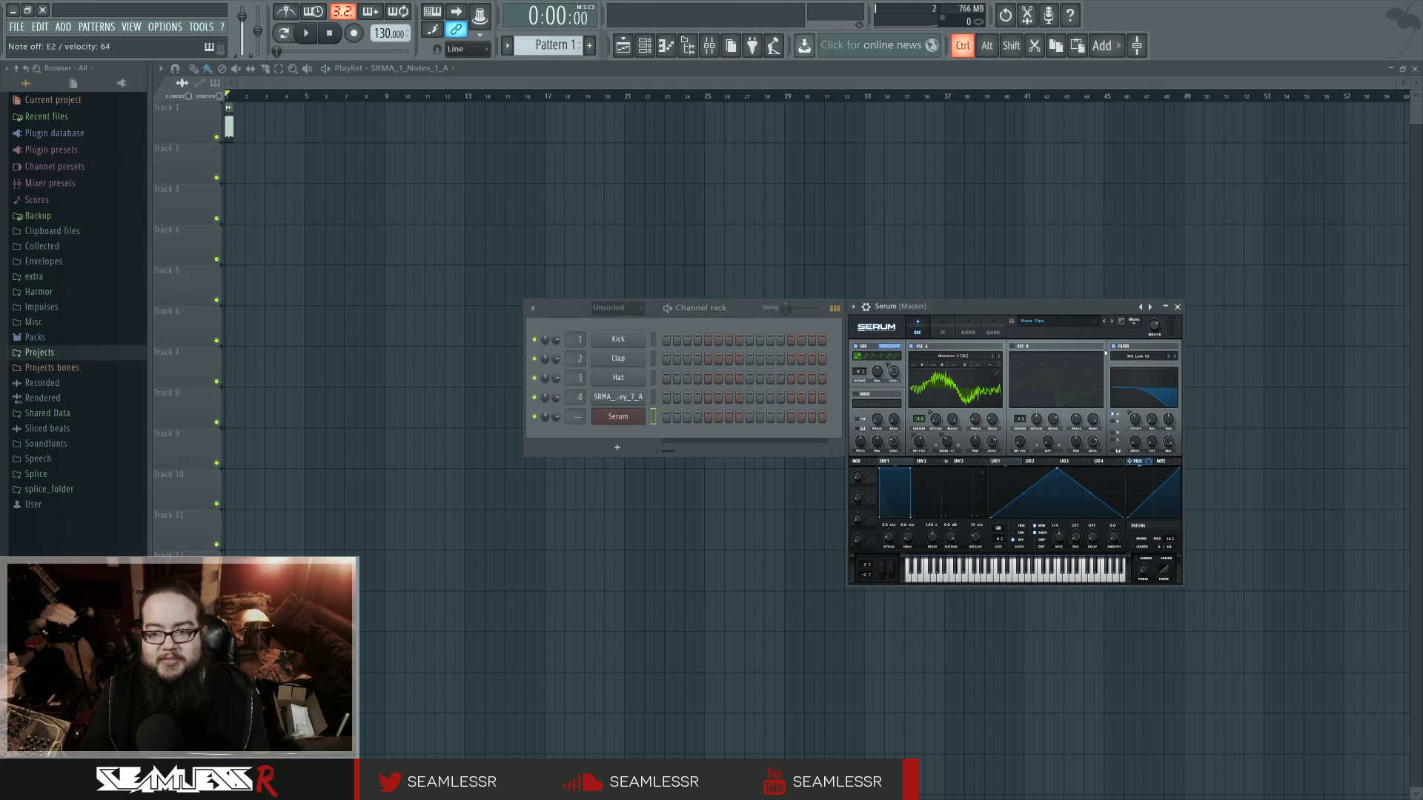
{"action": "left_click", "coordinate": [1111, 321]}
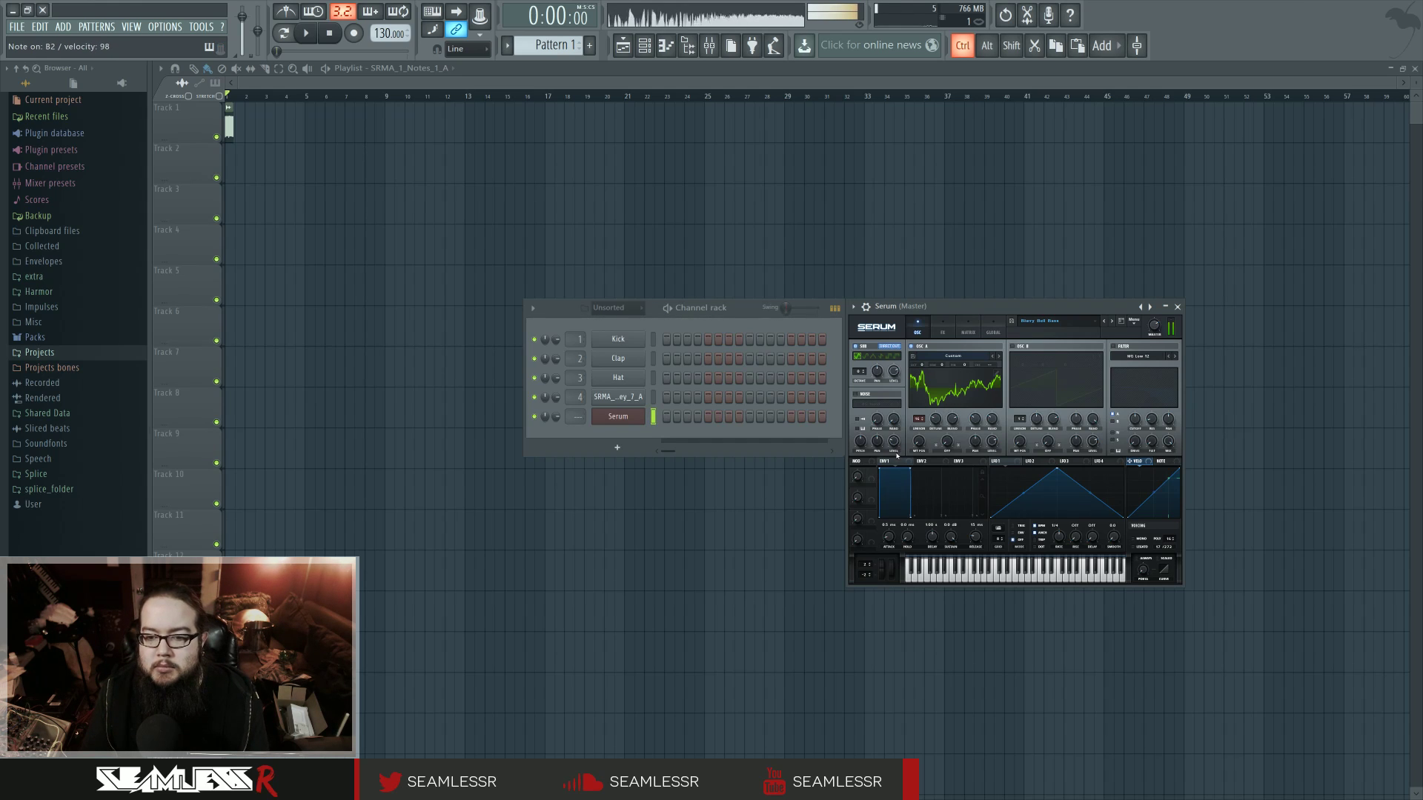
{"action": "left_click", "coordinate": [1112, 322]}
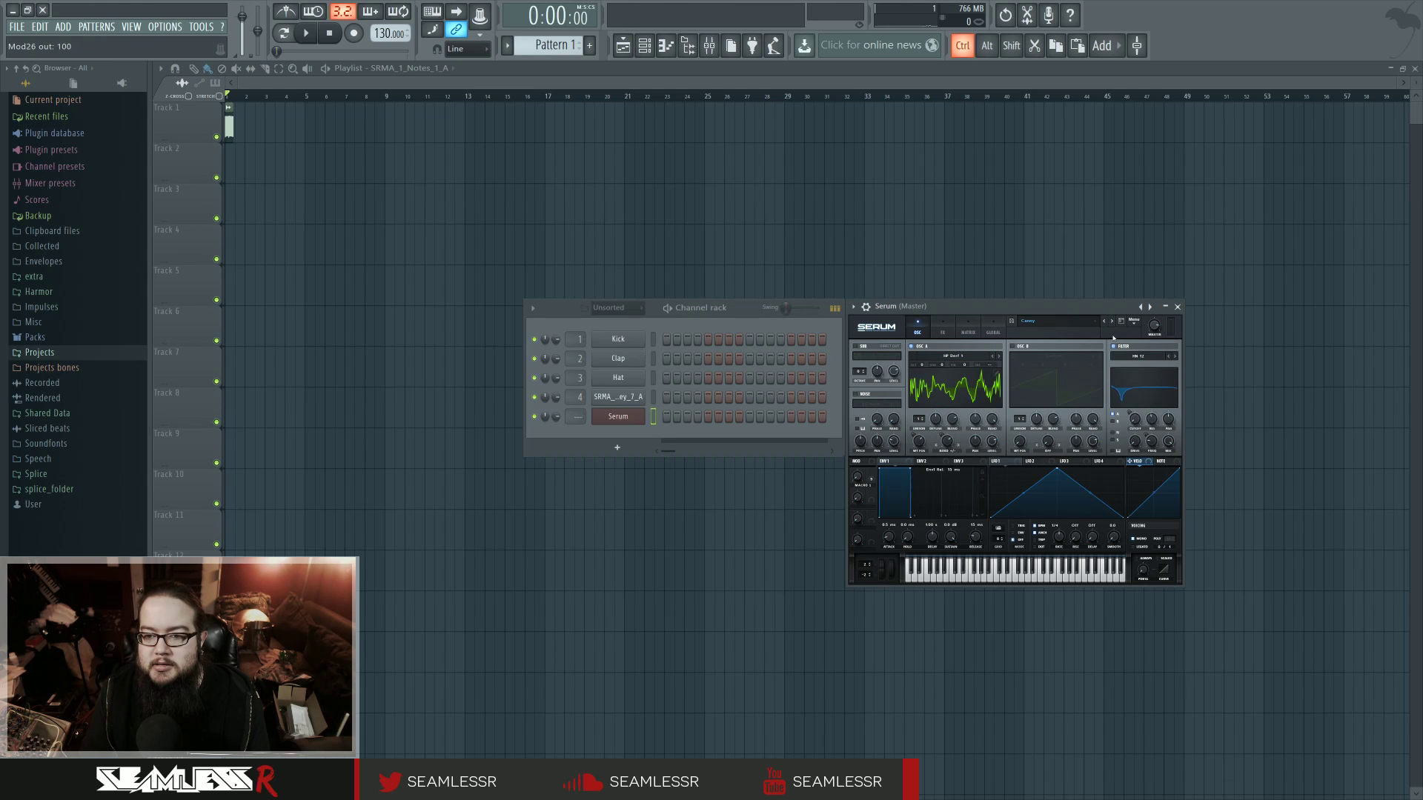
{"action": "mouse_move", "coordinate": [857, 470]}
{"action": "left_mouse_down"}
{"action": "mouse_move", "coordinate": [858, 430]}
{"action": "mouse_move", "coordinate": [859, 471]}
{"action": "mouse_move", "coordinate": [874, 439]}
{"action": "mouse_move", "coordinate": [855, 456]}
{"action": "left_mouse_up"}
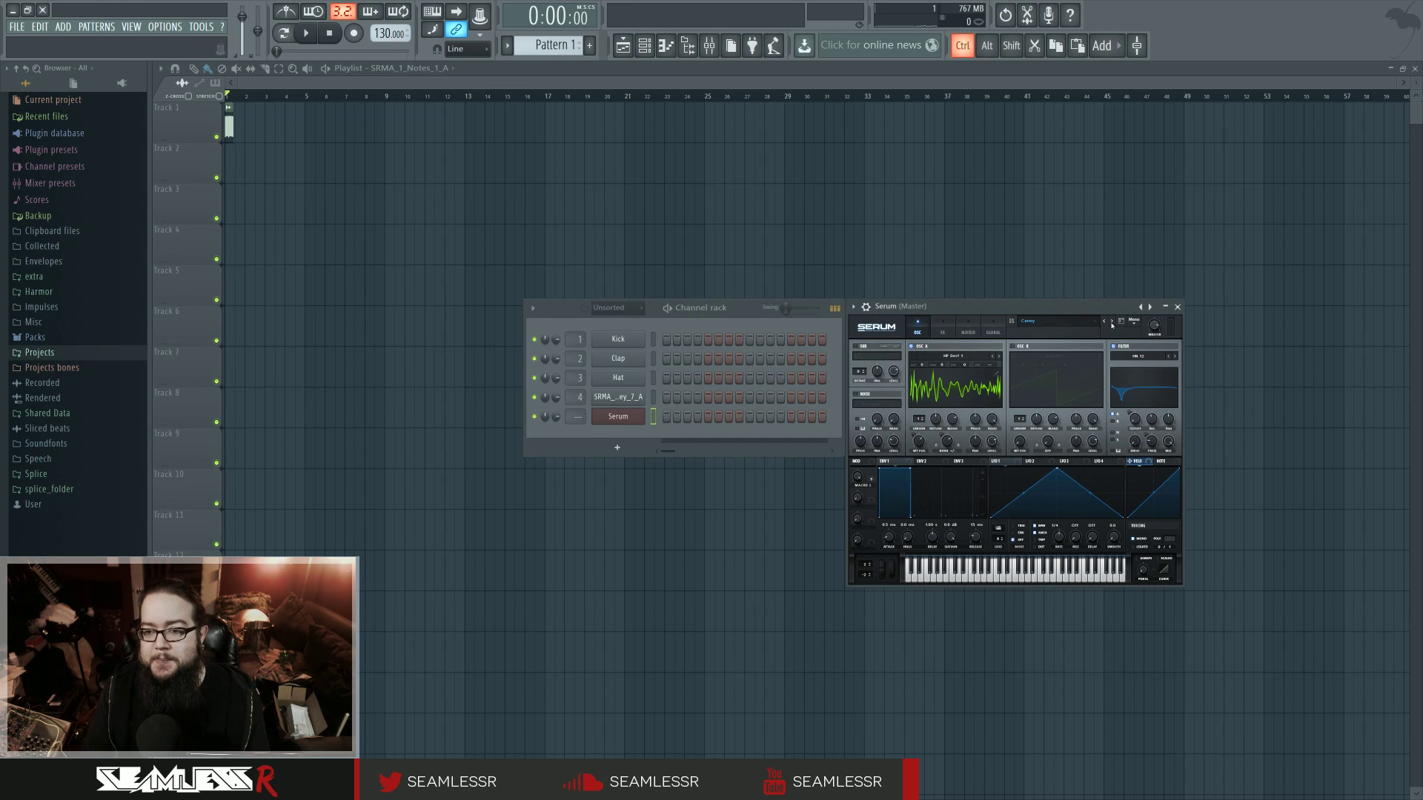
{"action": "left_click", "coordinate": [913, 425]}
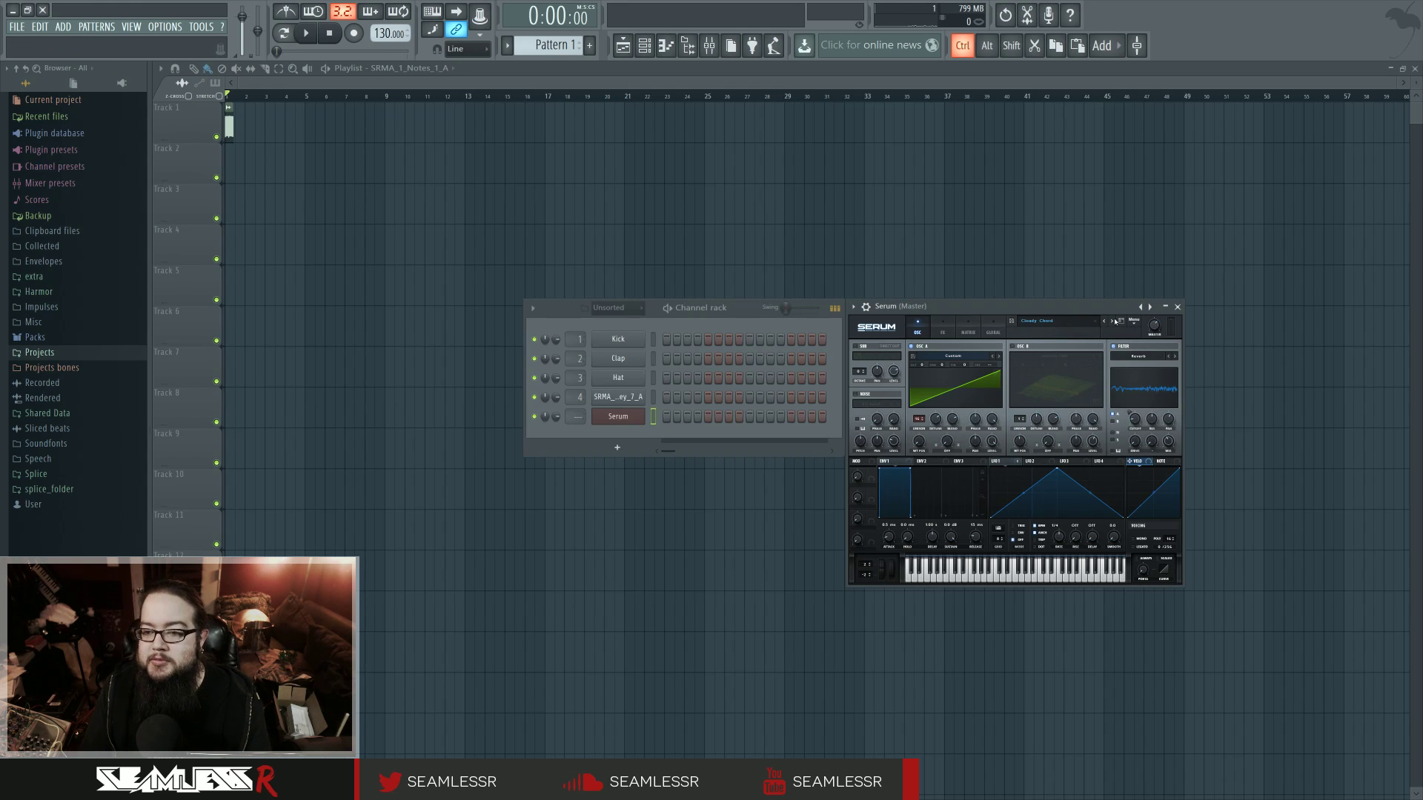
Step: Audition the Crystal Piano preset and the one following it while sweeping Macro 1
{"action": "left_click", "coordinate": [1114, 322]}
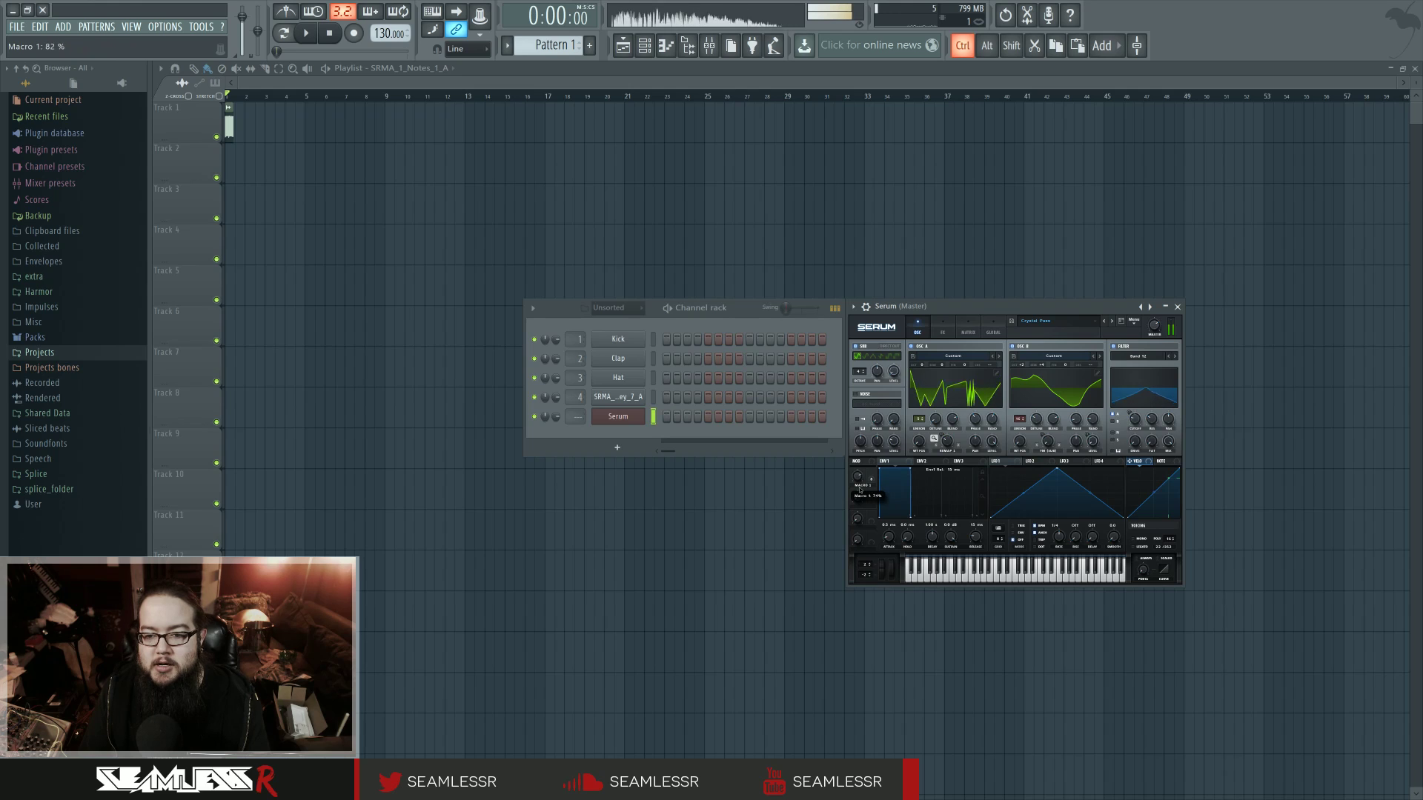
{"action": "left_click_drag", "start_coordinate": [860, 489], "coordinate": [855, 564]}
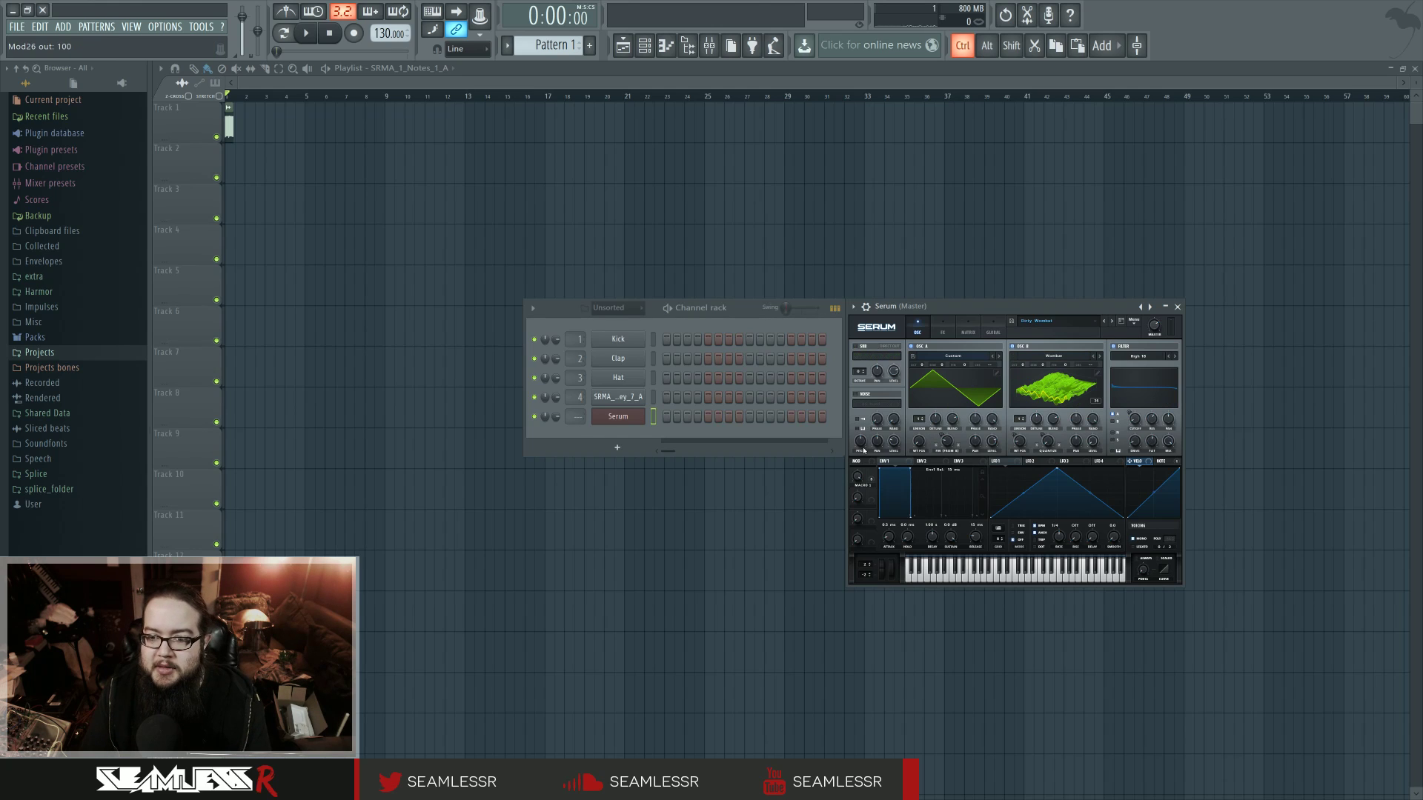
{"action": "mouse_move", "coordinate": [857, 477]}
{"action": "left_mouse_down"}
{"action": "mouse_move", "coordinate": [855, 525]}
{"action": "mouse_move", "coordinate": [874, 463]}
{"action": "mouse_move", "coordinate": [860, 496]}
{"action": "mouse_move", "coordinate": [852, 482]}
{"action": "left_mouse_up"}
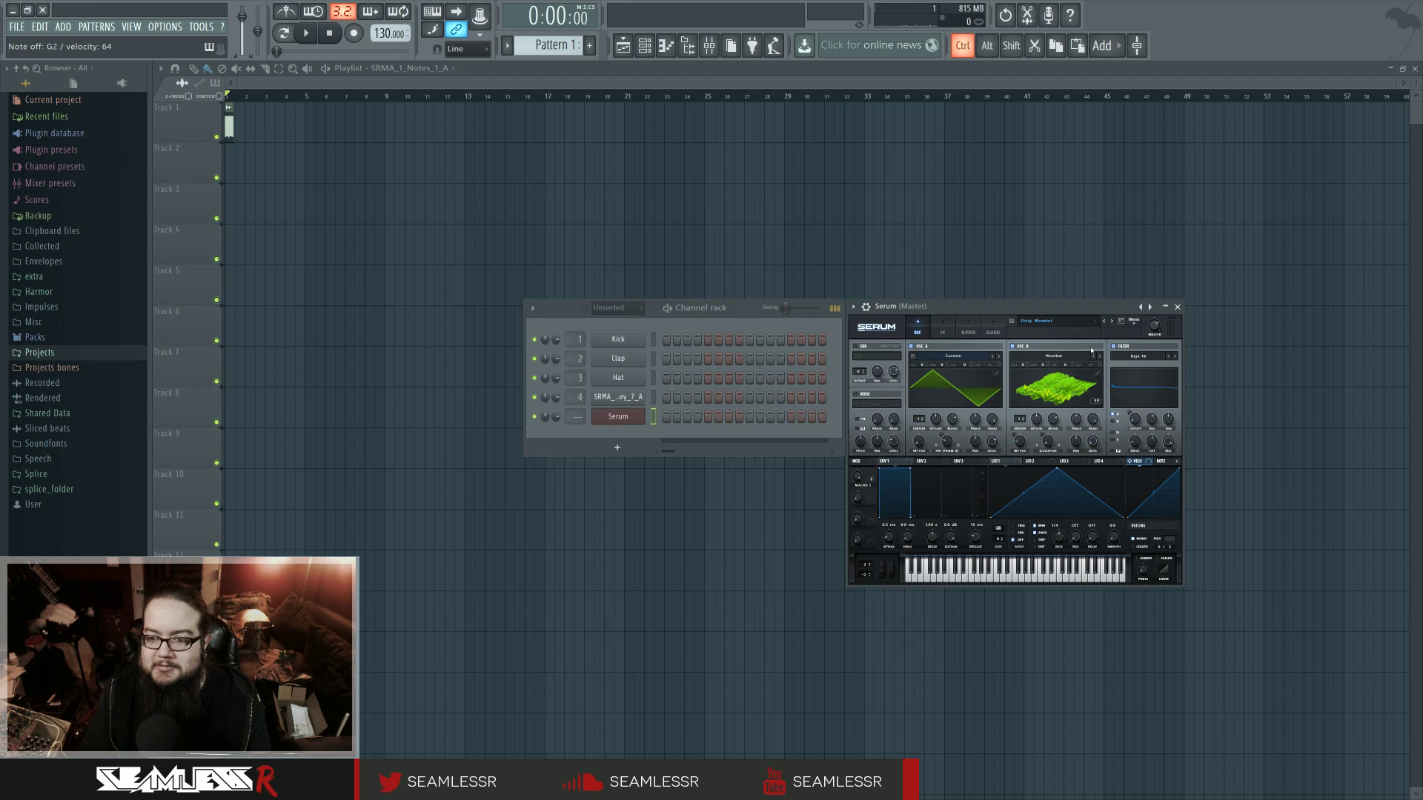
Step: Advance to the Far Away preset and audition it with different Macro 1 amounts
{"action": "left_click", "coordinate": [1111, 321]}
{"action": "mouse_move", "coordinate": [858, 477]}
{"action": "left_mouse_down"}
{"action": "mouse_move", "coordinate": [874, 406]}
{"action": "mouse_move", "coordinate": [860, 501]}
{"action": "mouse_move", "coordinate": [863, 482]}
{"action": "left_mouse_up"}
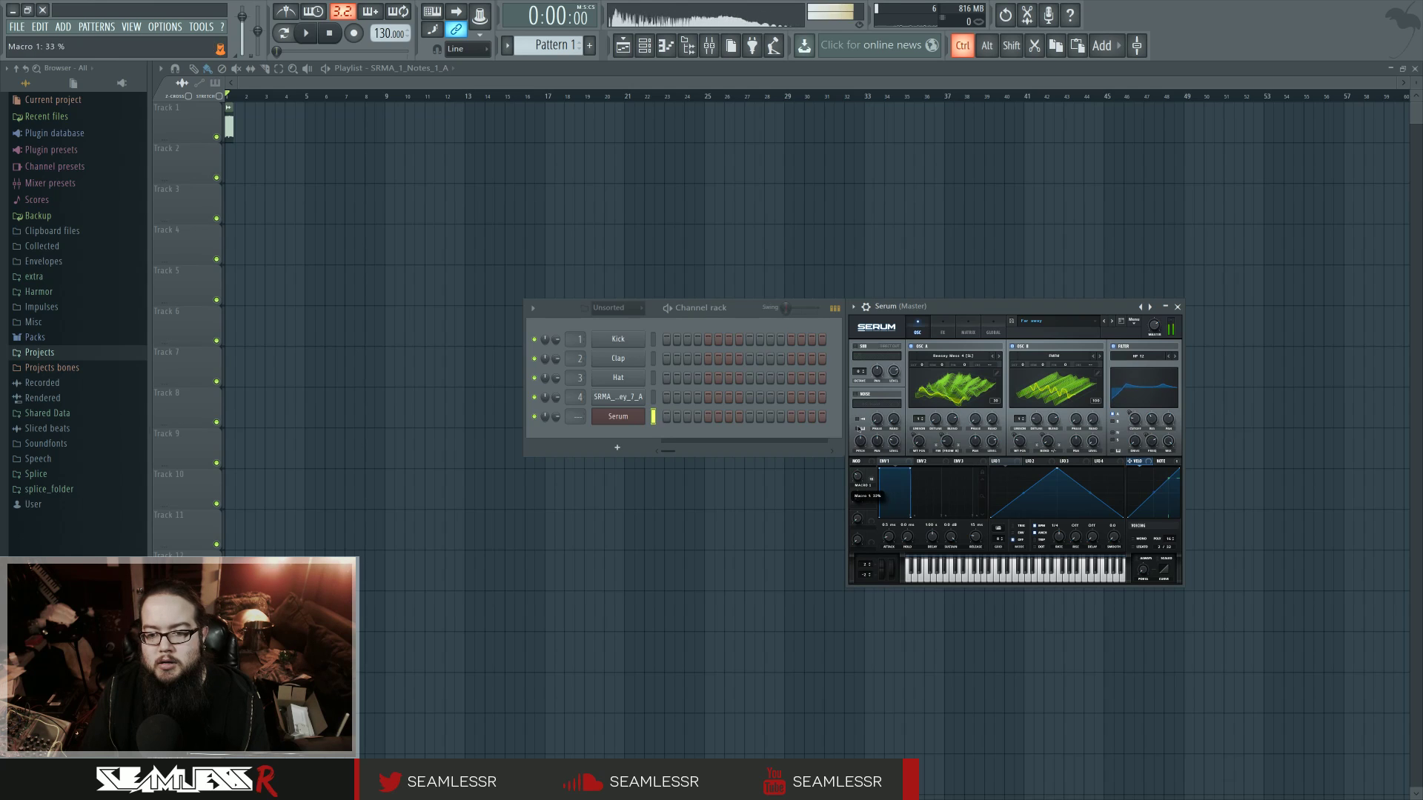
{"action": "left_click_drag", "start_coordinate": [859, 429], "coordinate": [859, 428]}
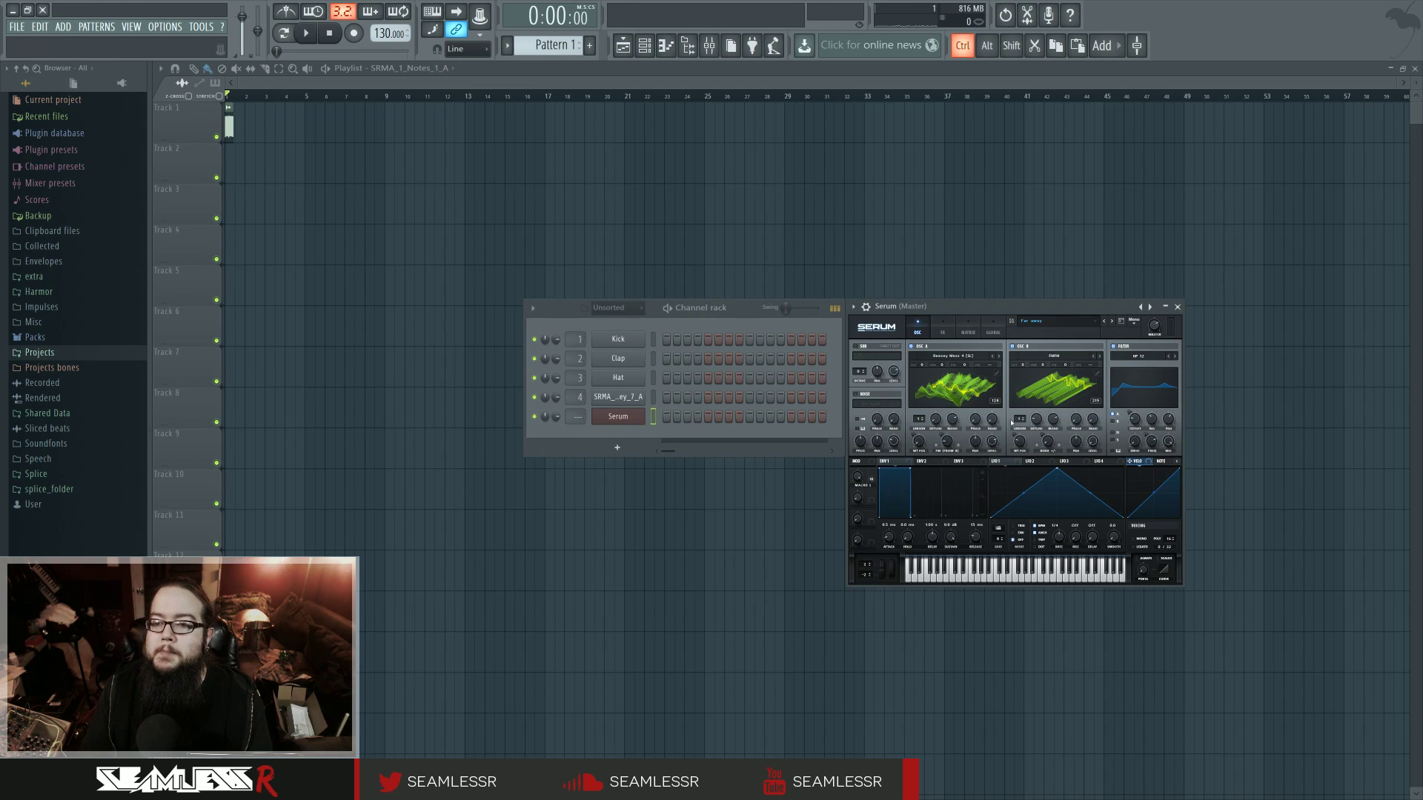
{"action": "left_click_drag", "start_coordinate": [857, 478], "coordinate": [851, 487]}
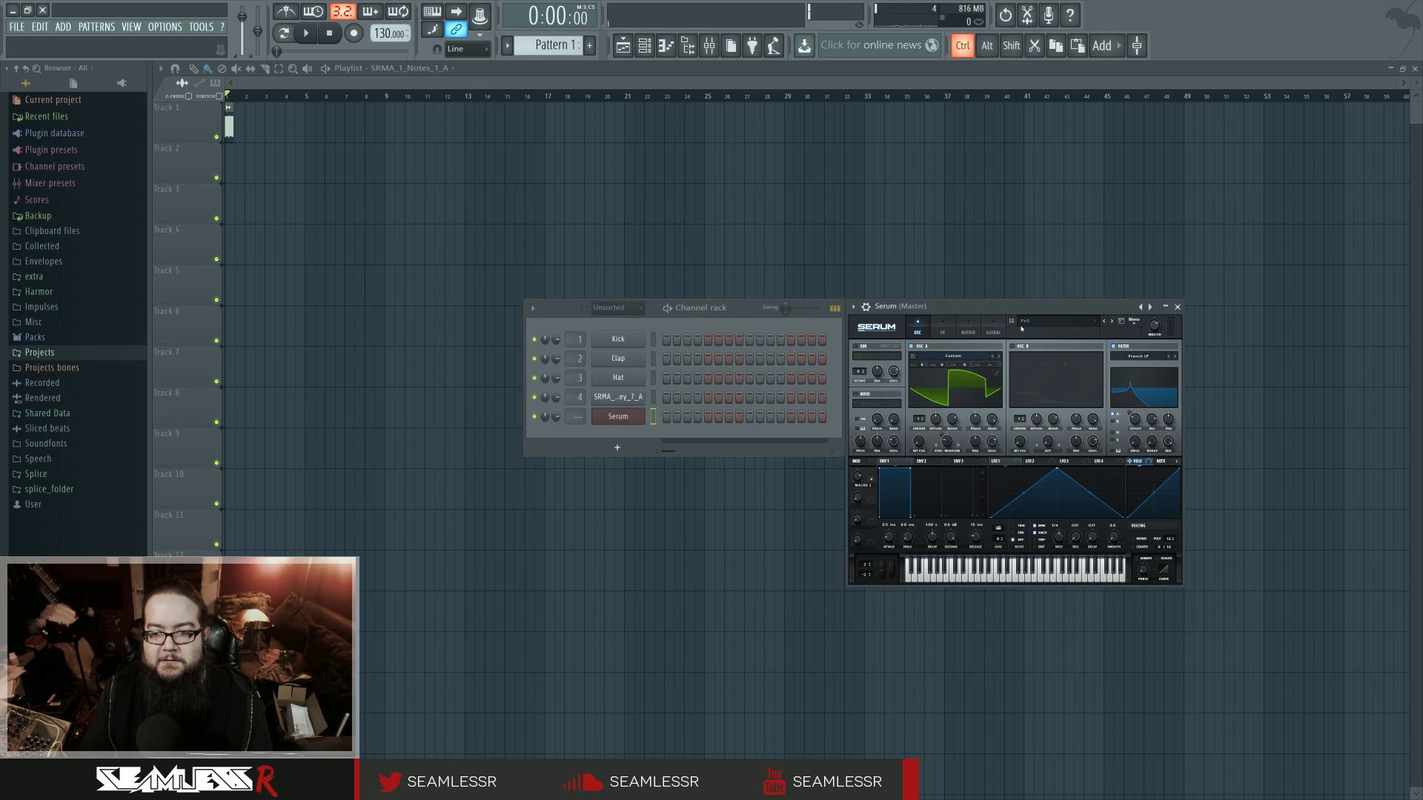
Step: Step through the presets between Far Away and Harass, sweeping Macro 1 on each to hear its effect
{"action": "left_click", "coordinate": [1112, 321]}
{"action": "left_click_drag", "start_coordinate": [855, 487], "coordinate": [856, 457]}
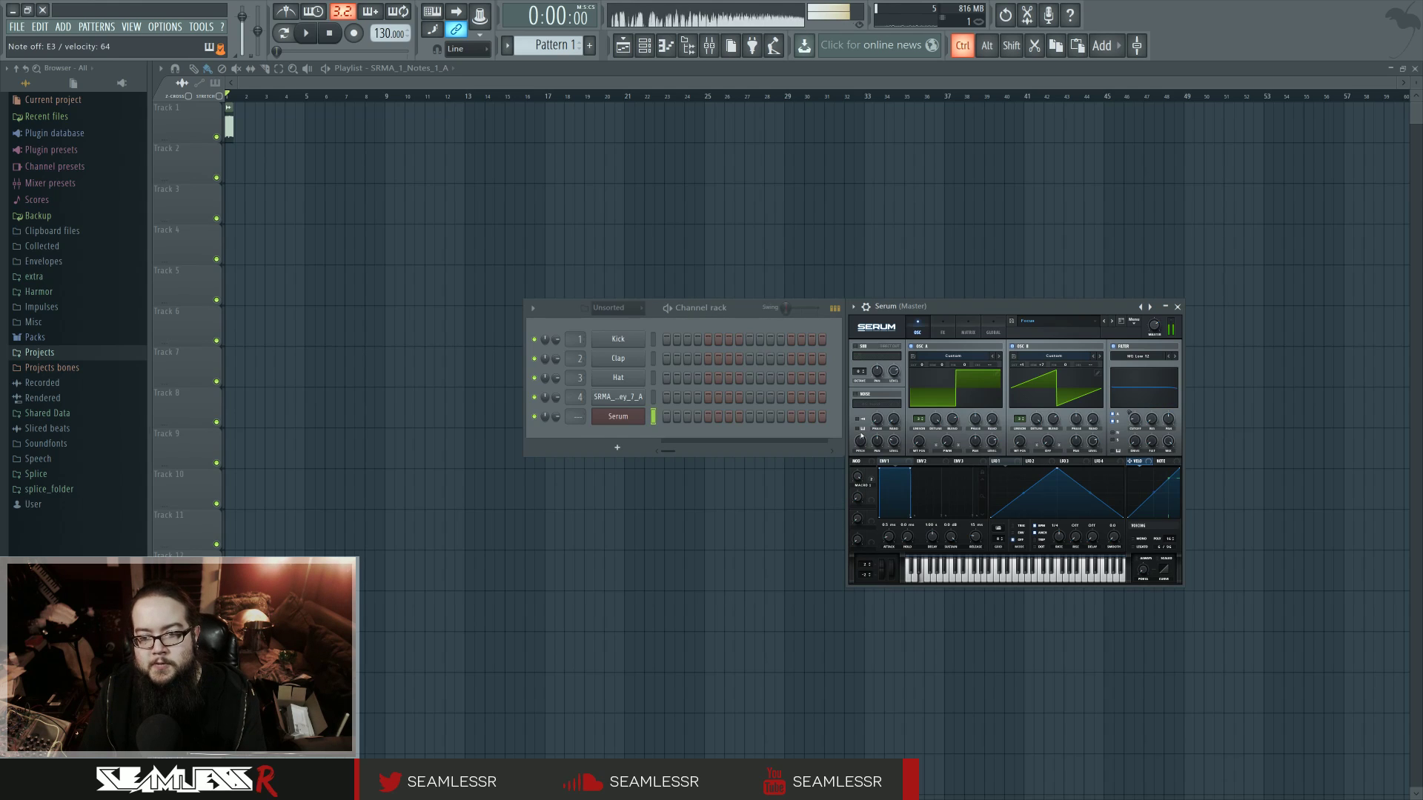
{"action": "left_click", "coordinate": [1113, 322]}
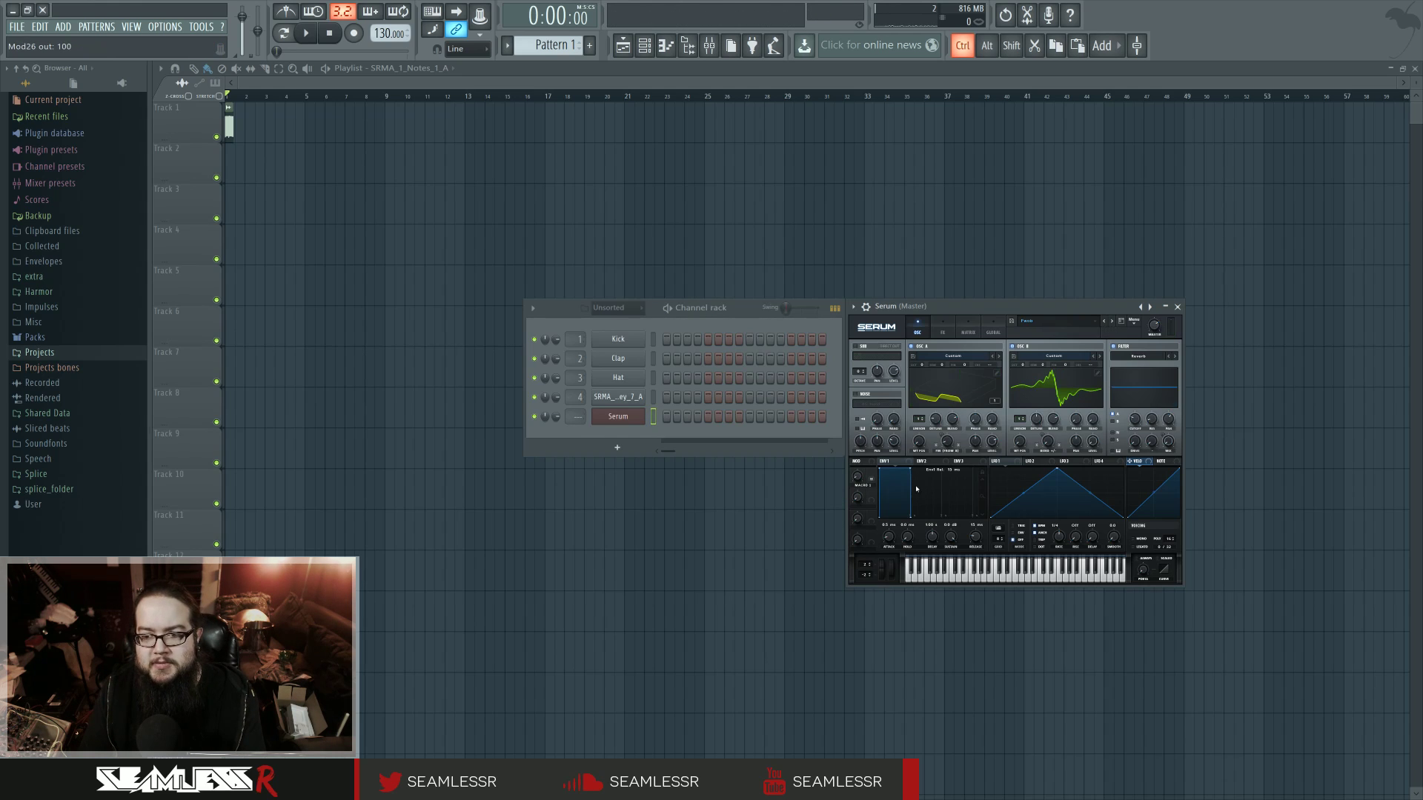
{"action": "left_click_drag", "start_coordinate": [860, 480], "coordinate": [891, 413]}
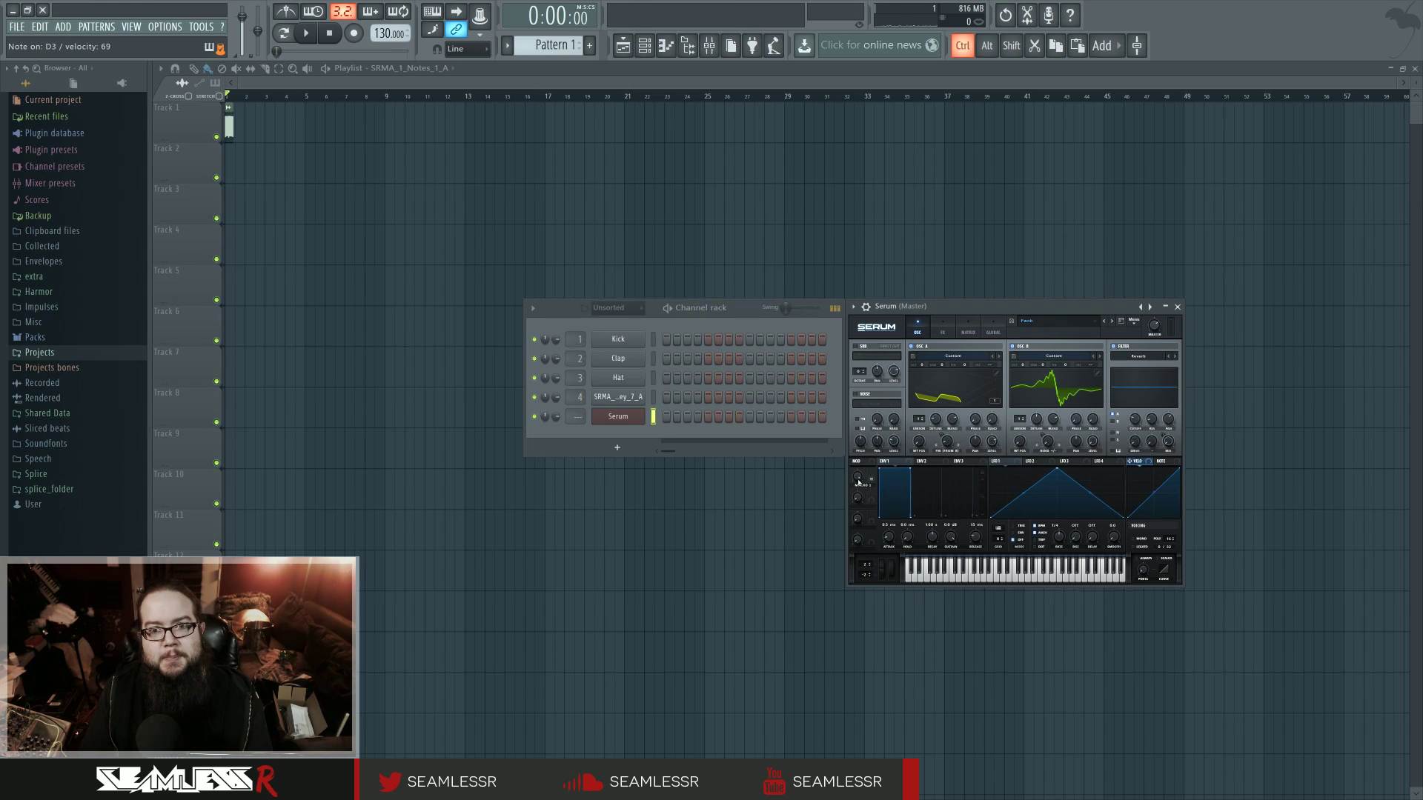
{"action": "left_click", "coordinate": [1112, 323]}
{"action": "left_click_drag", "start_coordinate": [859, 480], "coordinate": [845, 514]}
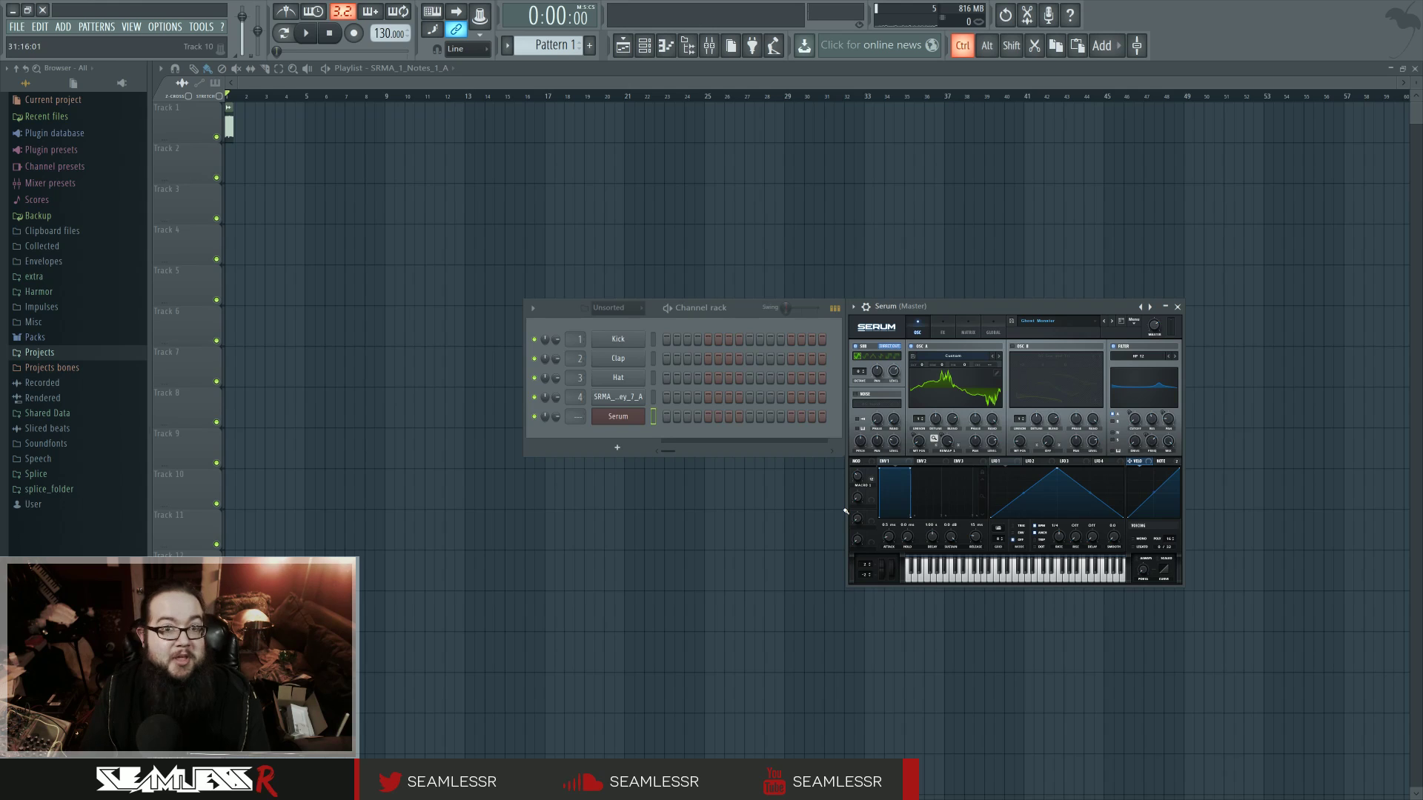
Step: Audition the Harass and Hard Brass Pluck presets, sweeping Macro 1 down and back up on Hard Brass Pluck
{"action": "left_click", "coordinate": [1112, 323]}
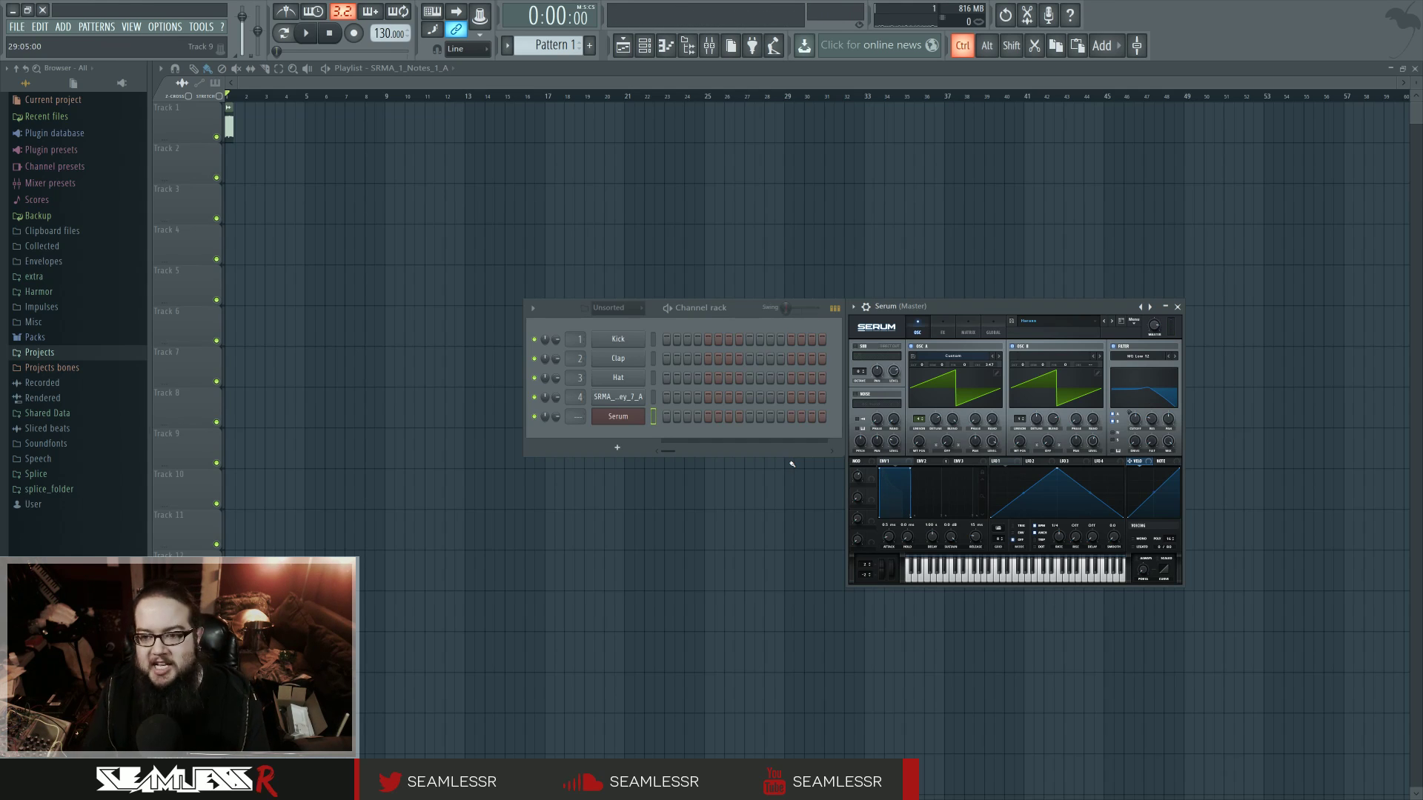
{"action": "left_click", "coordinate": [1111, 323]}
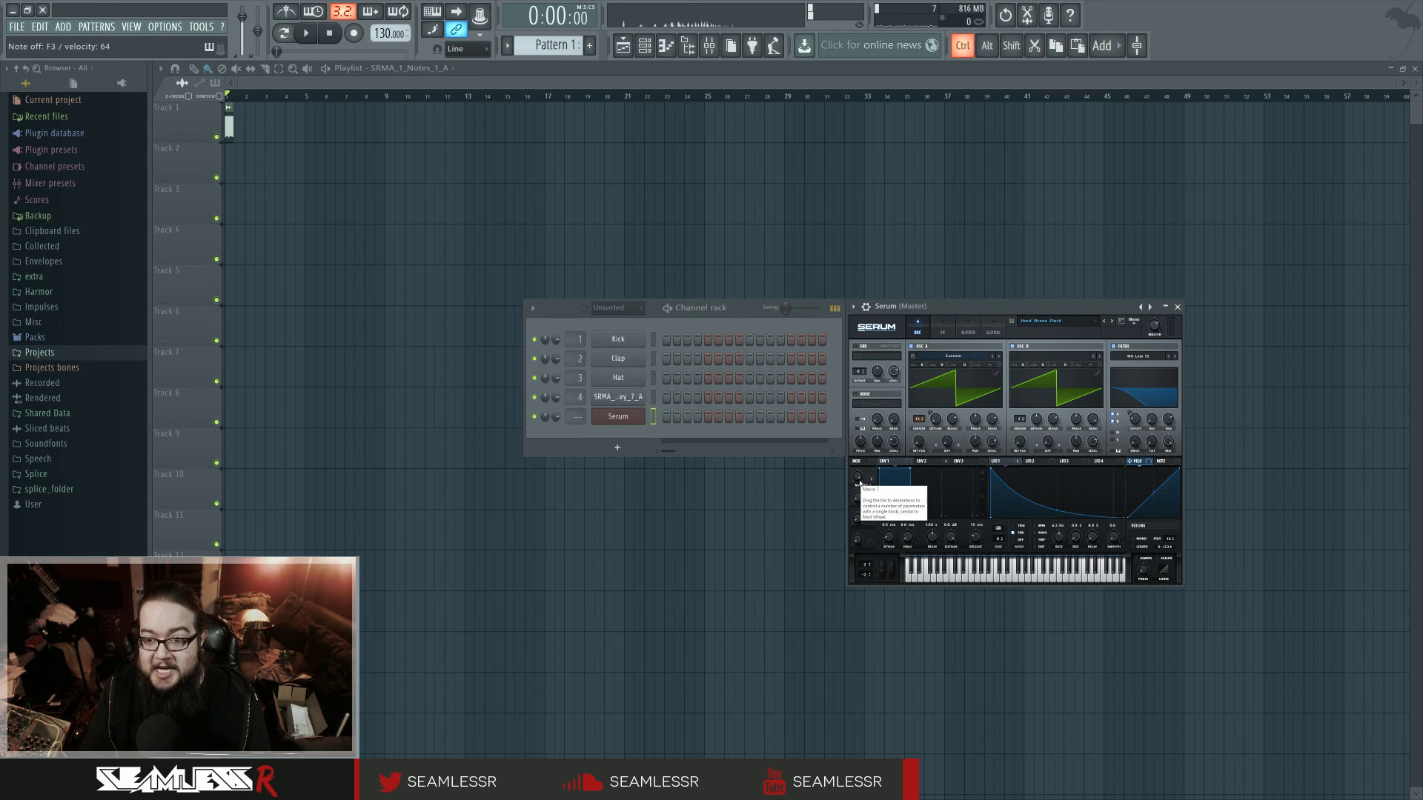
{"action": "left_click_drag", "start_coordinate": [859, 481], "coordinate": [860, 547]}
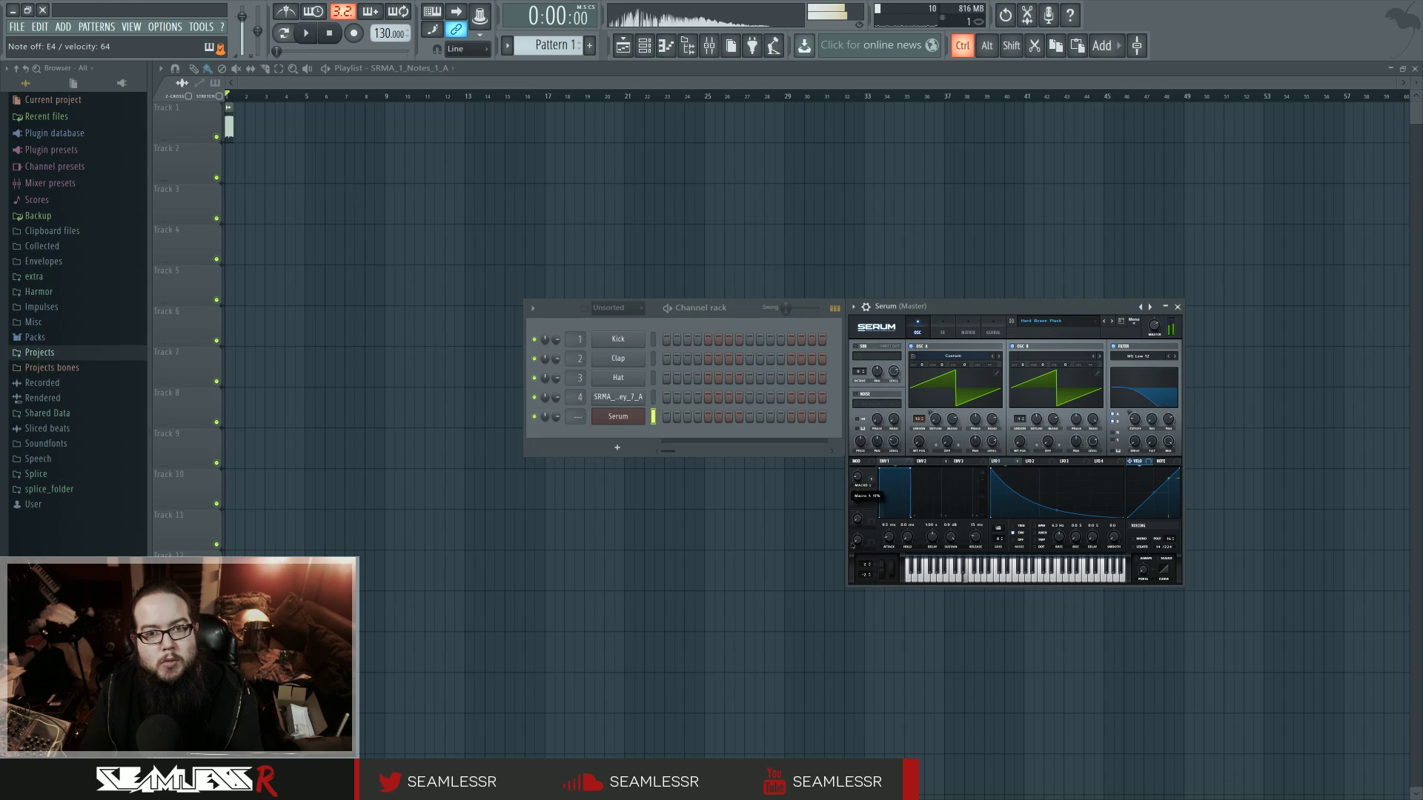
{"action": "left_click_drag", "start_coordinate": [854, 546], "coordinate": [847, 476]}
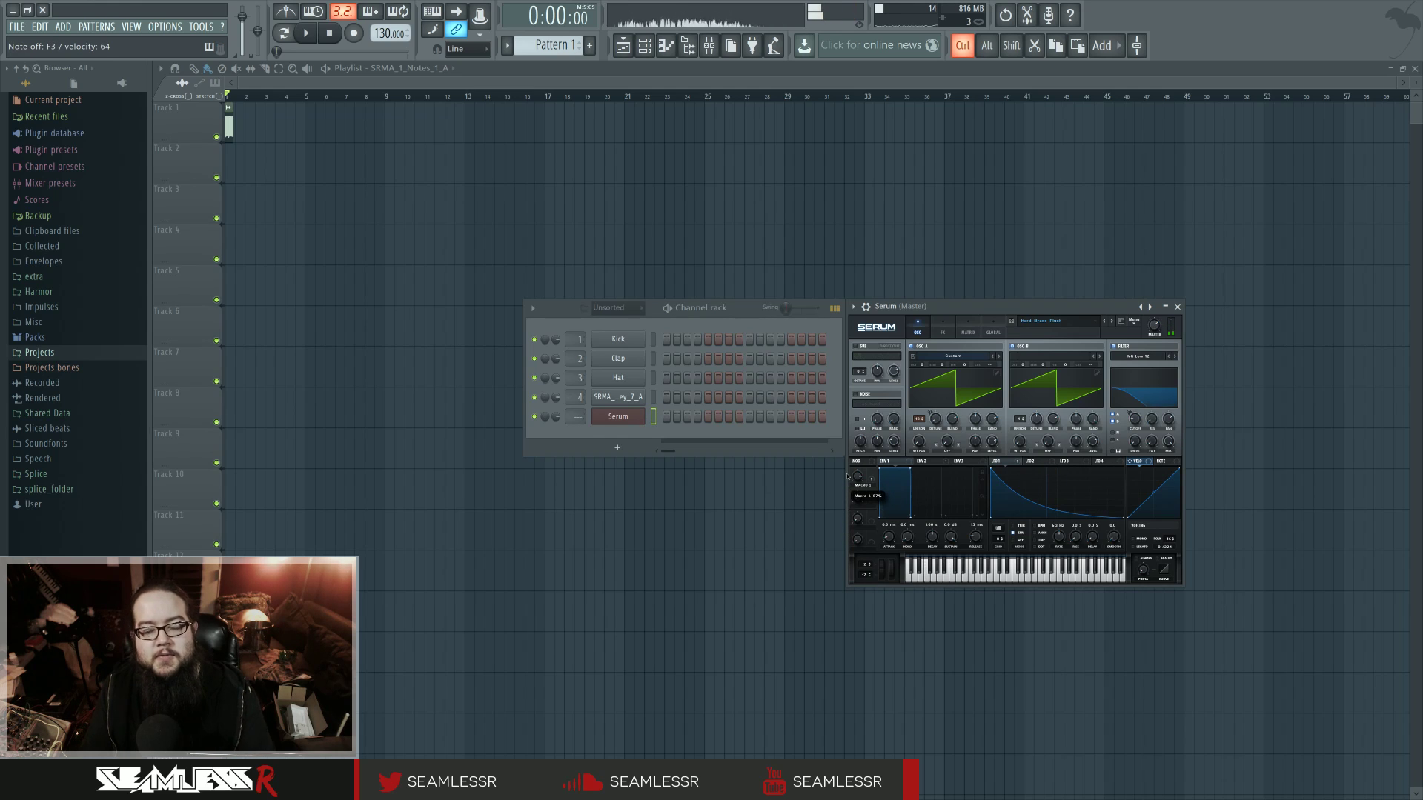
Step: Audition the two presets after Hard Brass Pluck, lowering Macro 1 on each
{"action": "left_click", "coordinate": [1112, 321]}
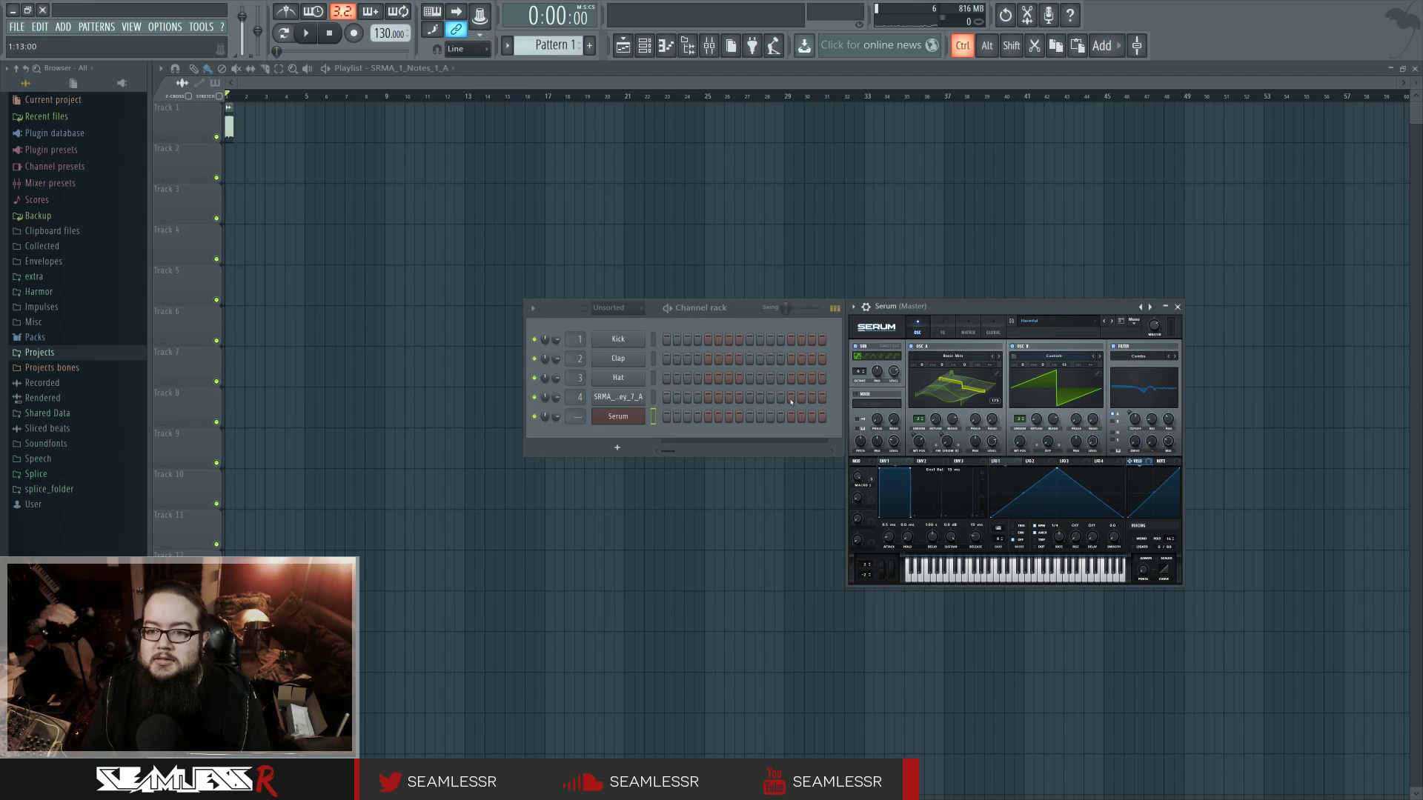
{"action": "left_click_drag", "start_coordinate": [859, 478], "coordinate": [852, 555]}
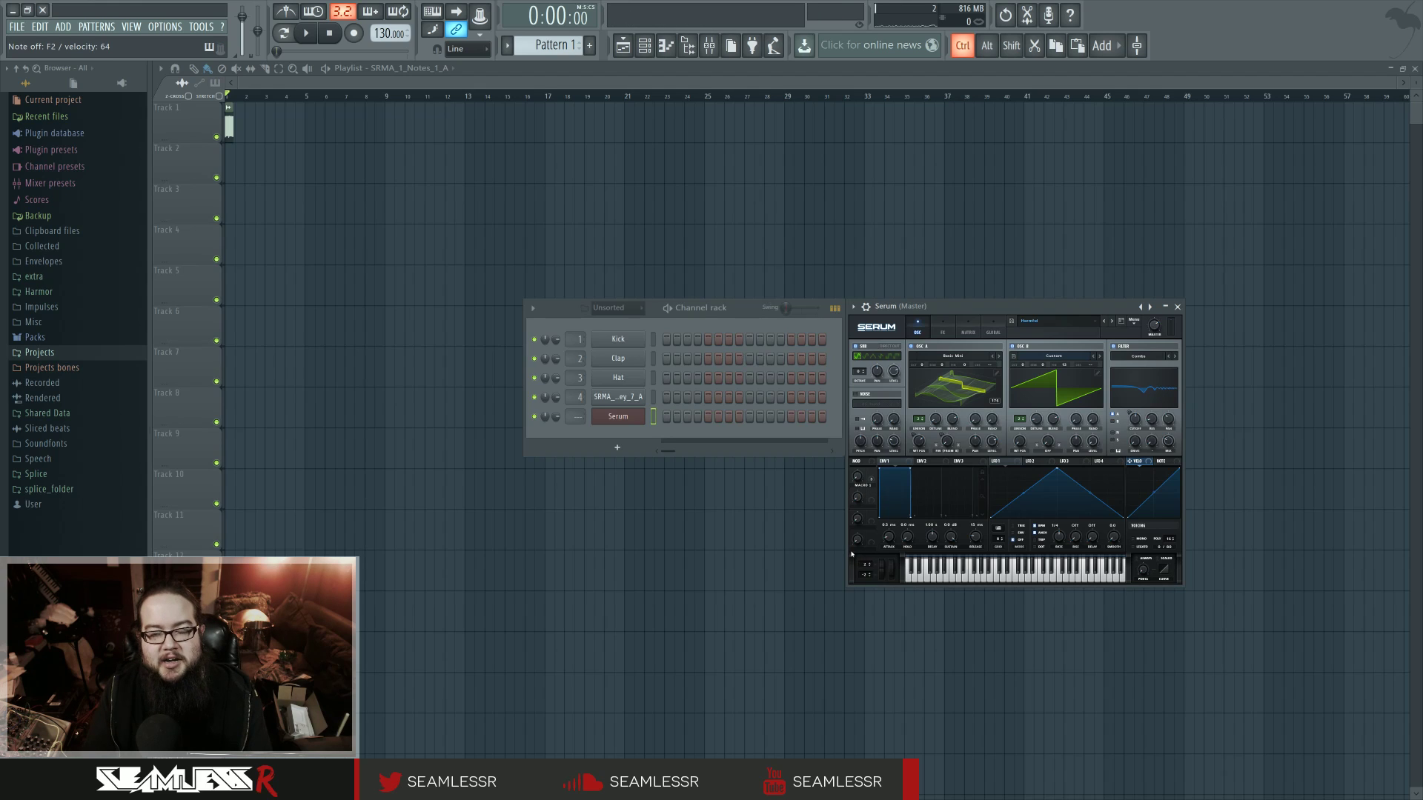
{"action": "left_click", "coordinate": [1112, 324]}
{"action": "left_click_drag", "start_coordinate": [859, 481], "coordinate": [846, 520]}
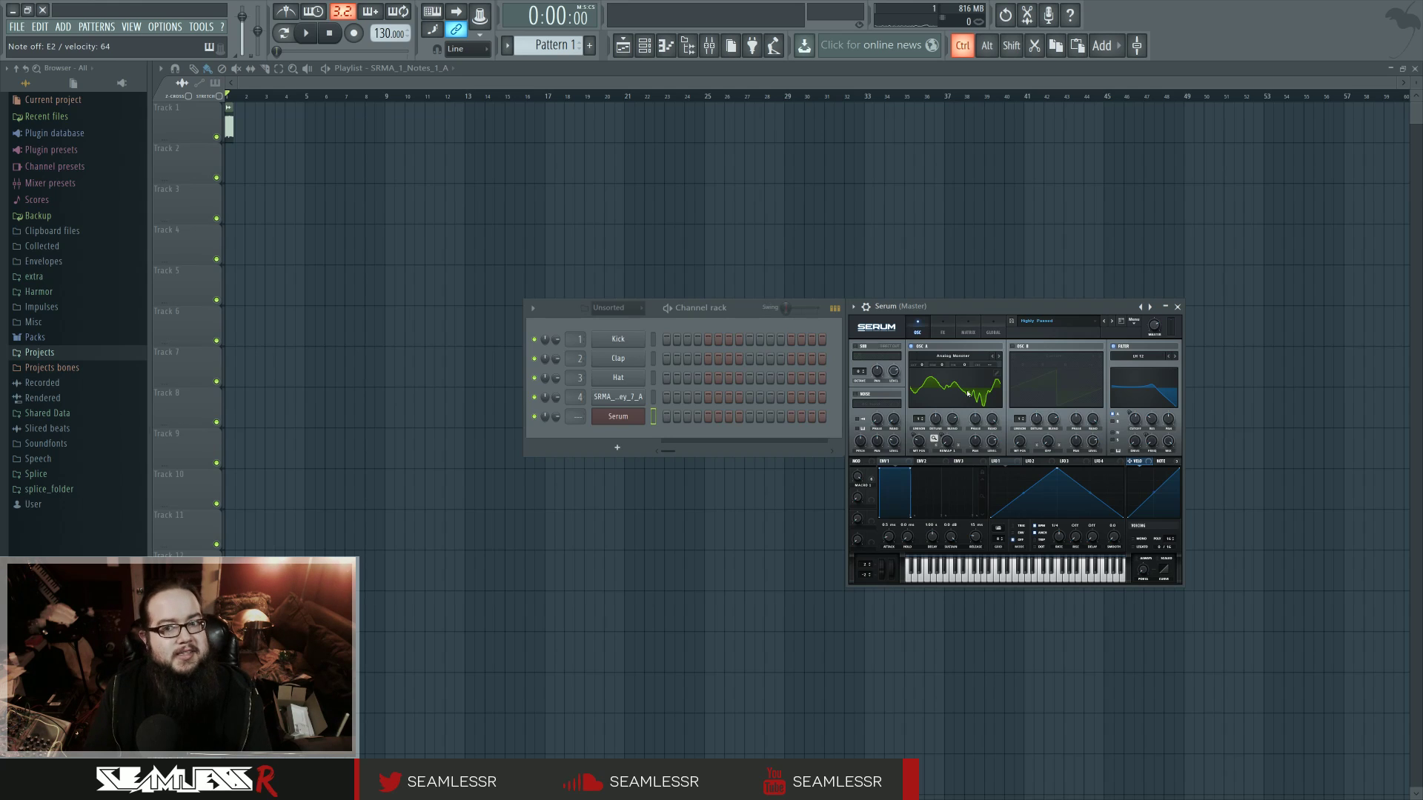
Step: Step through the next three presets of the pack and vary Macro 1 on the last one
{"action": "left_click", "coordinate": [1112, 322]}
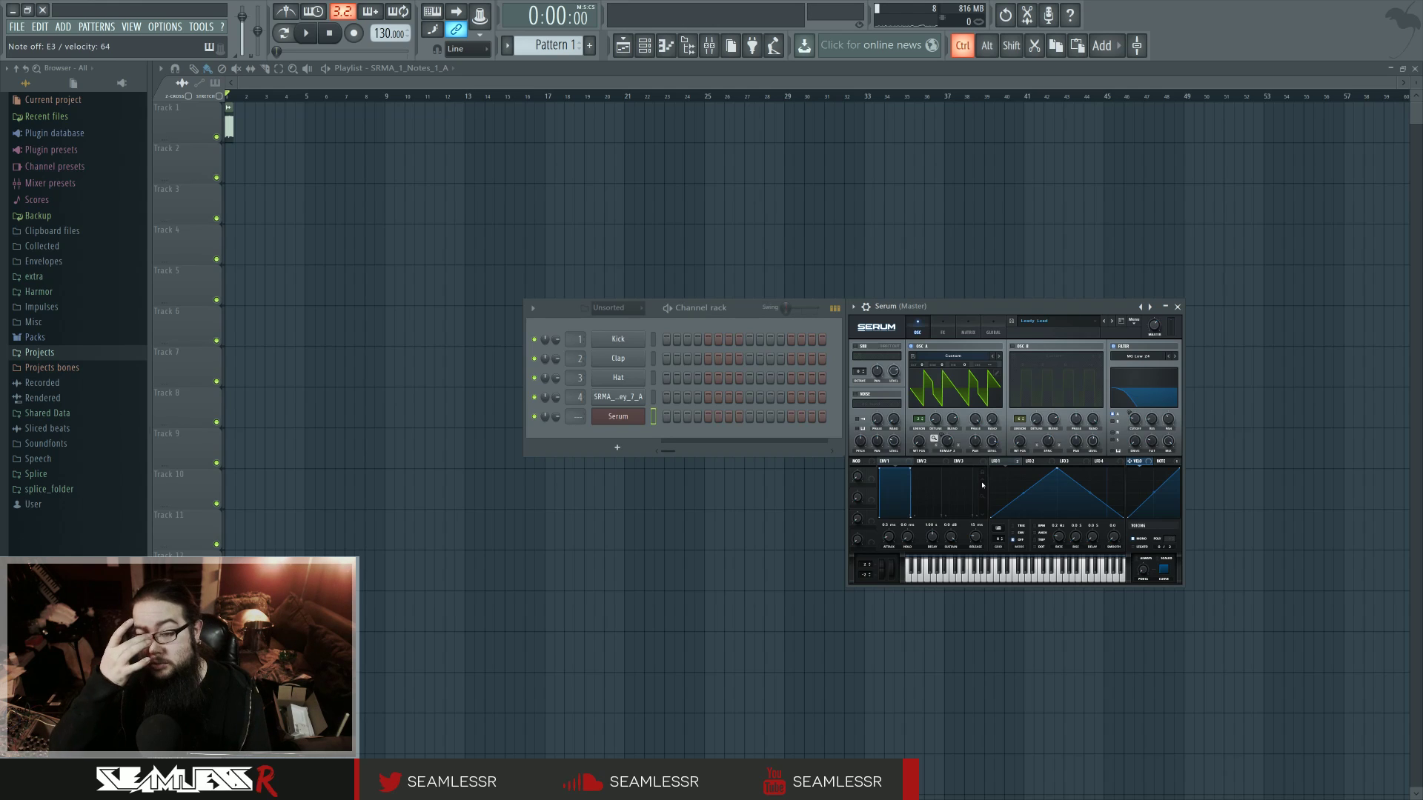
{"action": "left_click", "coordinate": [1111, 322]}
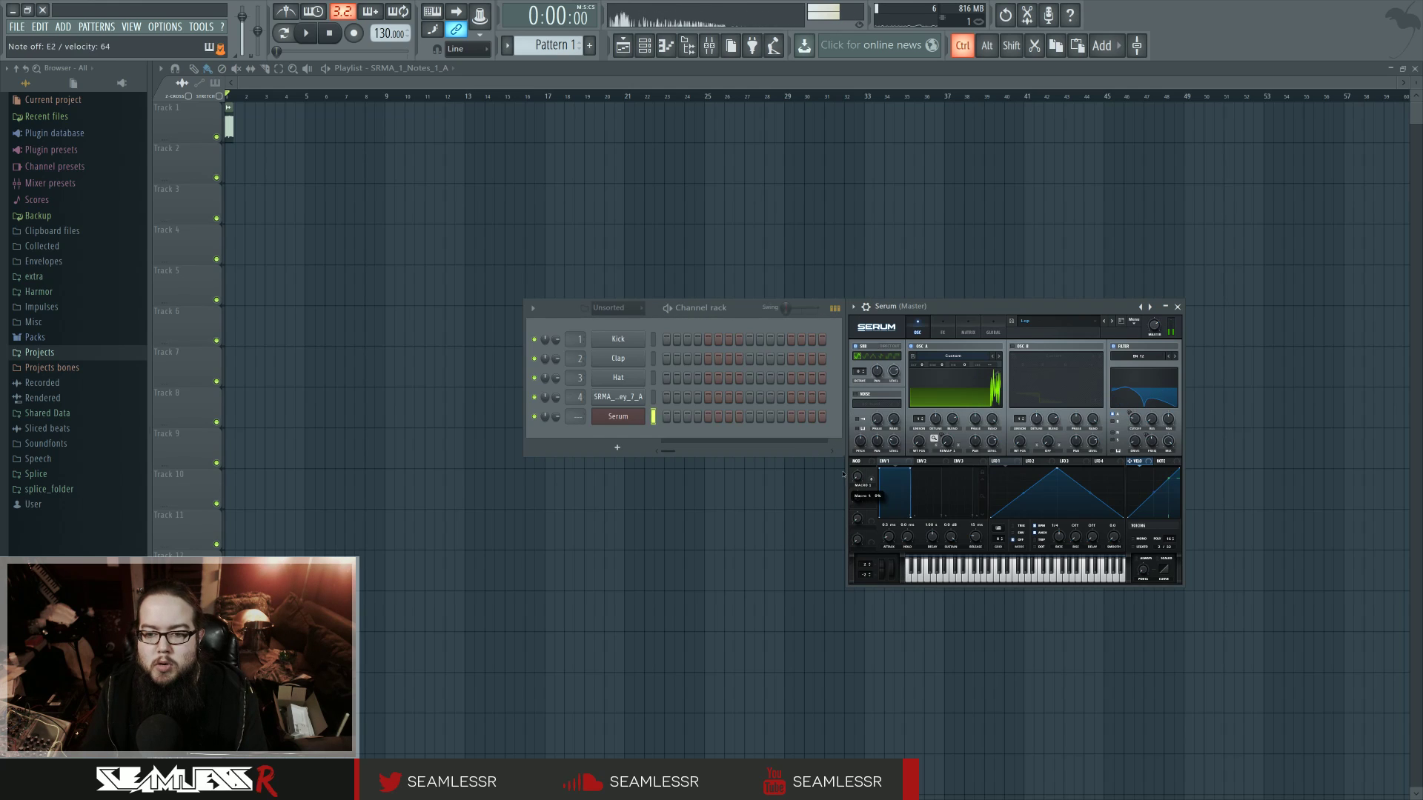
{"action": "left_click", "coordinate": [1113, 323]}
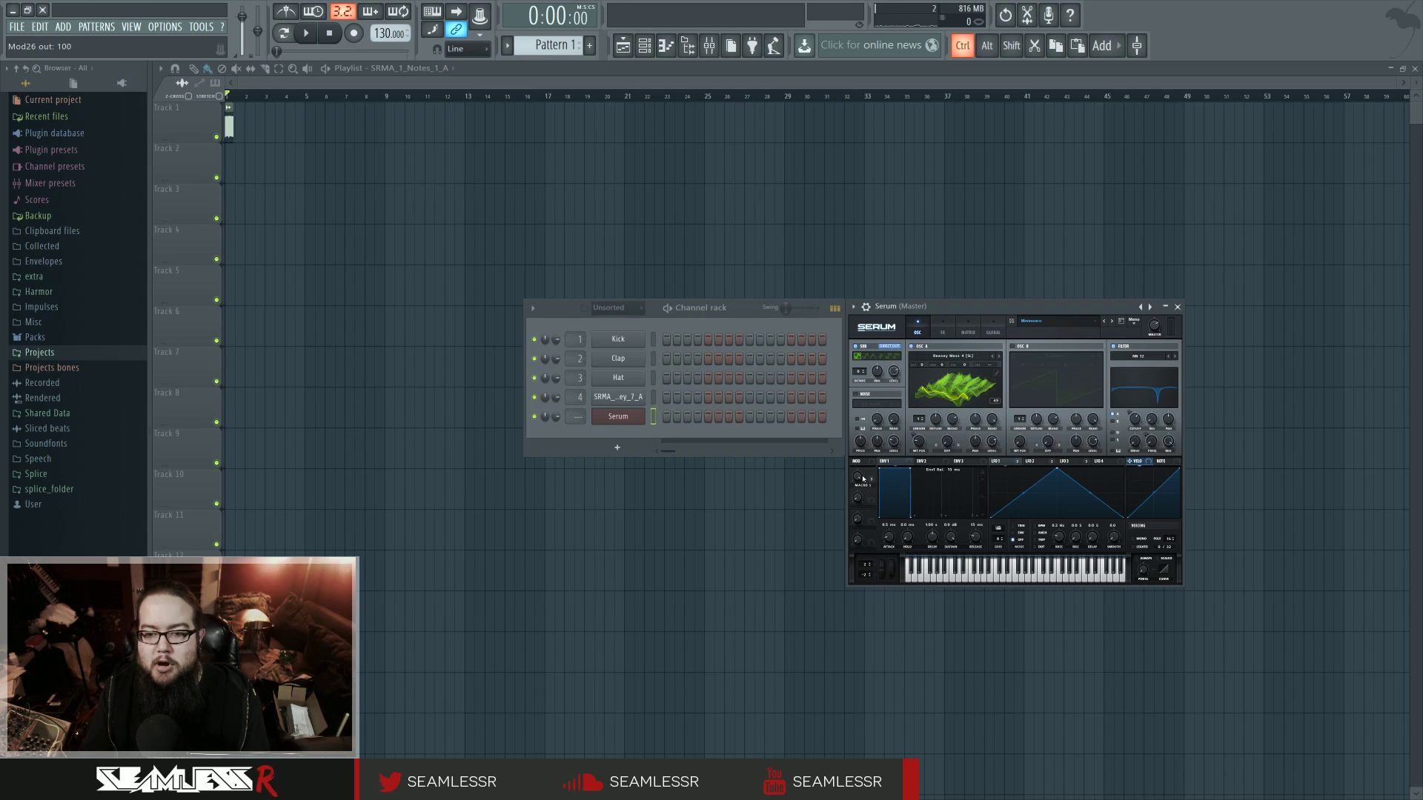
{"action": "left_click_drag", "start_coordinate": [858, 478], "coordinate": [816, 514]}
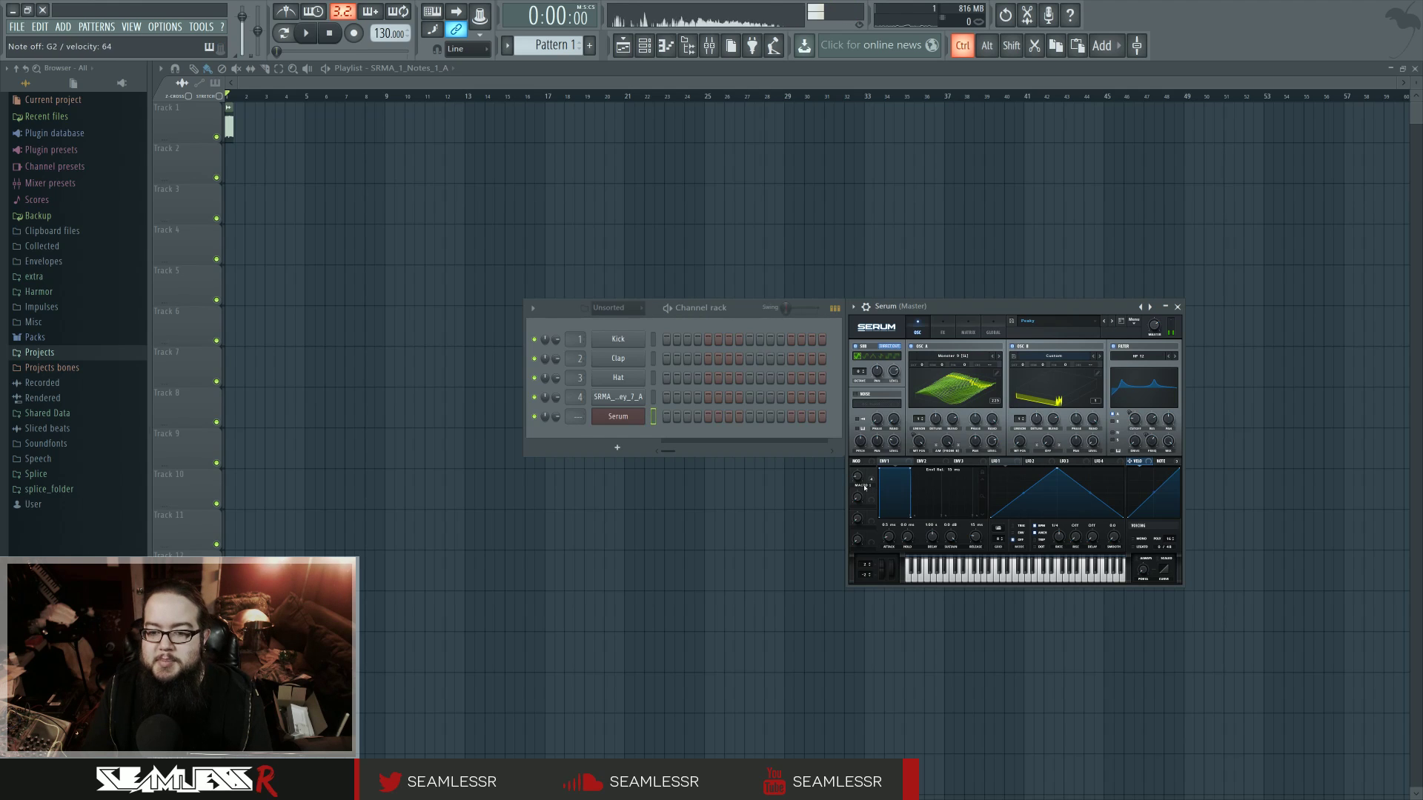
Step: Raise Macro 1 on the current preset, audition the next one with Macro 1 at 0 %, and advance to the following preset
{"action": "left_click_drag", "start_coordinate": [860, 481], "coordinate": [866, 453]}
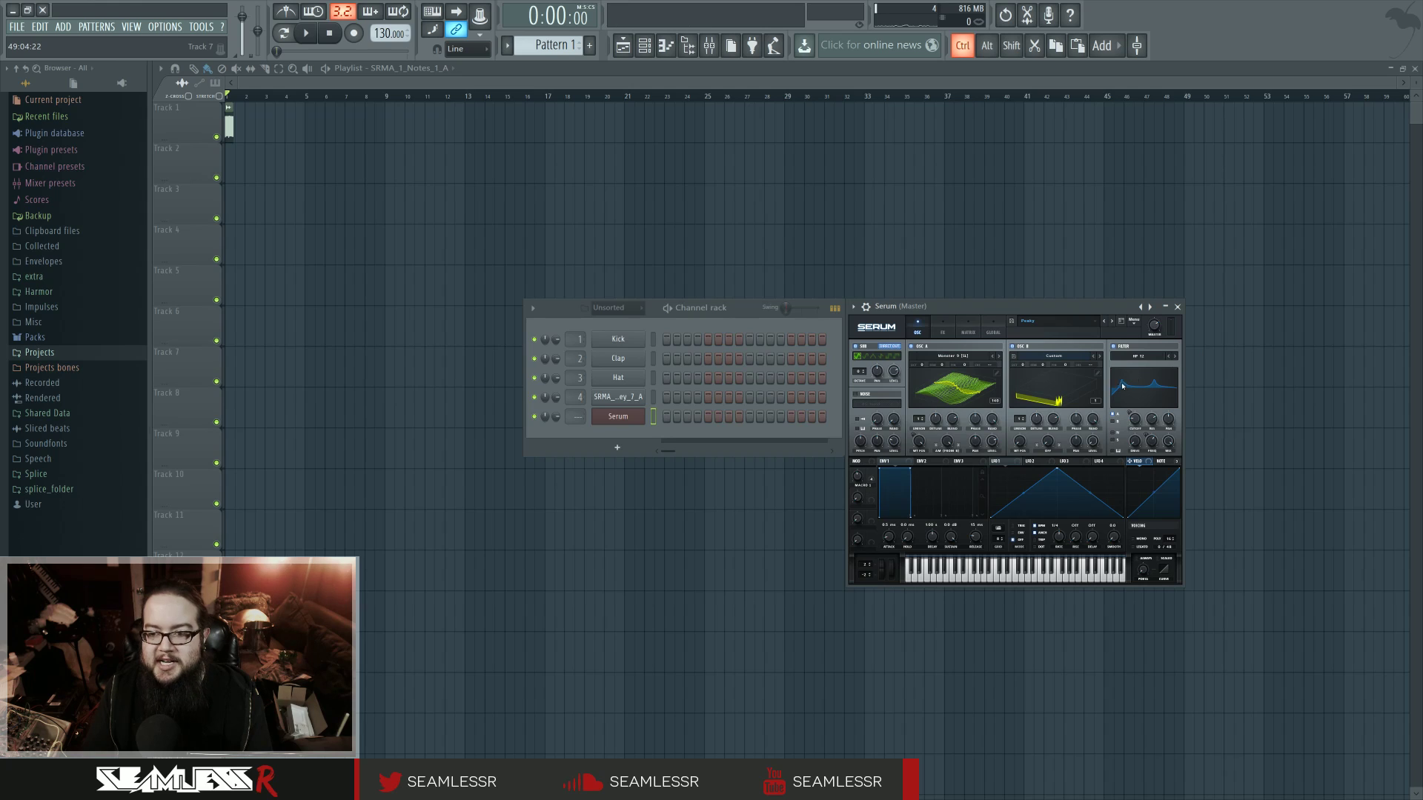
{"action": "left_click", "coordinate": [1111, 323]}
{"action": "left_click_drag", "start_coordinate": [859, 480], "coordinate": [822, 563]}
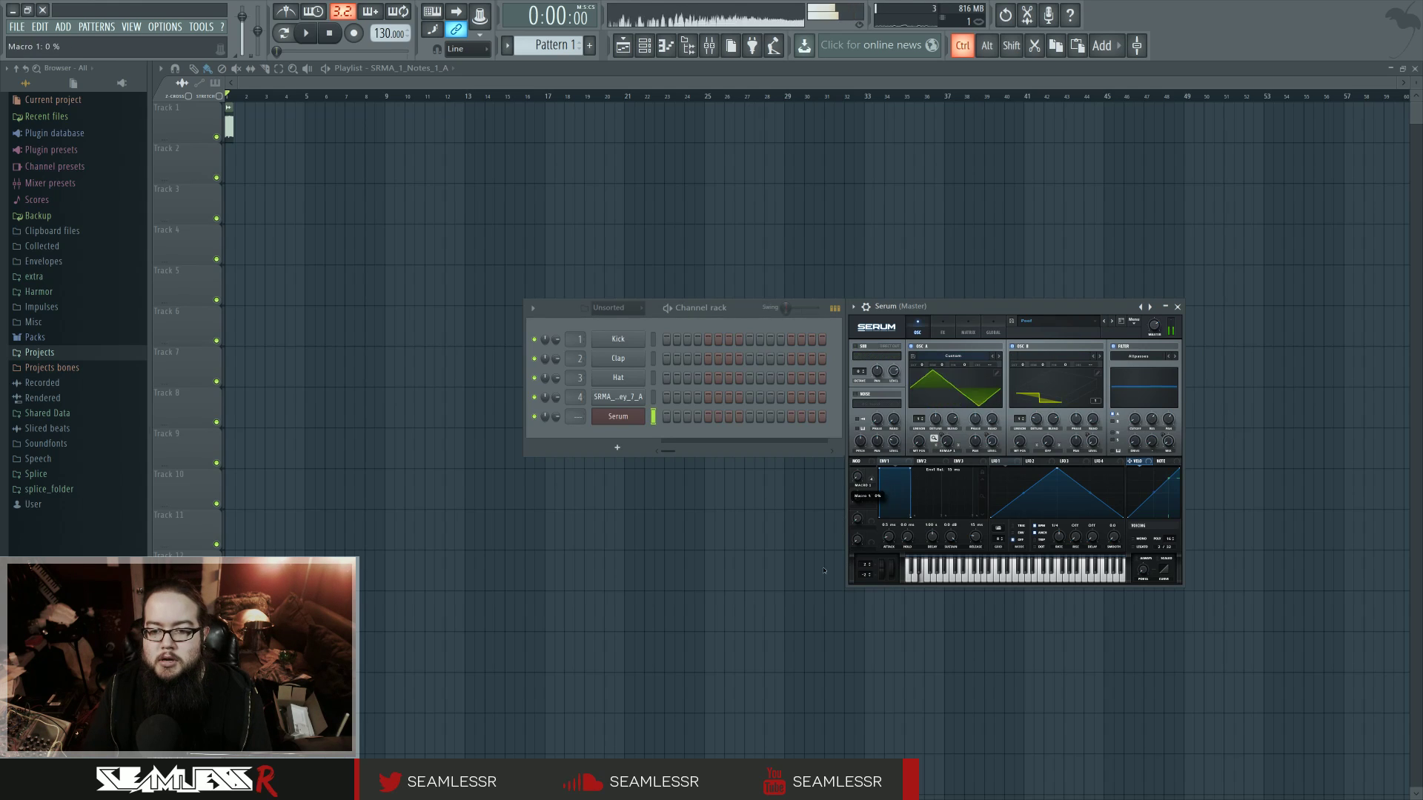
{"action": "left_click", "coordinate": [1111, 322]}
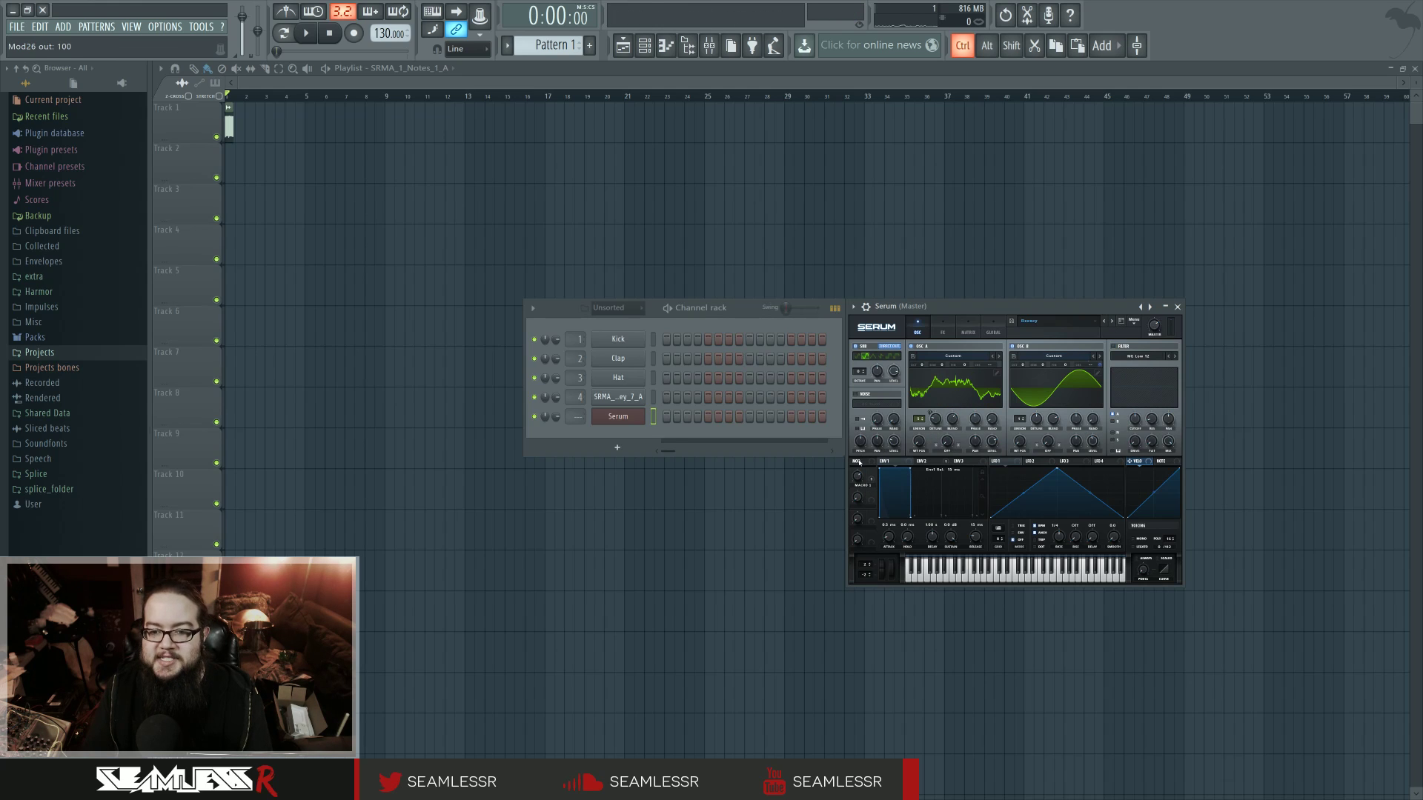
Step: Lower Macro 1 on the current Serum preset, and audition the next preset with Macro 1 raised to 100 %
{"action": "mouse_move", "coordinate": [859, 478]}
{"action": "left_mouse_down"}
{"action": "mouse_move", "coordinate": [846, 500]}
{"action": "mouse_move", "coordinate": [861, 464]}
{"action": "mouse_move", "coordinate": [859, 494]}
{"action": "left_mouse_up"}
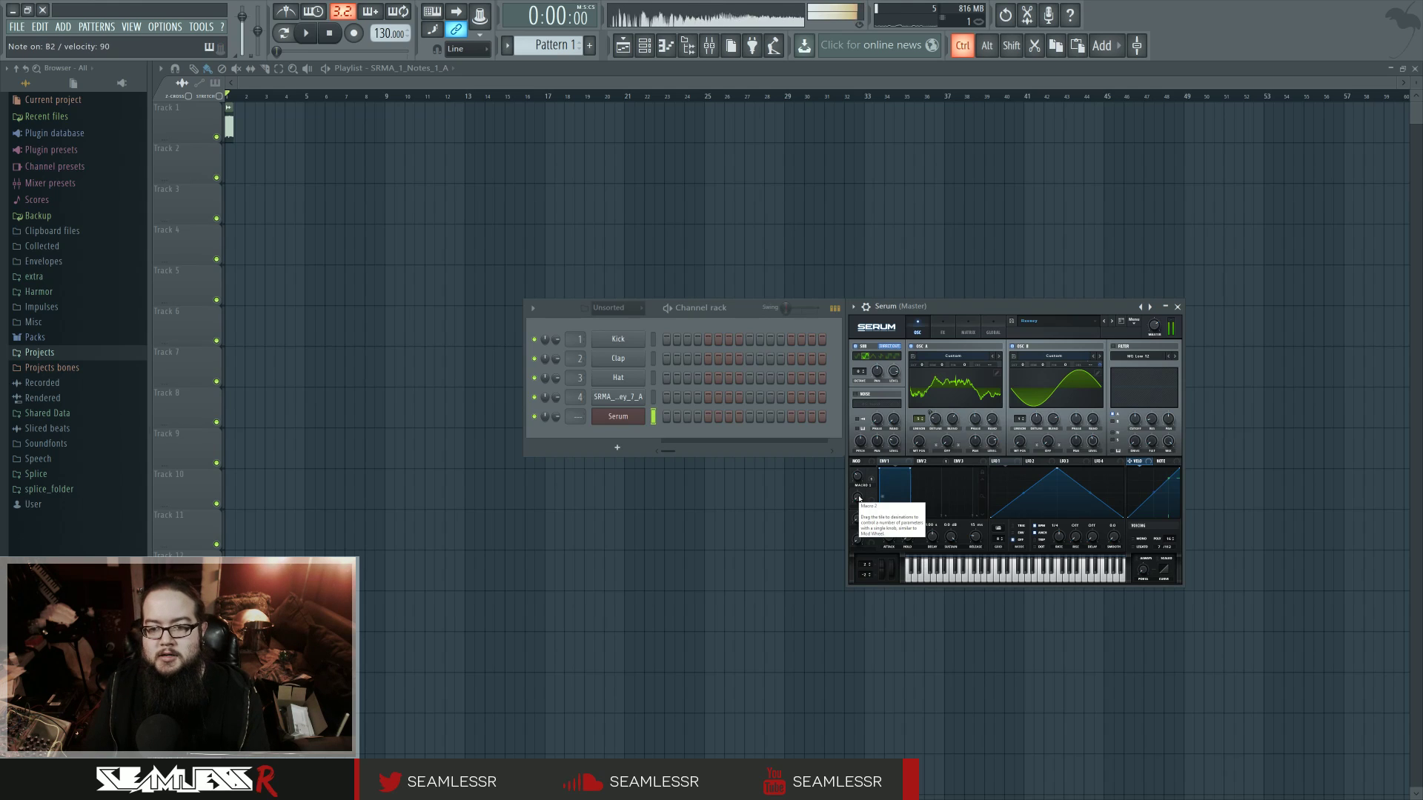
{"action": "left_click", "coordinate": [1112, 324]}
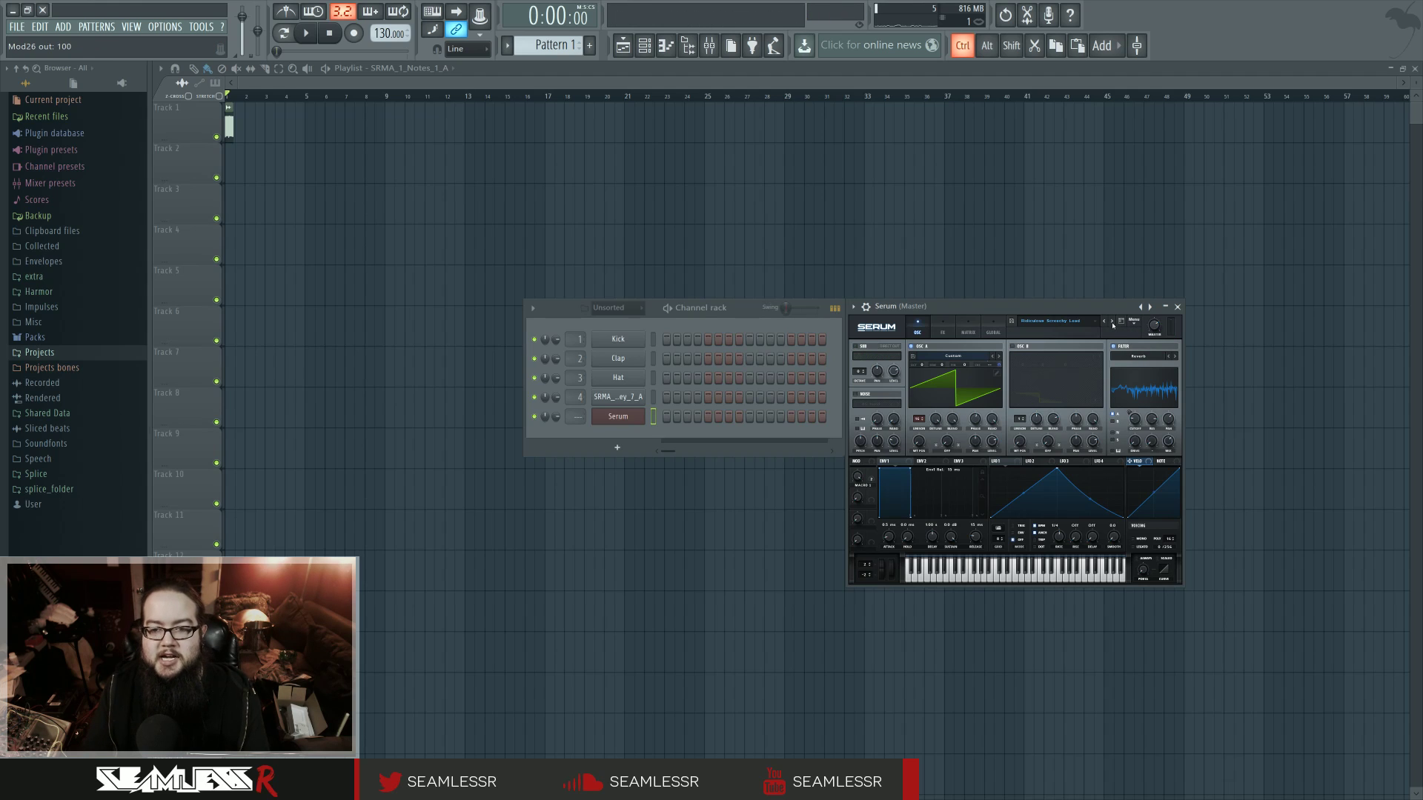
{"action": "left_click", "coordinate": [857, 481]}
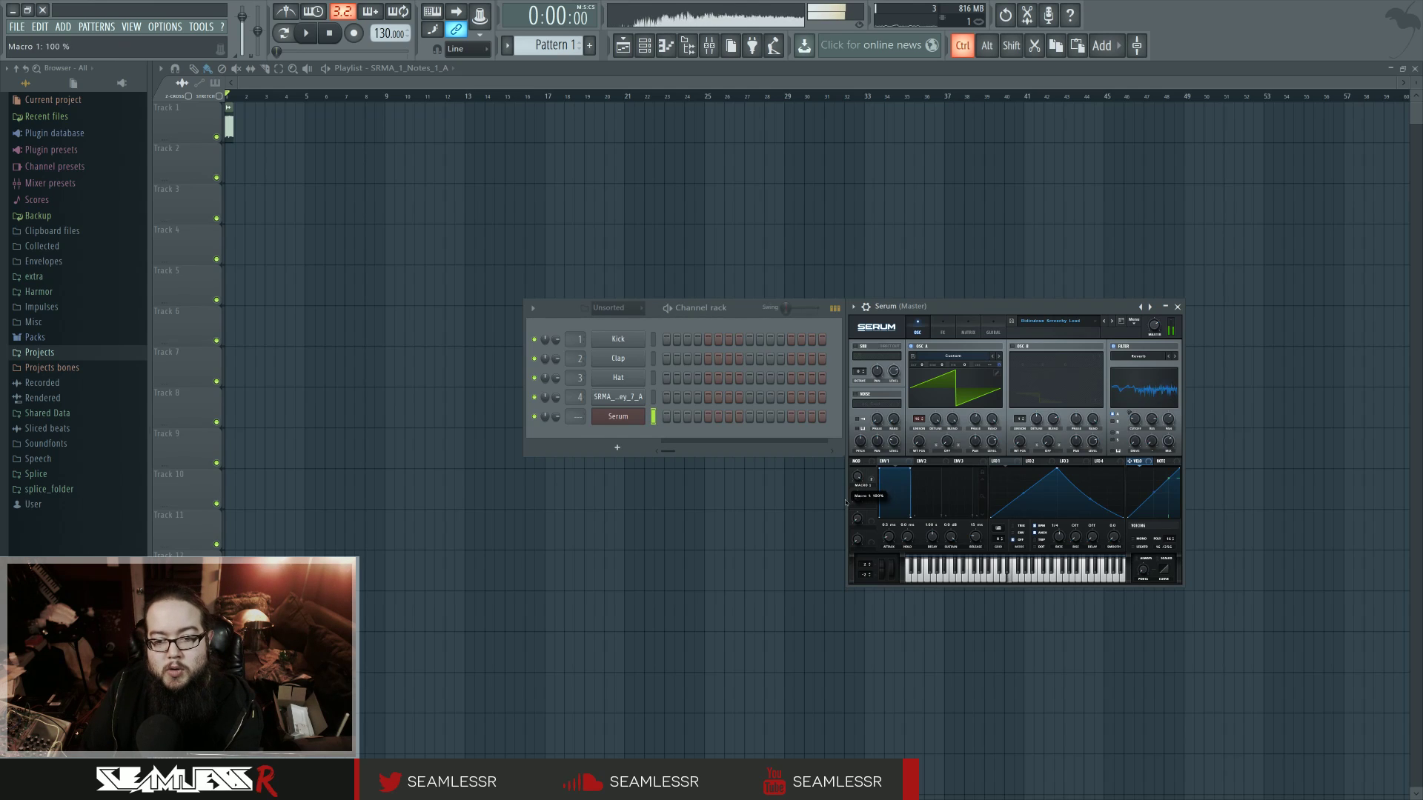
{"action": "left_click_drag", "start_coordinate": [863, 449], "coordinate": [902, 362]}
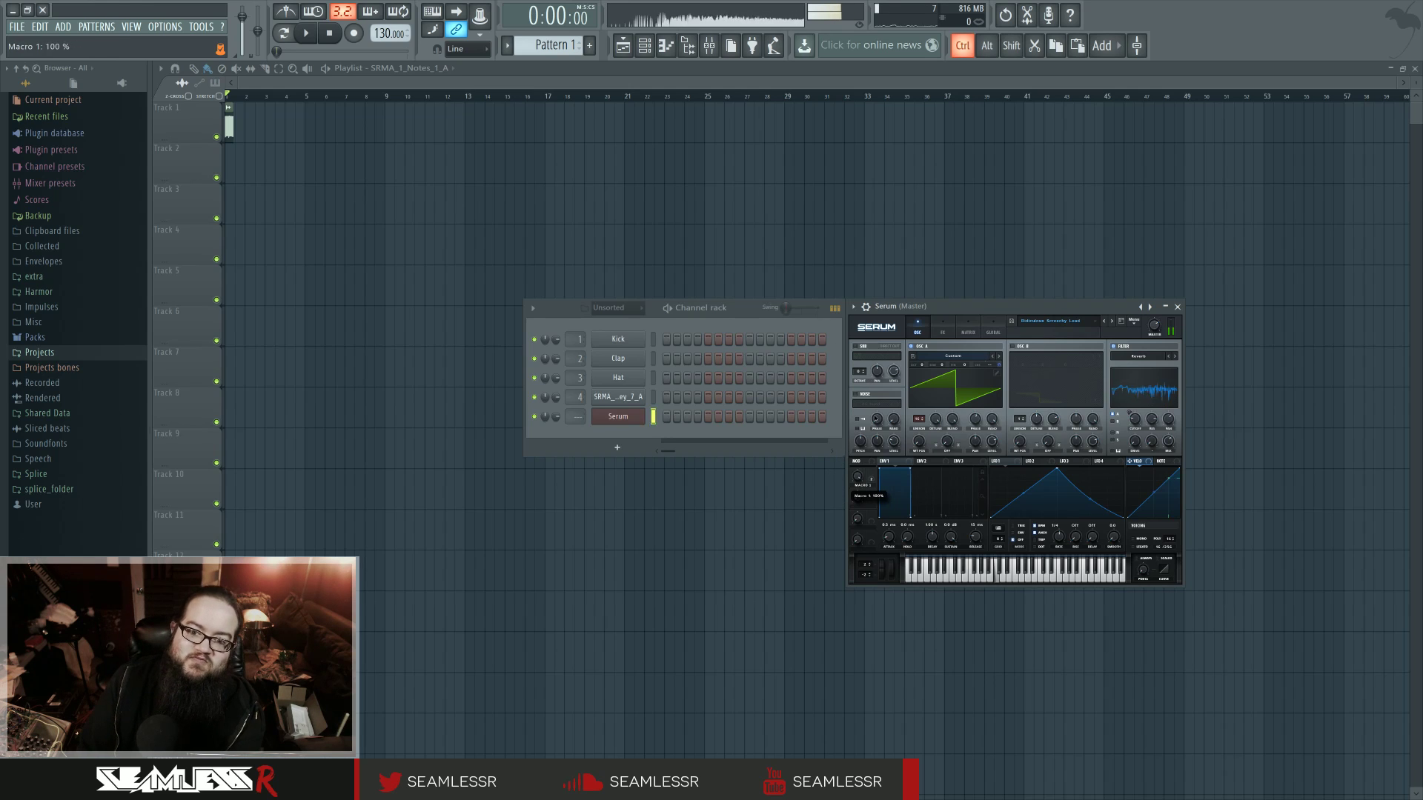
Step: Advance to the following preset and lower its Macro 1, and audition the two presets after it
{"action": "left_click", "coordinate": [1112, 321]}
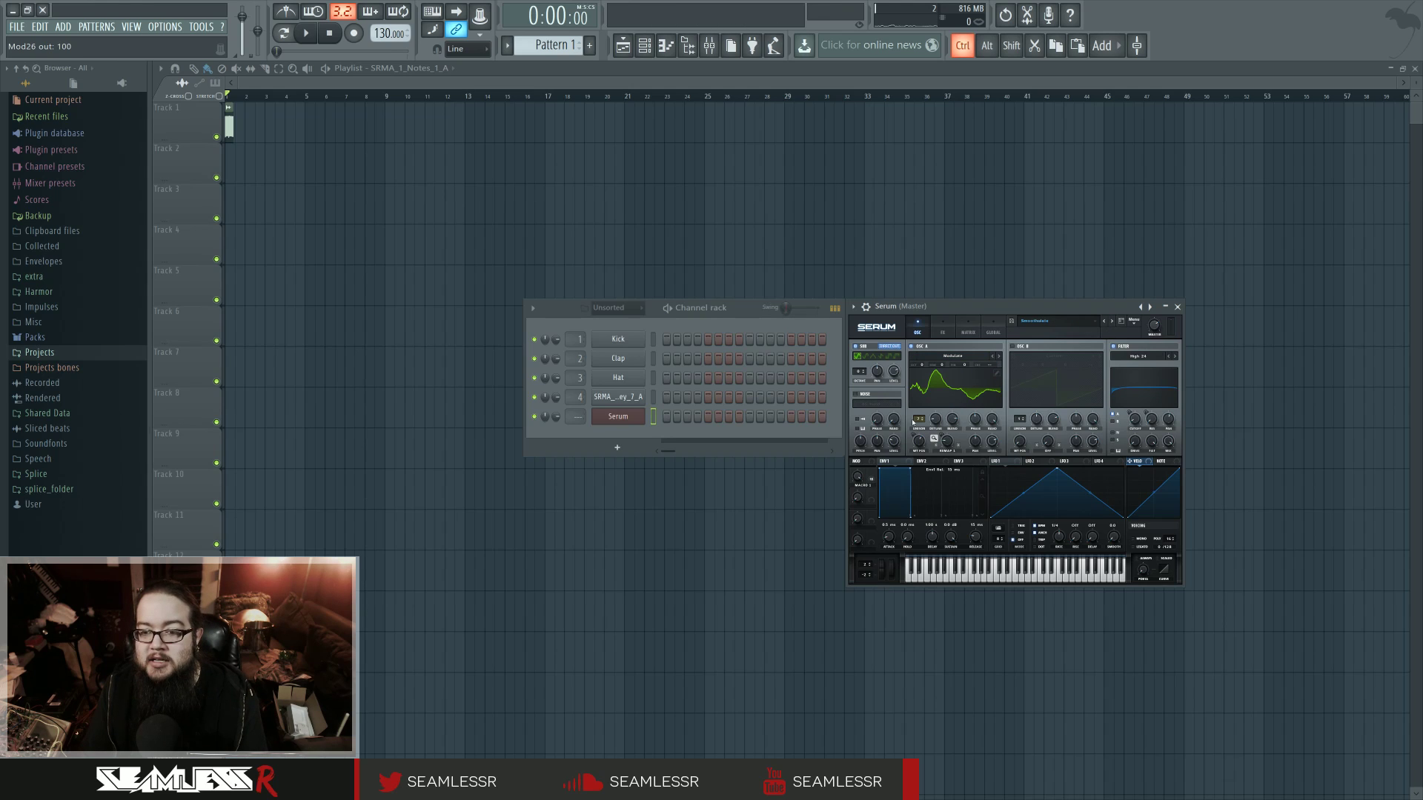
{"action": "left_click_drag", "start_coordinate": [858, 486], "coordinate": [847, 510]}
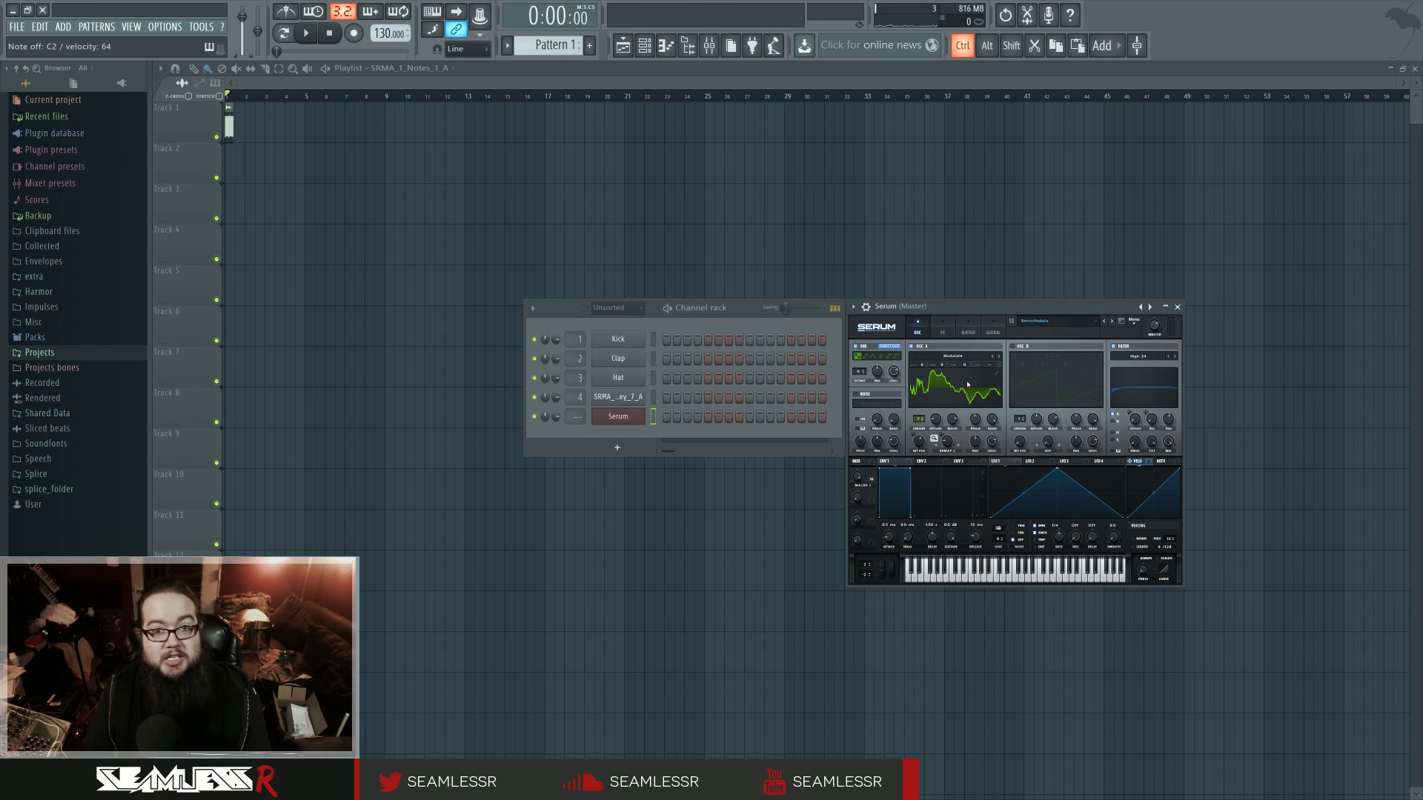
{"action": "left_click", "coordinate": [1112, 321]}
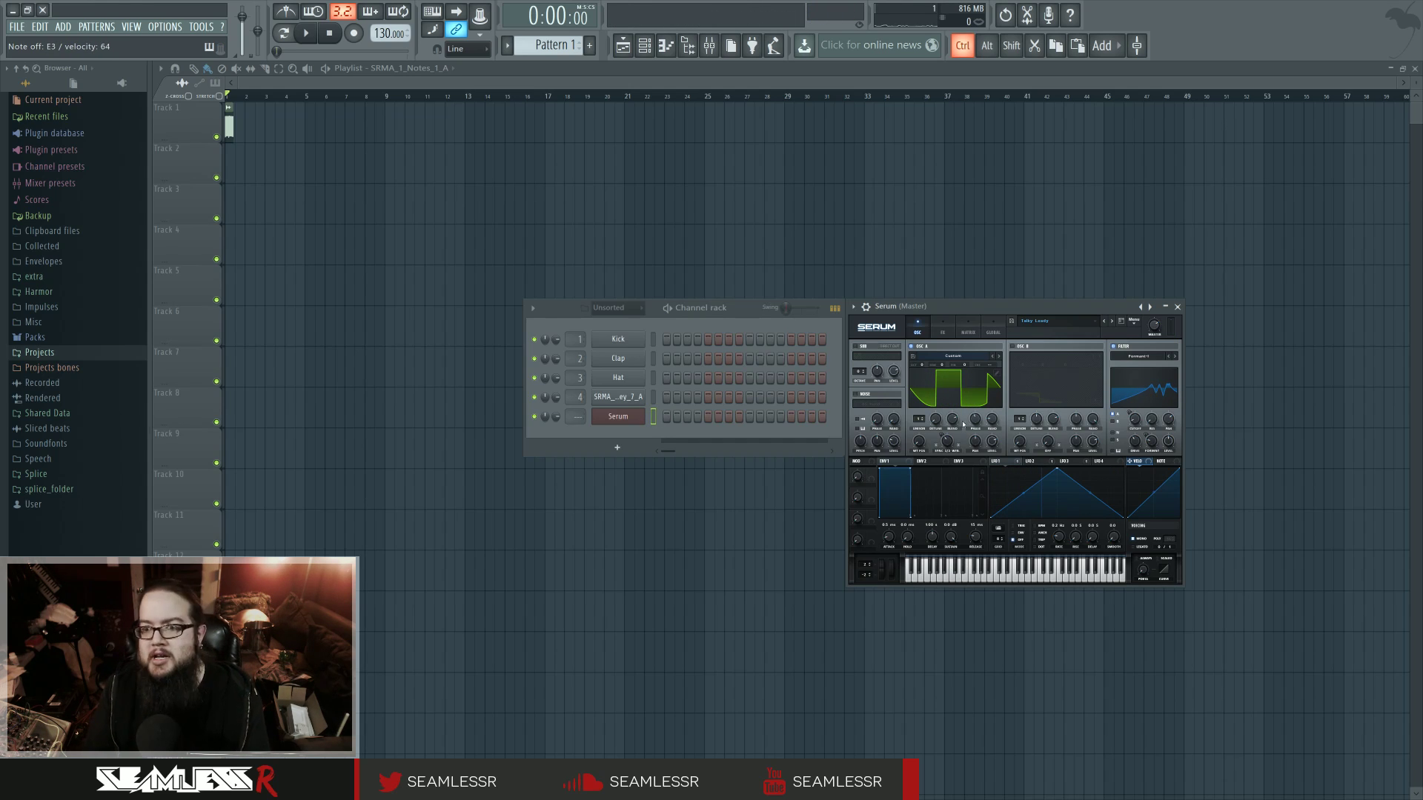
{"action": "left_click", "coordinate": [1113, 322]}
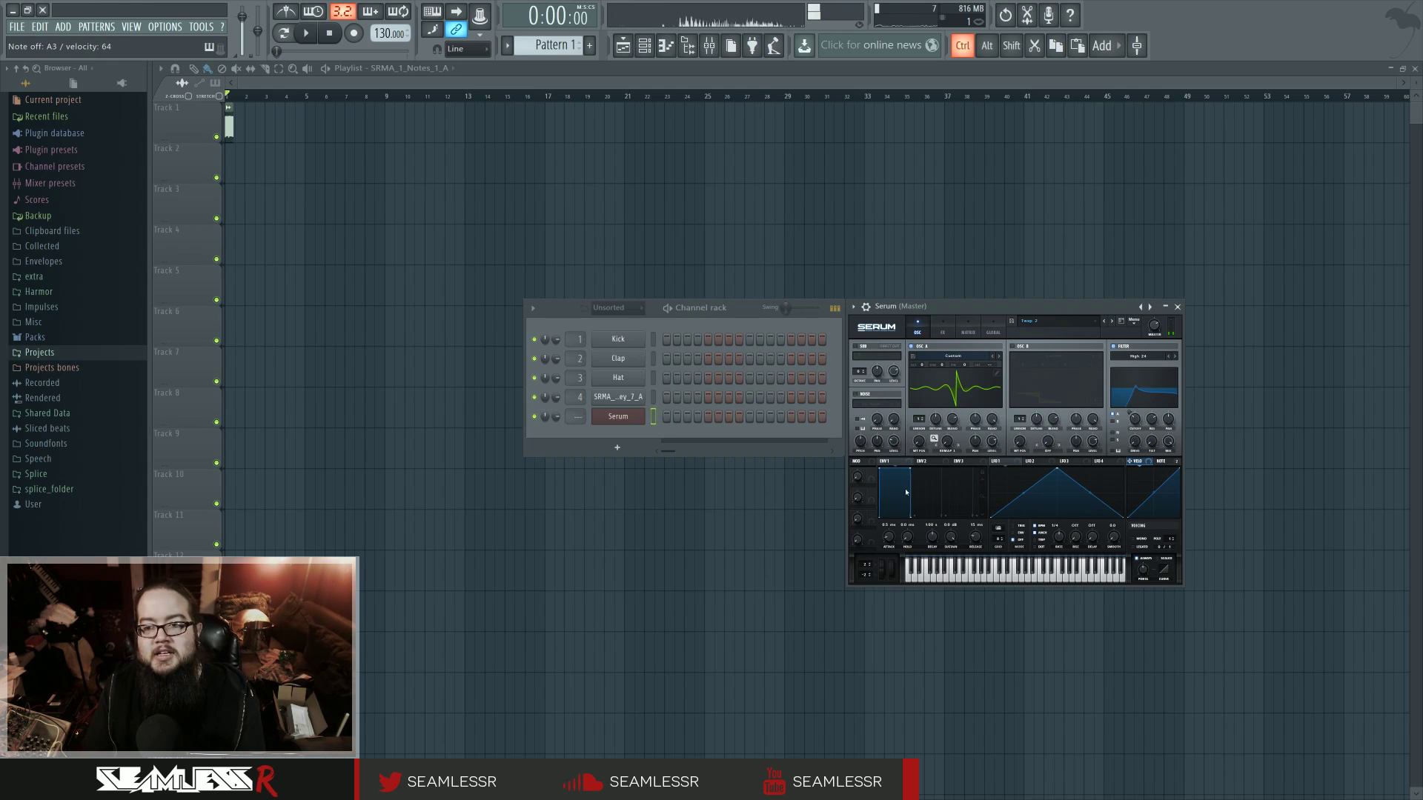
Step: Audition the remaining bass presets of the pack one by one, varying Macro 1 on each
{"action": "left_click", "coordinate": [1113, 321]}
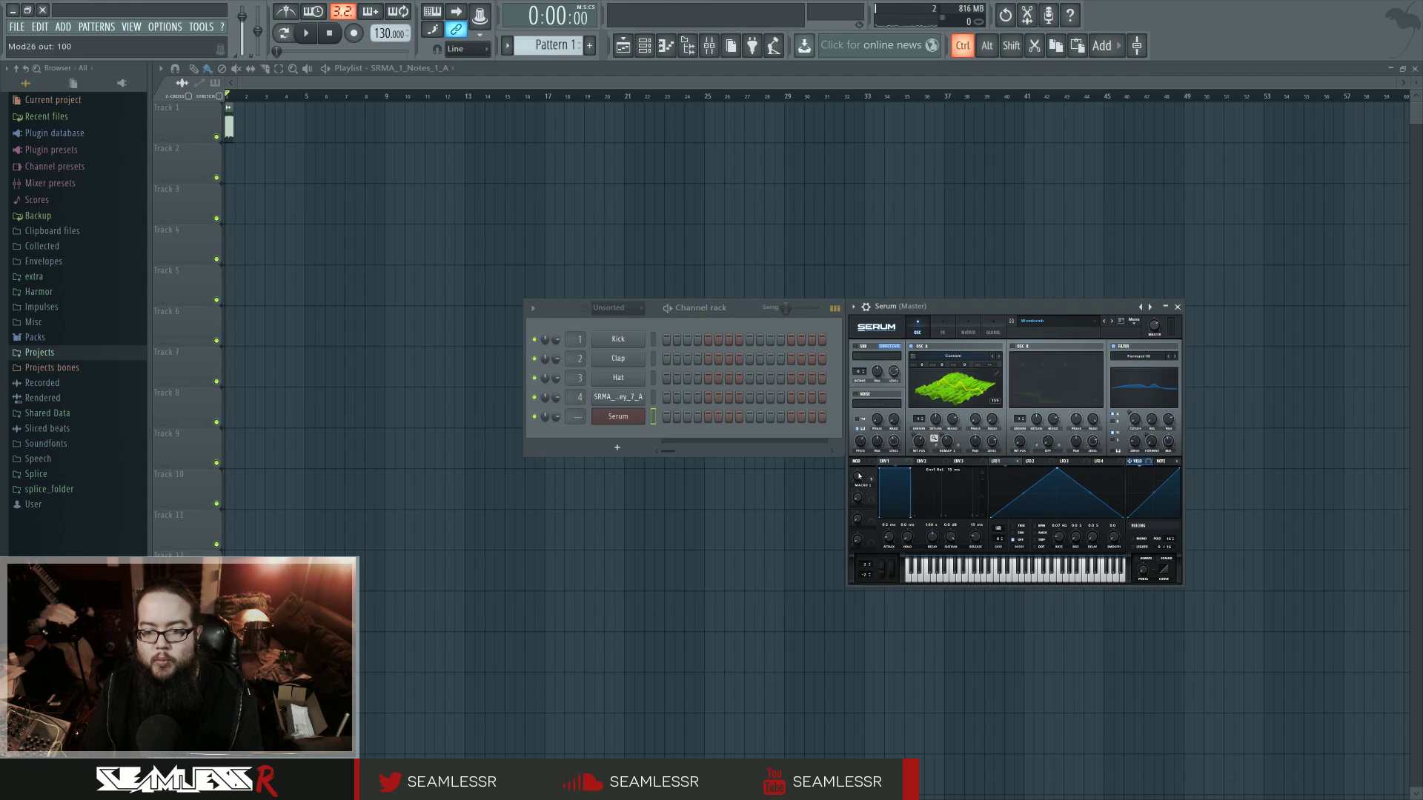
{"action": "mouse_move", "coordinate": [860, 482]}
{"action": "left_mouse_down"}
{"action": "mouse_move", "coordinate": [832, 530]}
{"action": "mouse_move", "coordinate": [849, 460]}
{"action": "left_mouse_up"}
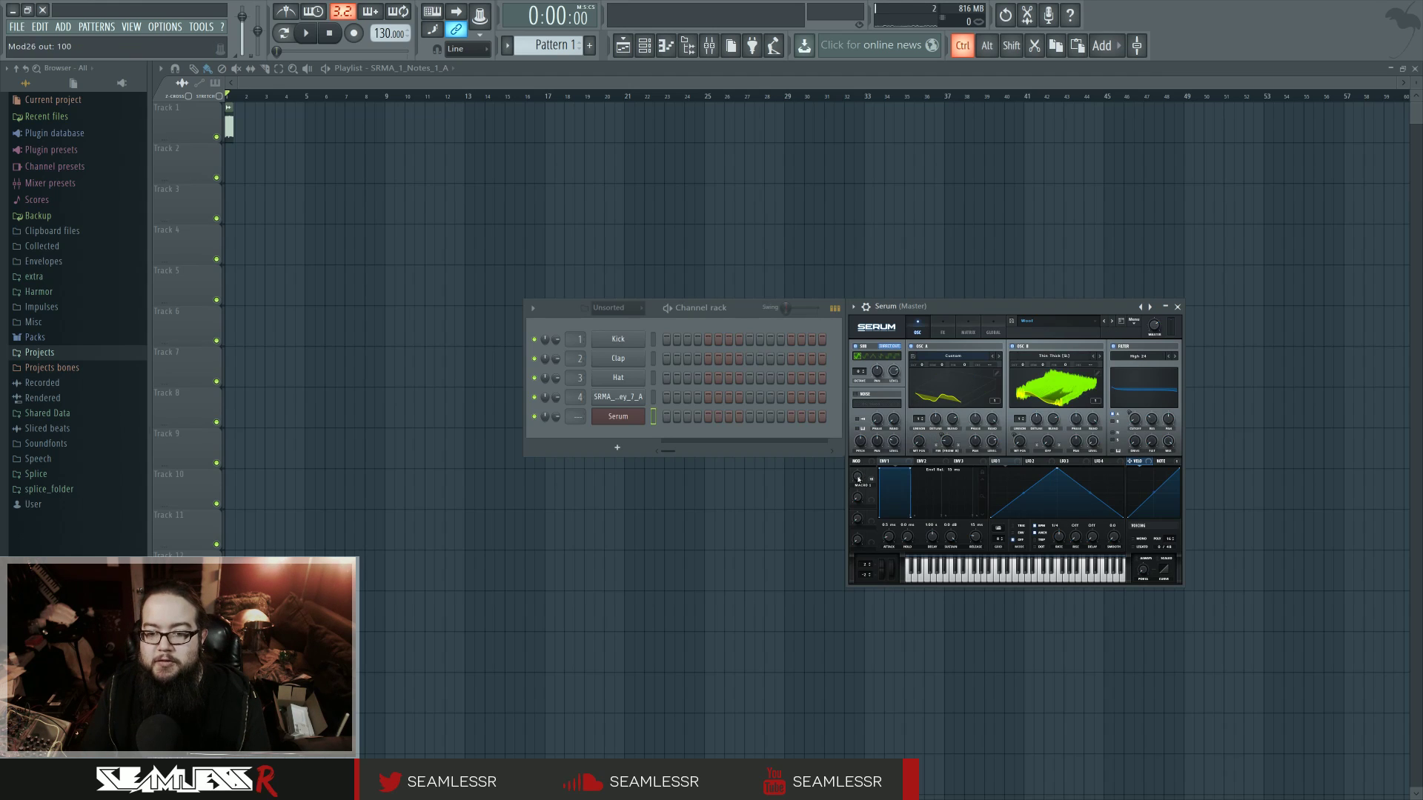
{"action": "left_click_drag", "start_coordinate": [859, 479], "coordinate": [841, 503]}
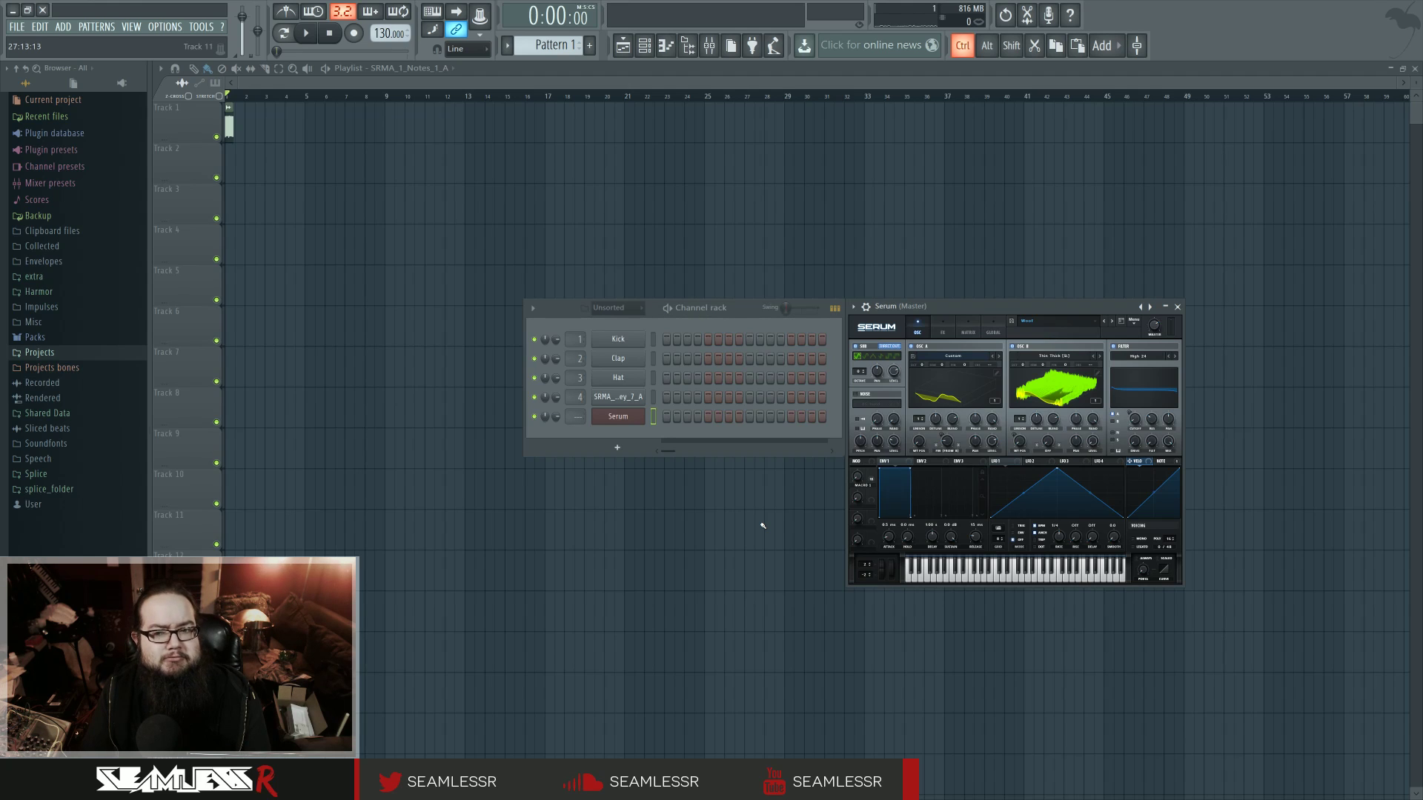
{"action": "left_click", "coordinate": [1112, 322]}
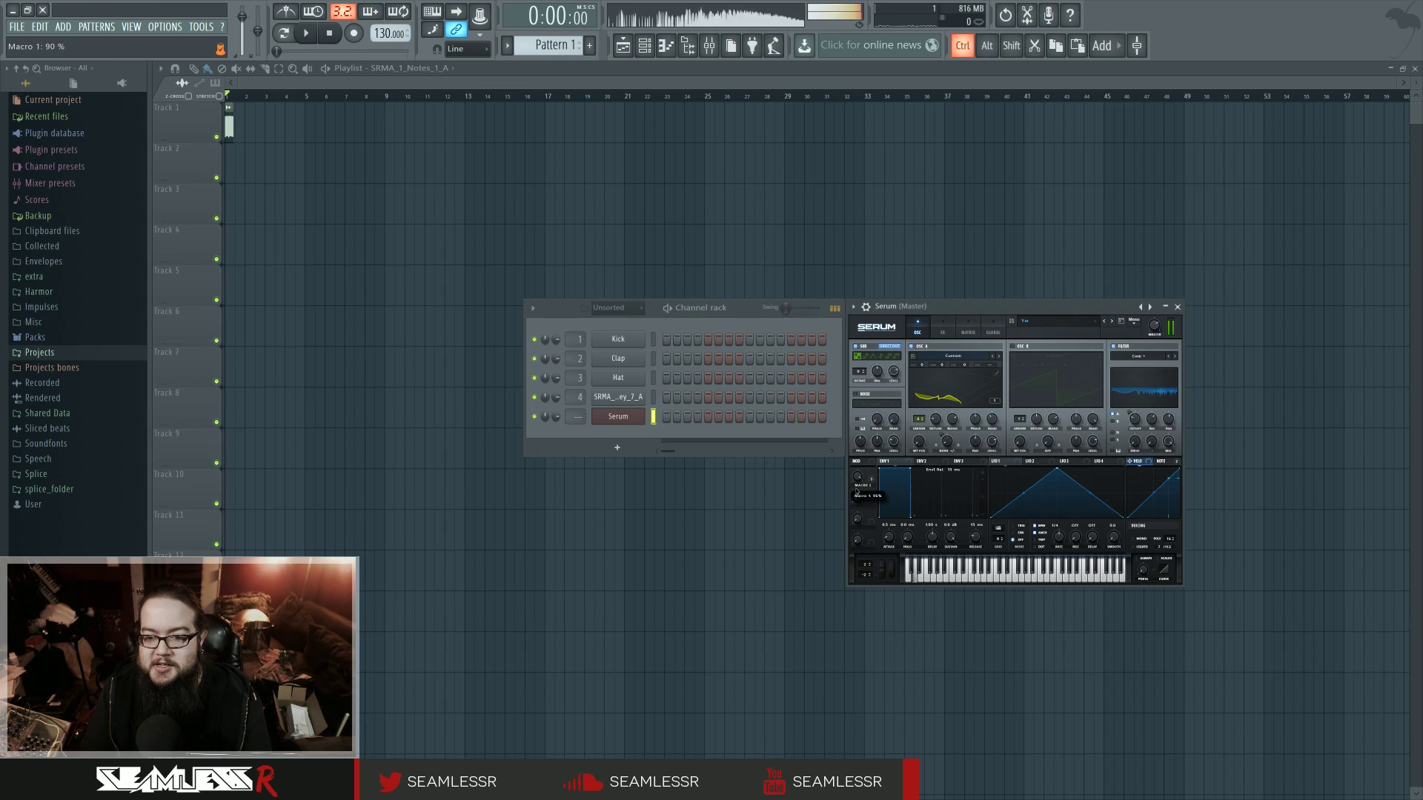
{"action": "left_click_drag", "start_coordinate": [857, 478], "coordinate": [826, 499]}
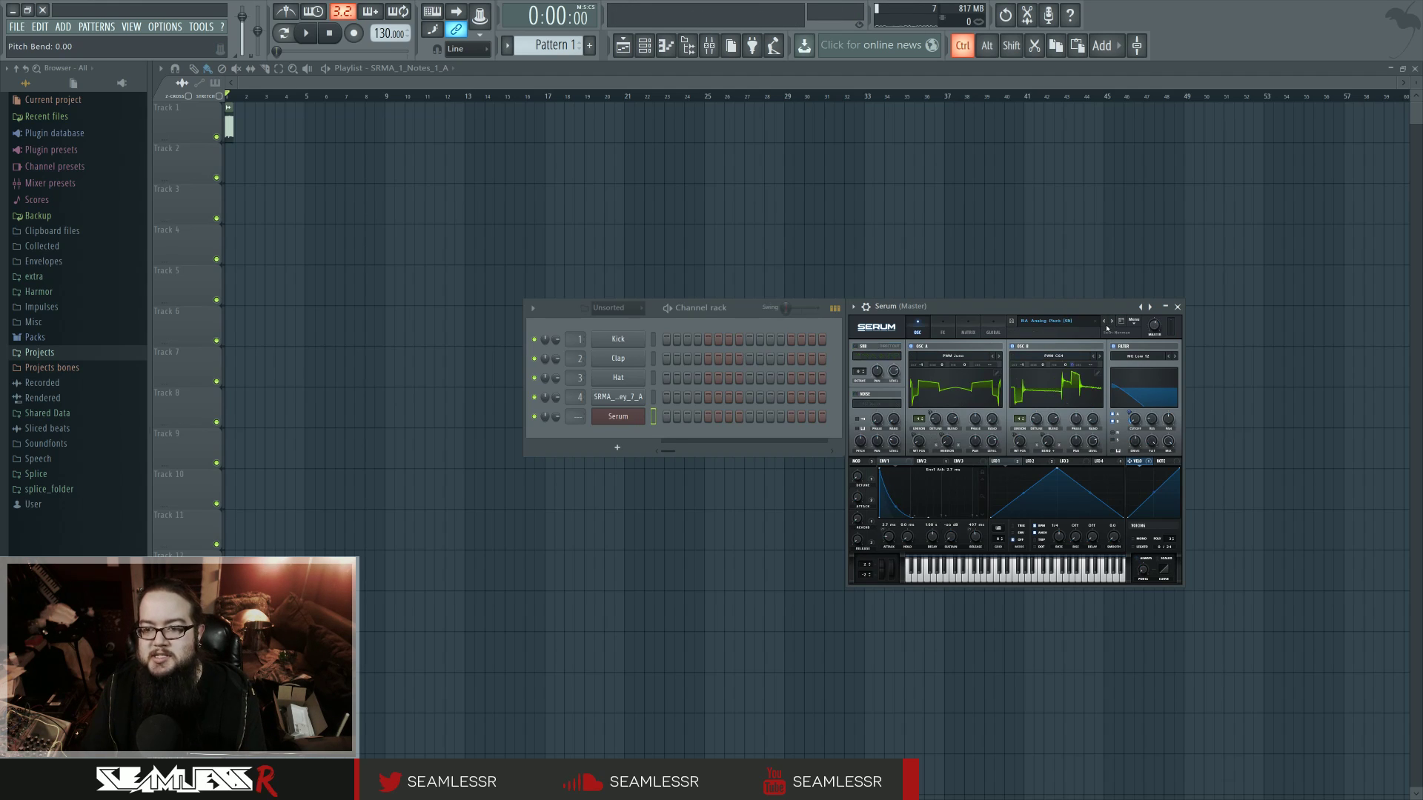
Step: Close the Serum window, switch to Splice in the browser, and show the sample list of the SeamlessR - Modular Aggression pack
{"action": "left_click", "coordinate": [1178, 306]}
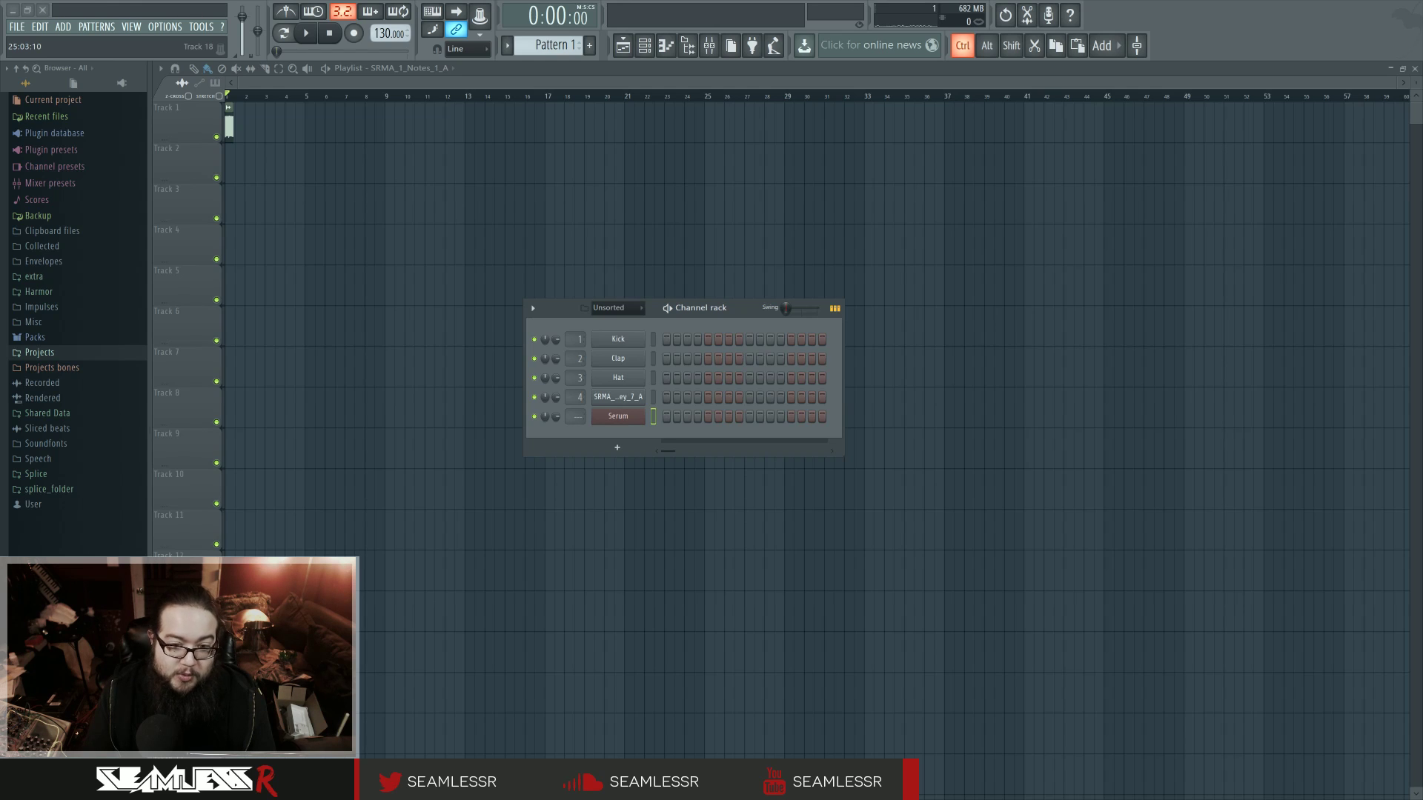
{"action": "key", "text": "alt+Tab"}
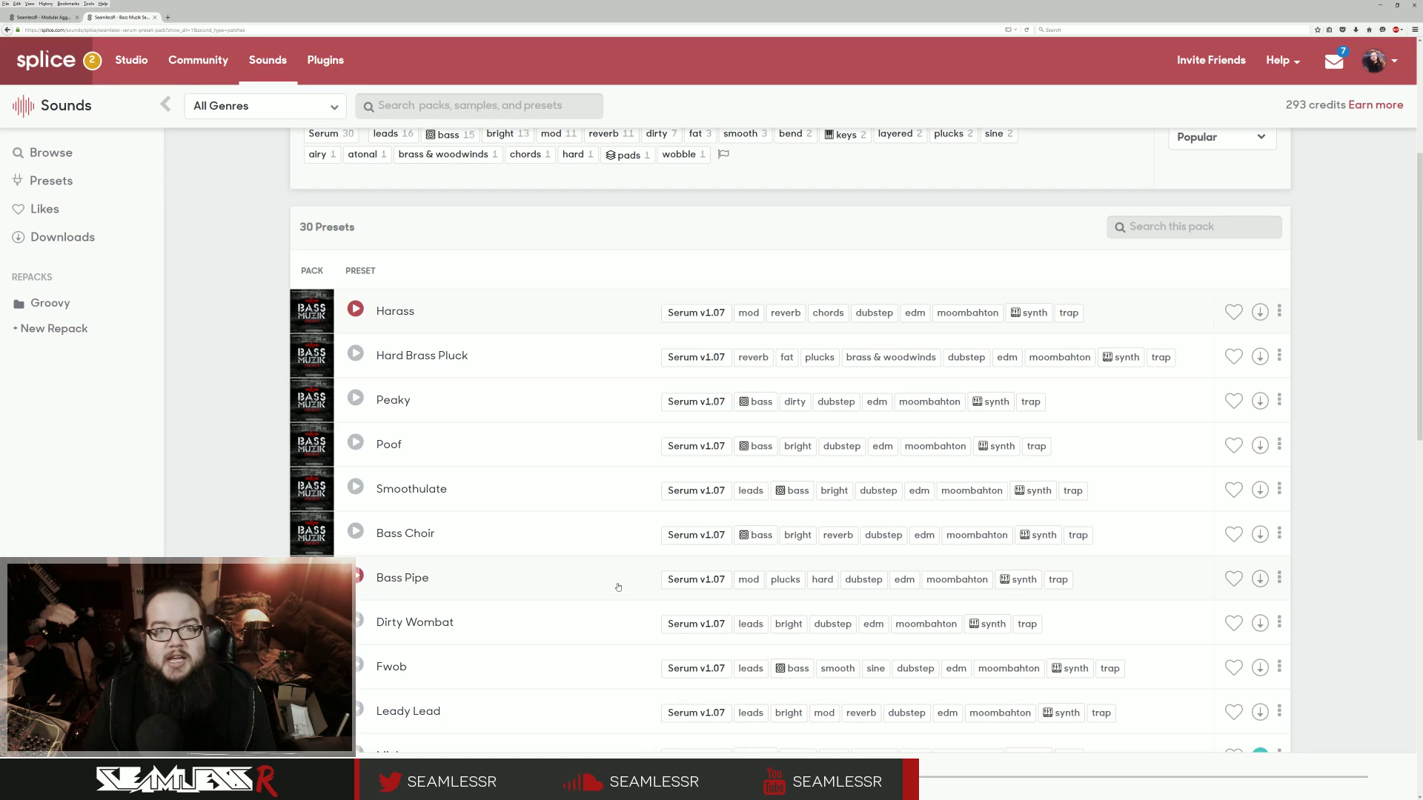
{"action": "left_click", "coordinate": [40, 15]}
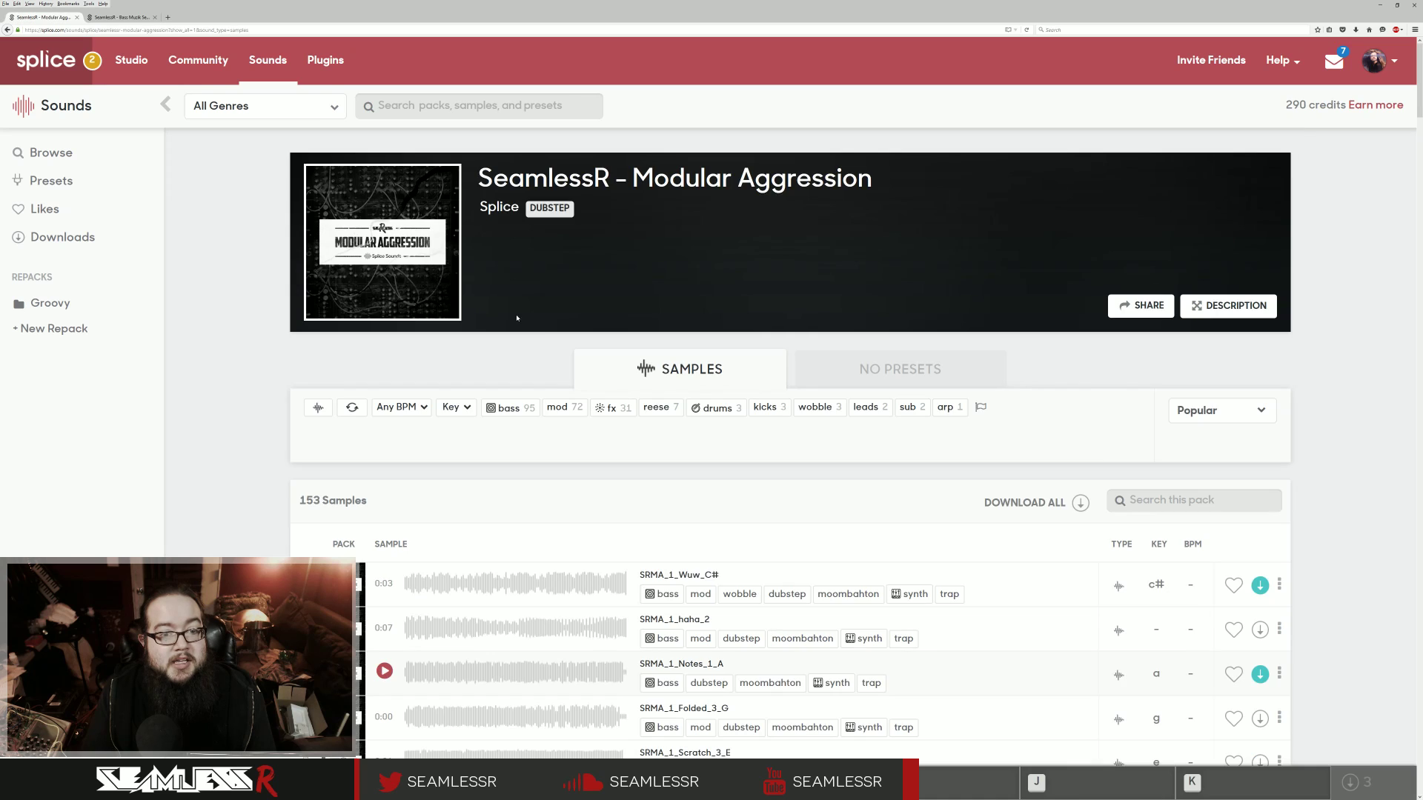
{"action": "scroll", "coordinate": [245, 435], "scroll_direction": "down", "scroll_amount": 3}
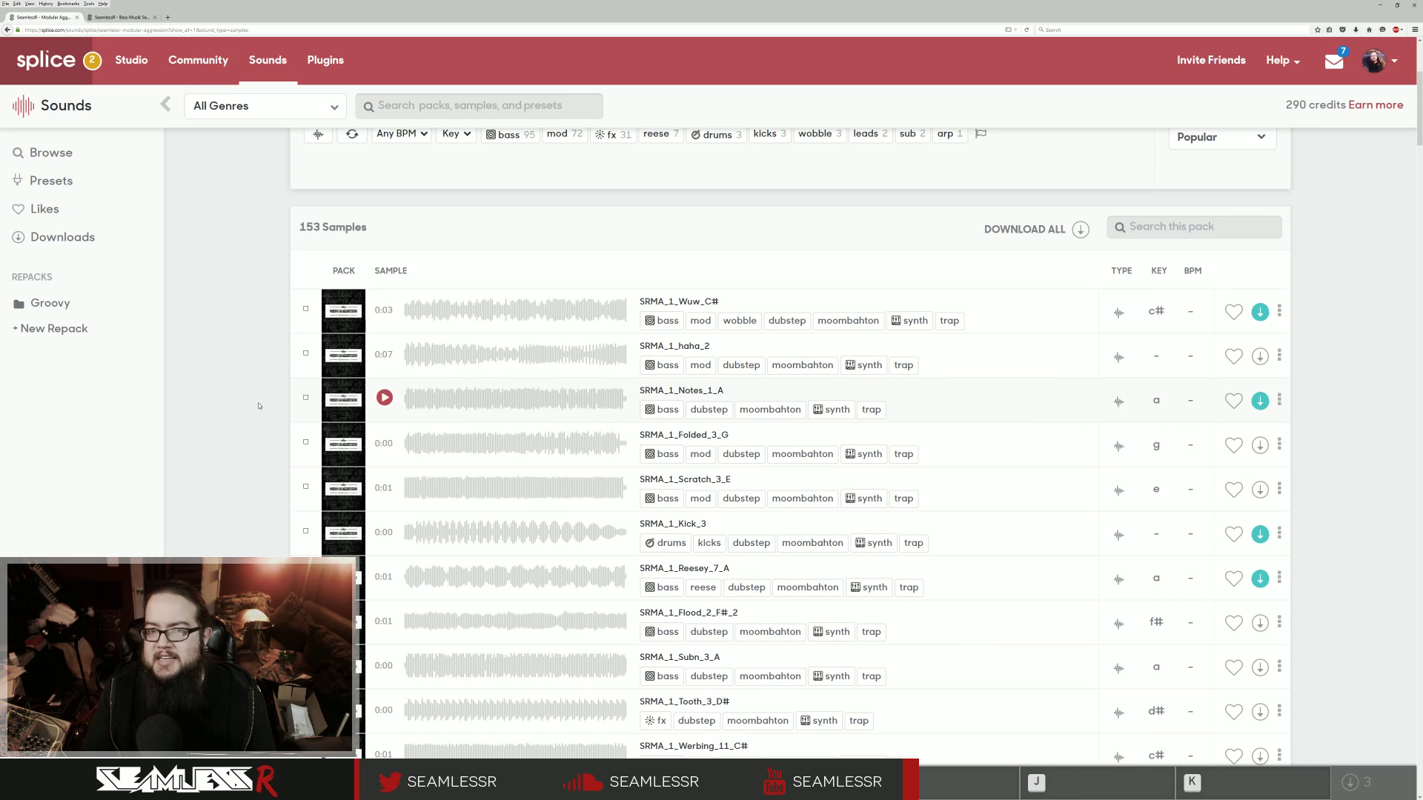